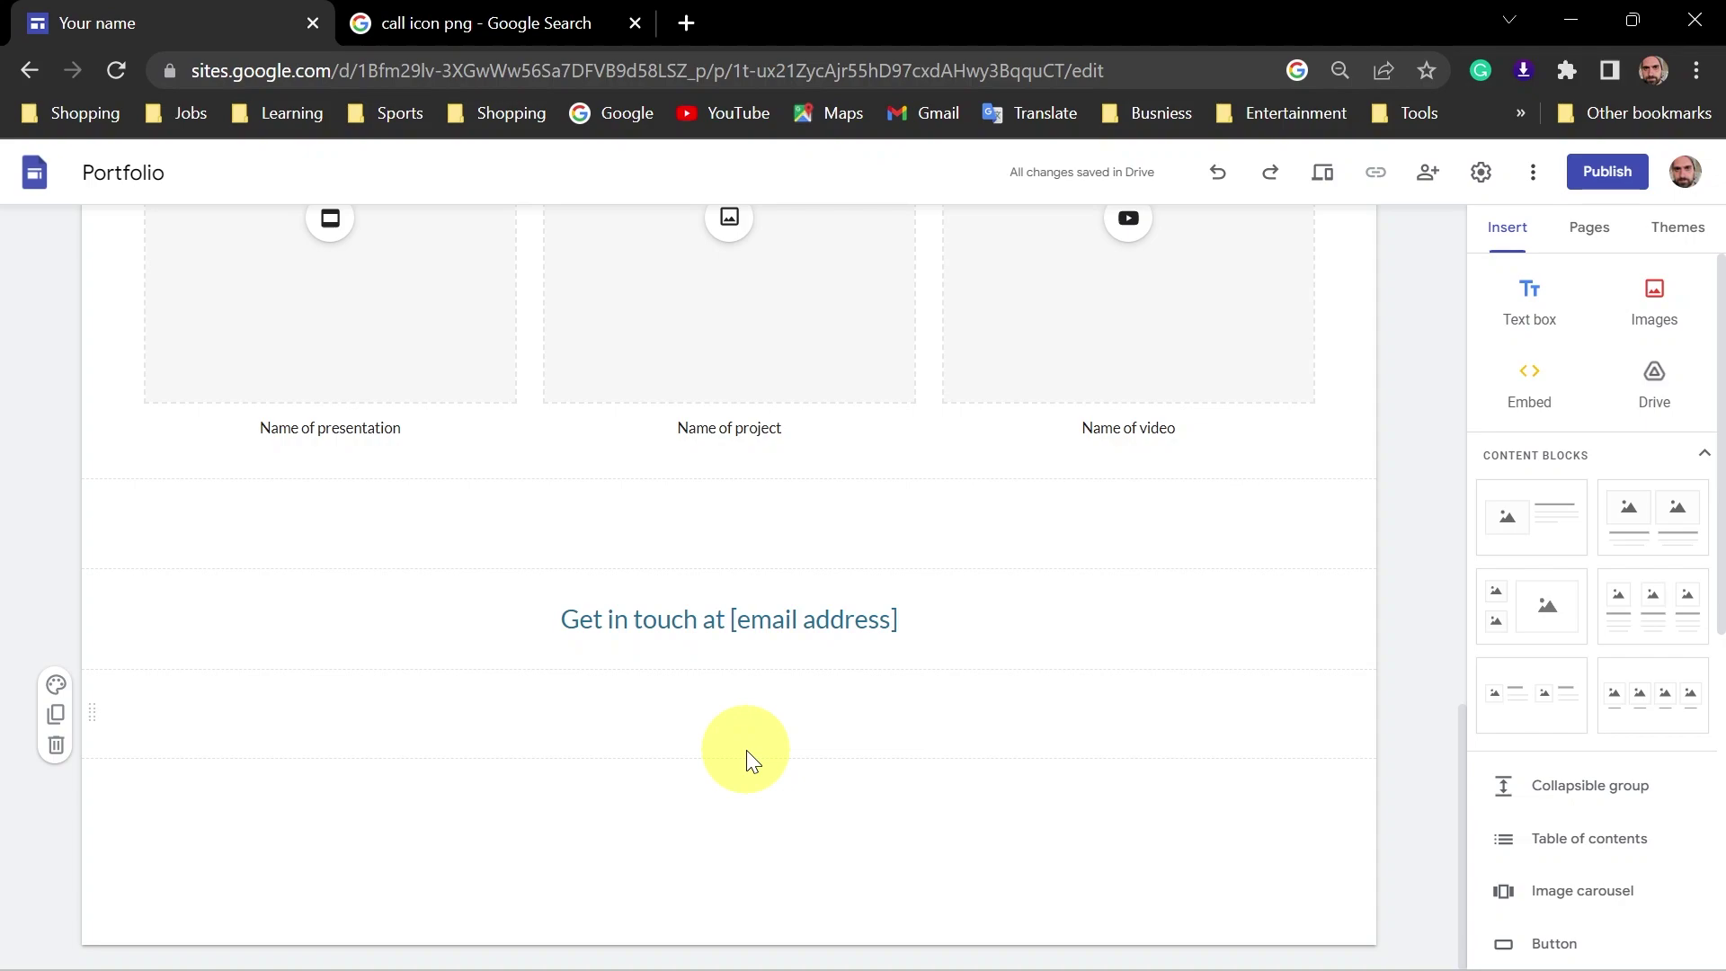
- Copy the red phone icon's image address from the Google Images call icon results
{"action": "left_click", "coordinate": [462, 27]}
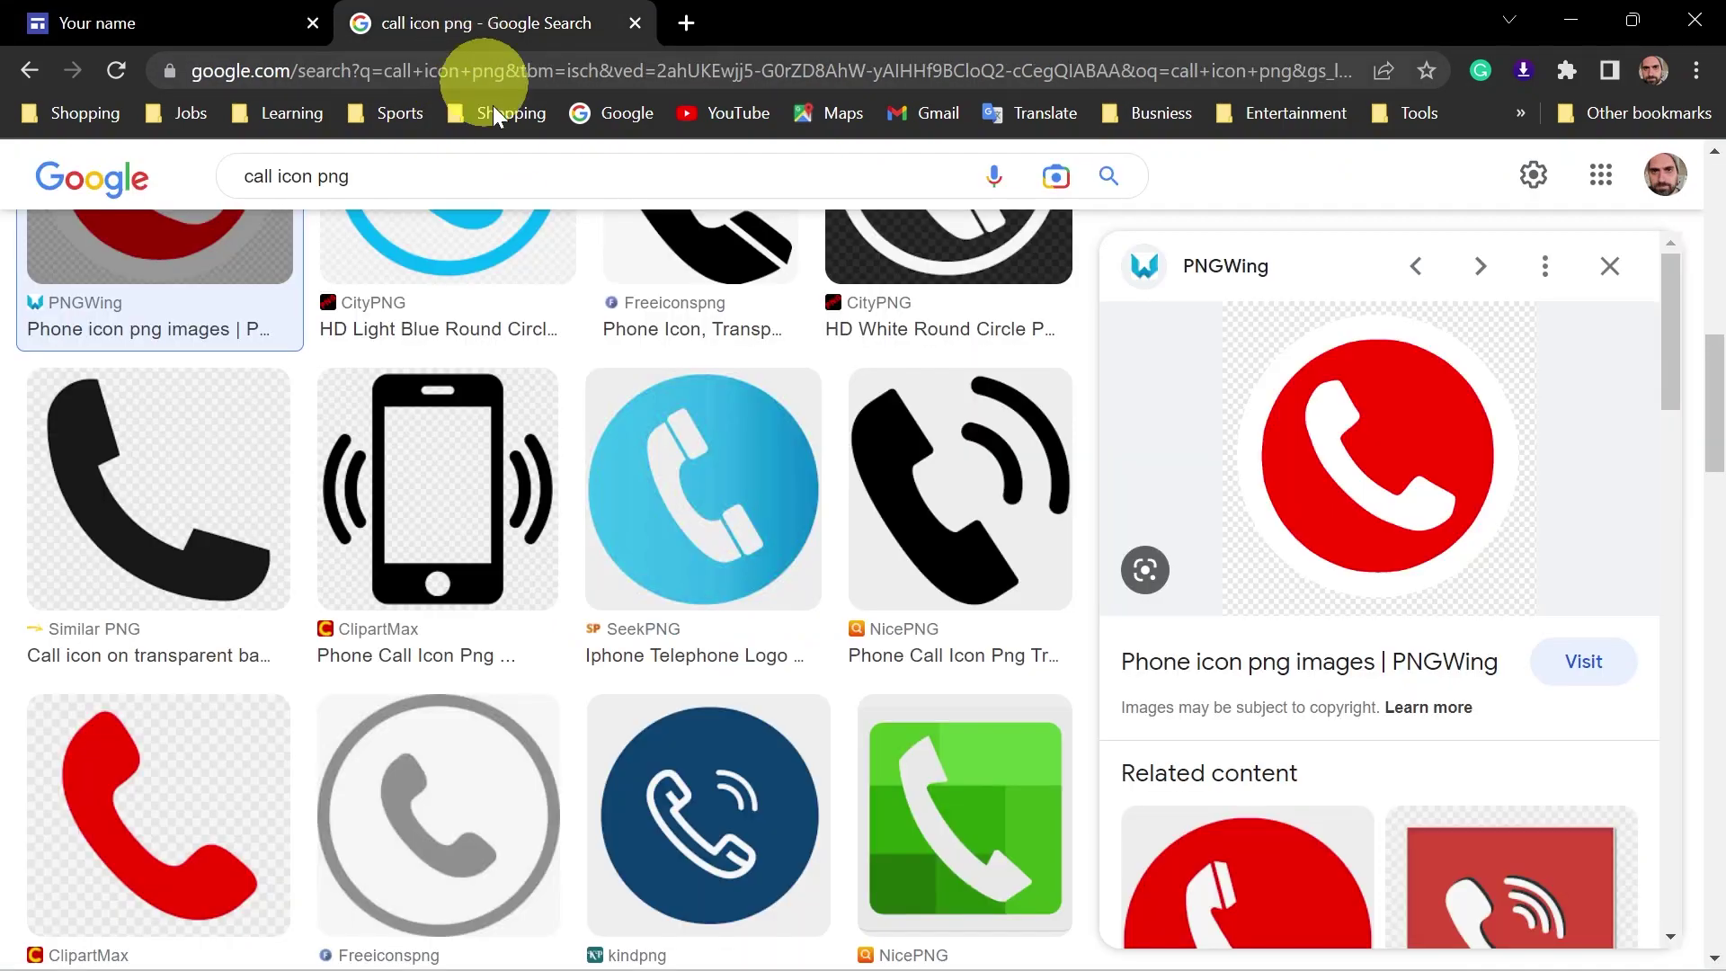
{"action": "scroll", "coordinate": [716, 631], "scroll_direction": "up", "scroll_amount": 5}
{"action": "scroll", "coordinate": [722, 628], "scroll_direction": "up", "scroll_amount": 3}
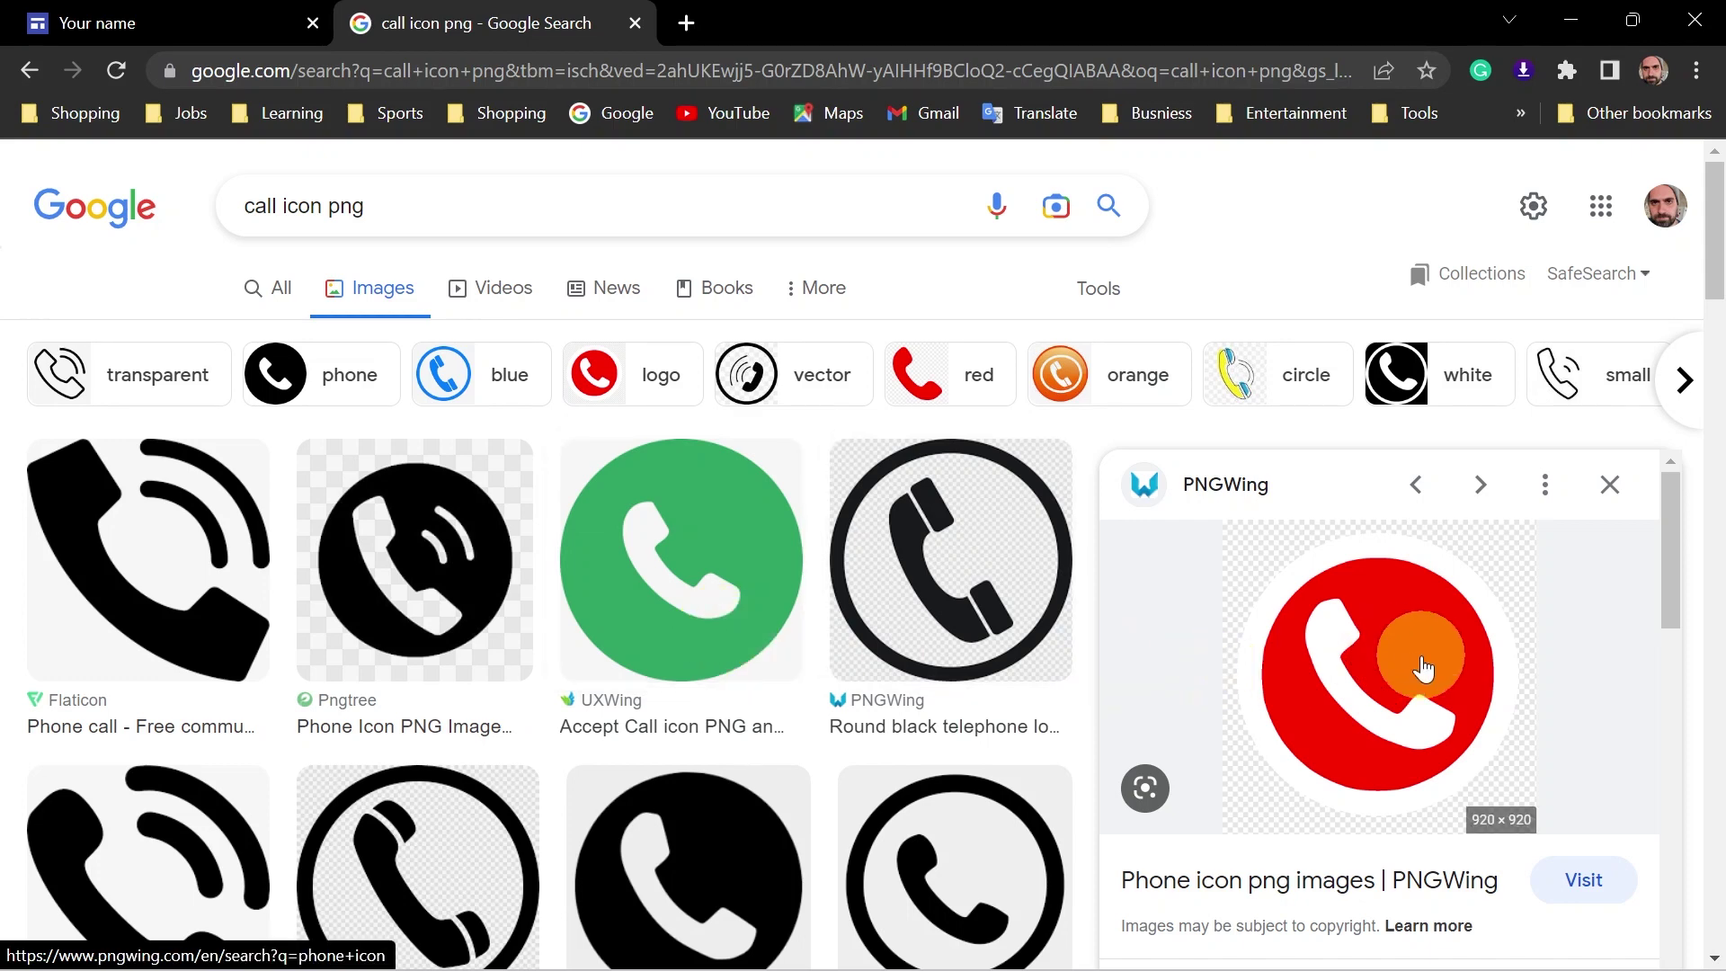
{"action": "right_click", "coordinate": [1424, 667]}
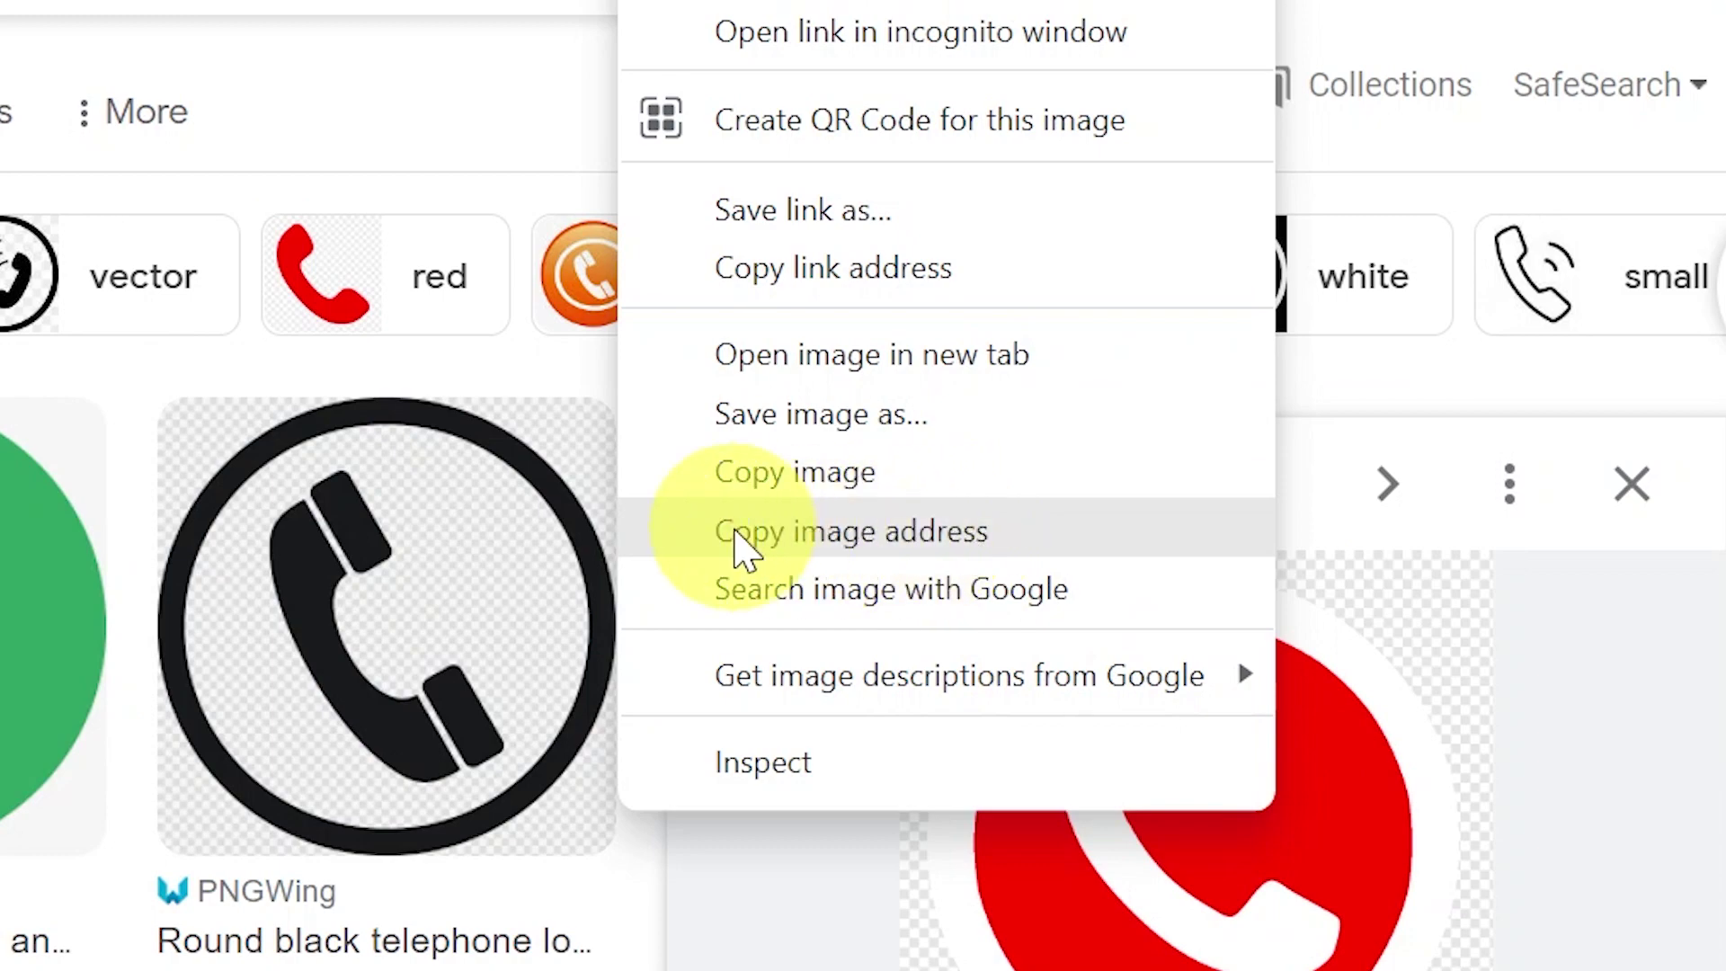
{"action": "left_click", "coordinate": [743, 545]}
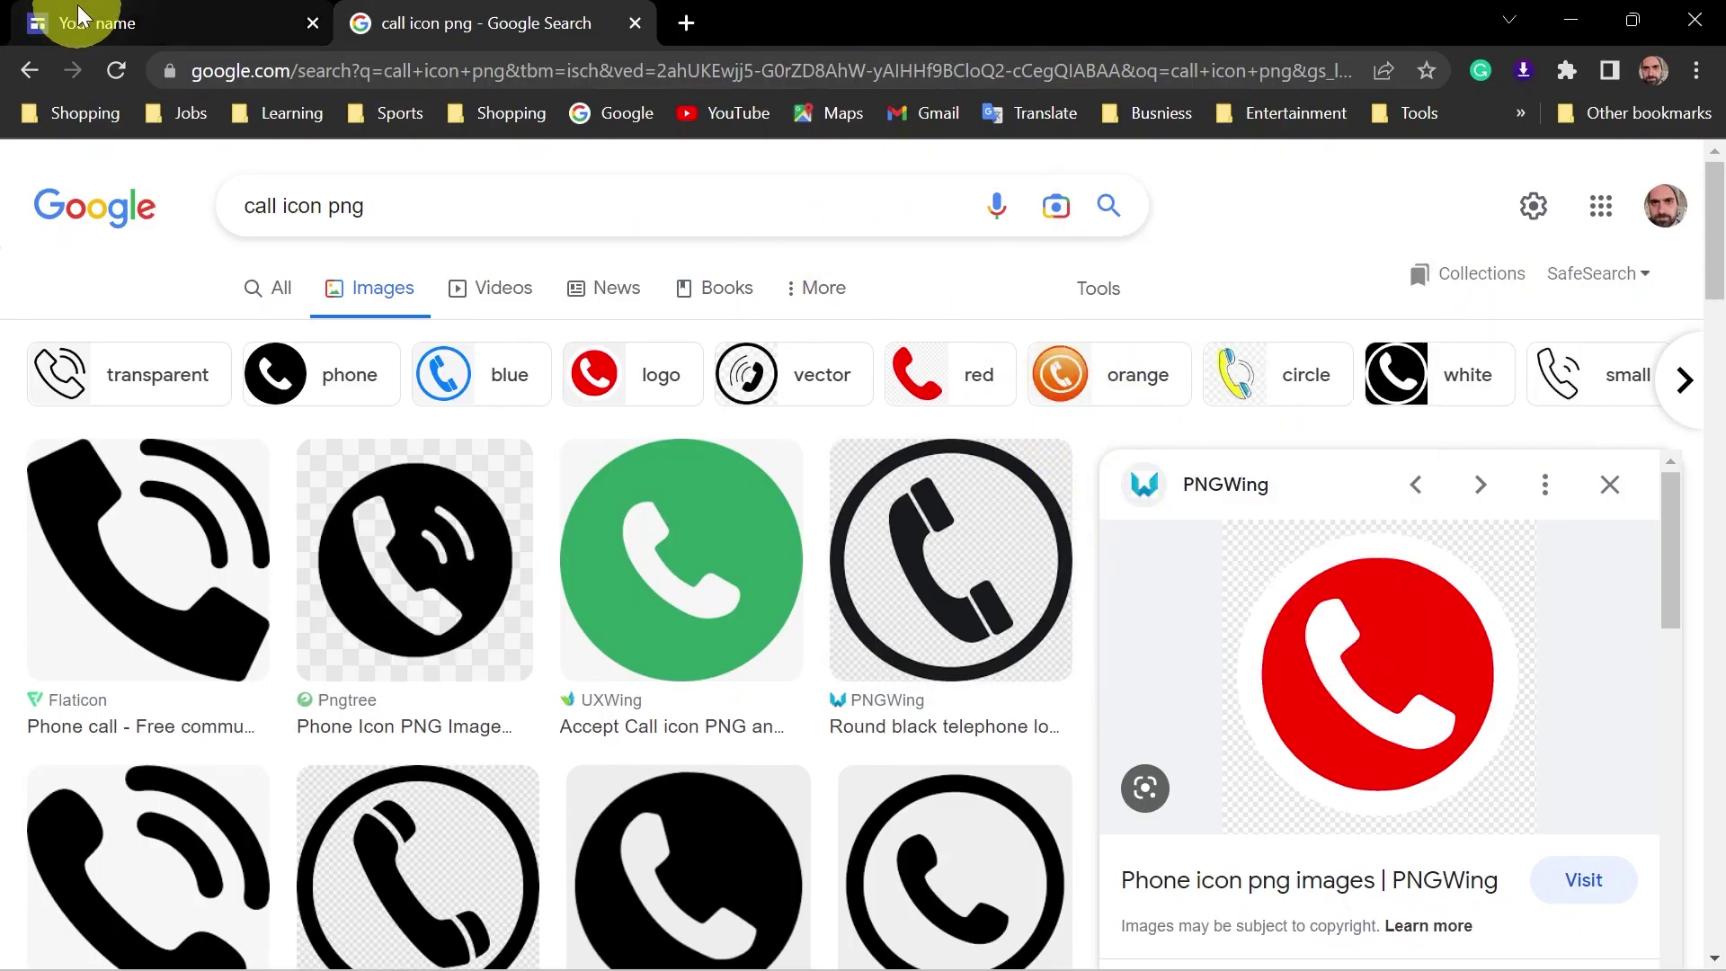
- Back in the Portfolio editor, embed <img src=""> with the copied phone icon URL and preview it
{"action": "left_click", "coordinate": [79, 17]}
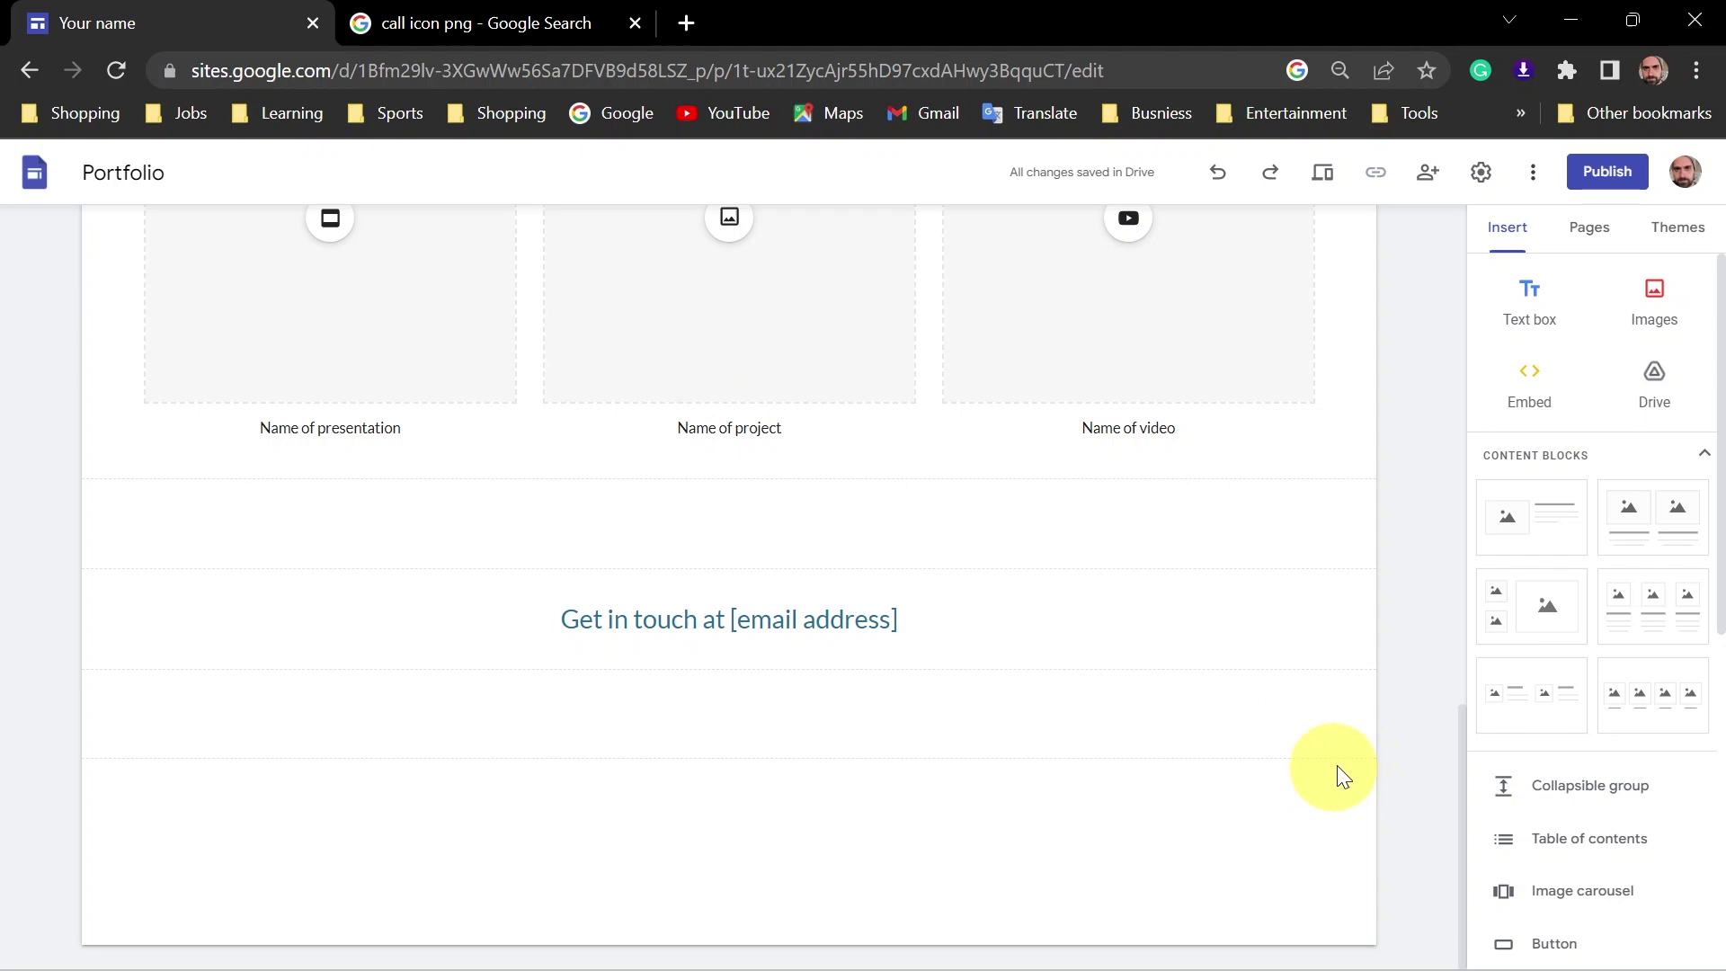
{"action": "left_click", "coordinate": [1525, 384]}
{"action": "left_click", "coordinate": [721, 501]}
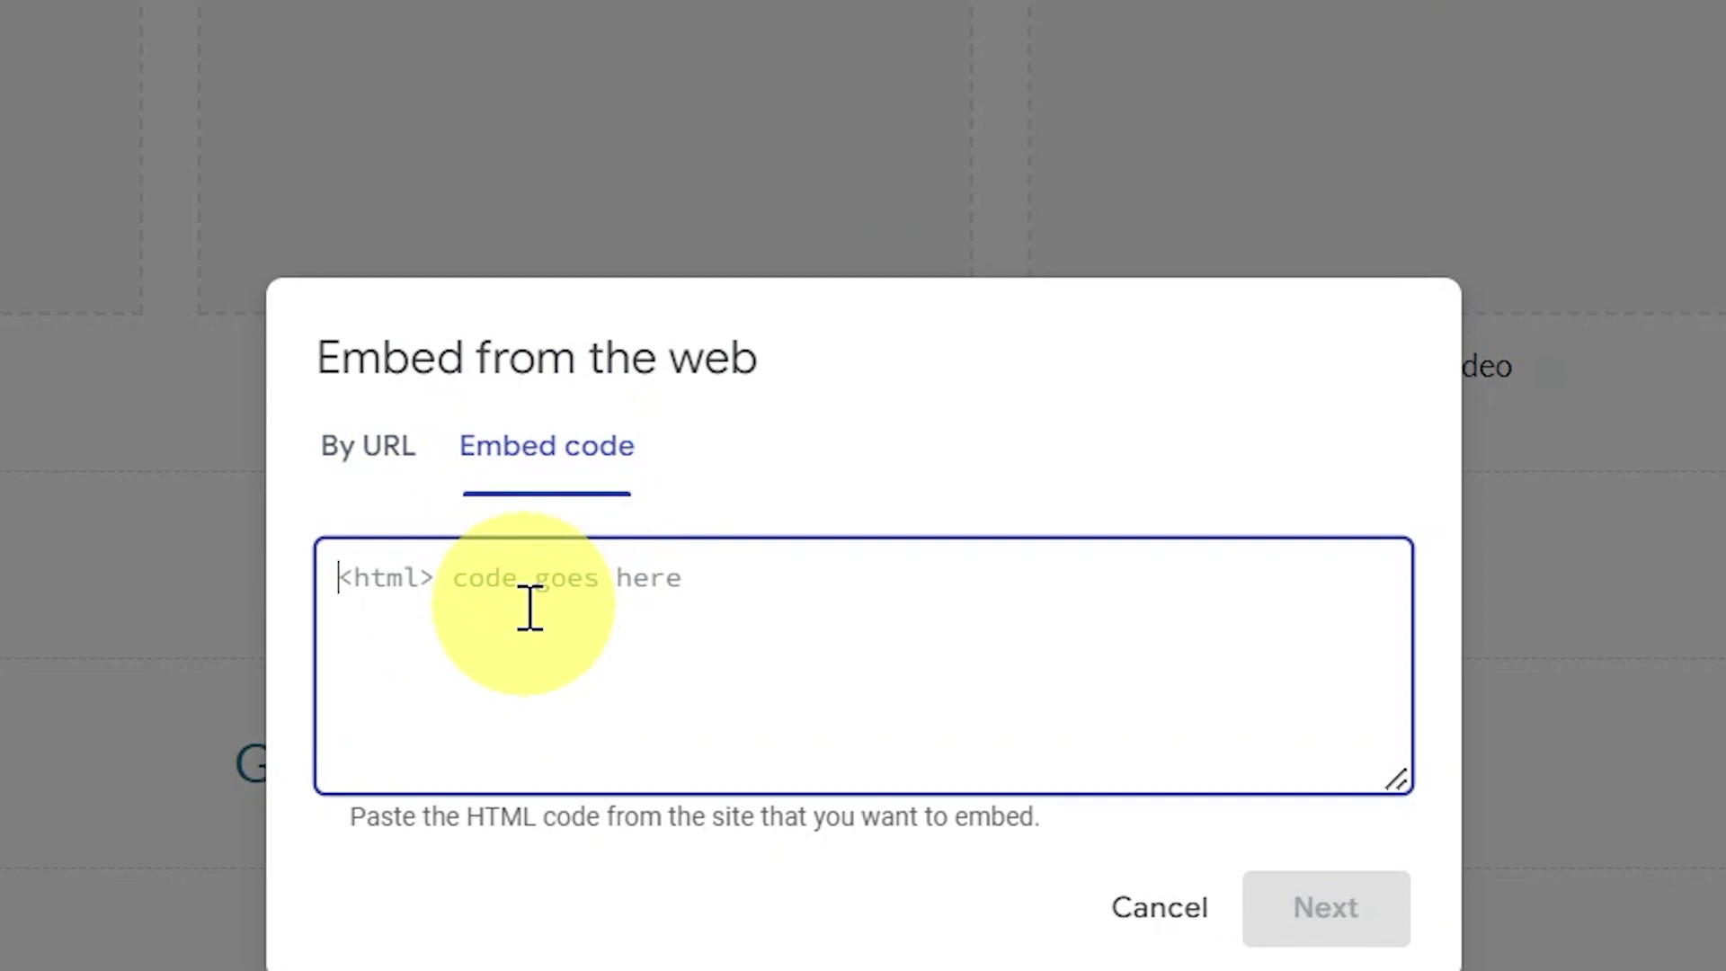
{"action": "type", "text": "<"}
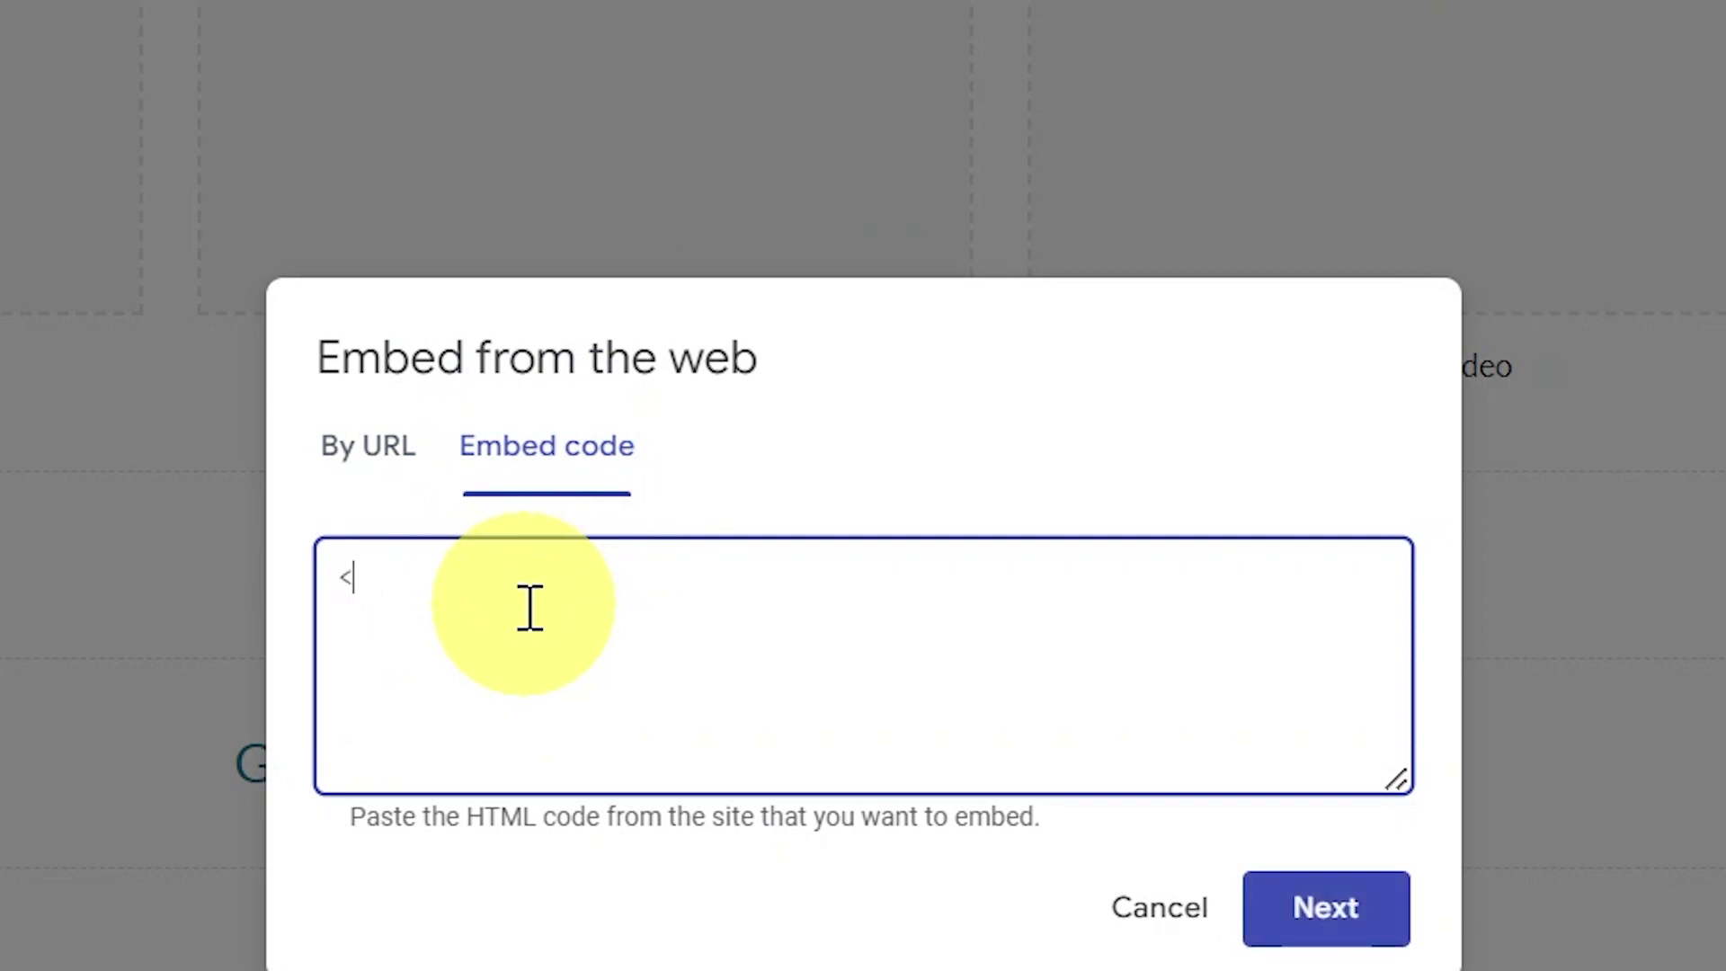
{"action": "type", "text": "img"}
{"action": "type", "text": " src="}
{"action": "type", "text": "\""}
{"action": "type", "text": "\""}
{"action": "type", "text": "https://w7.pngwing.com/pngs/489/957/png-transparent-phone-call-icon-illustration-samsung-galaxy-s-plus-whatsapp-android-phone-text-trademark-logo.png"}
{"action": "key", "text": "Right"}
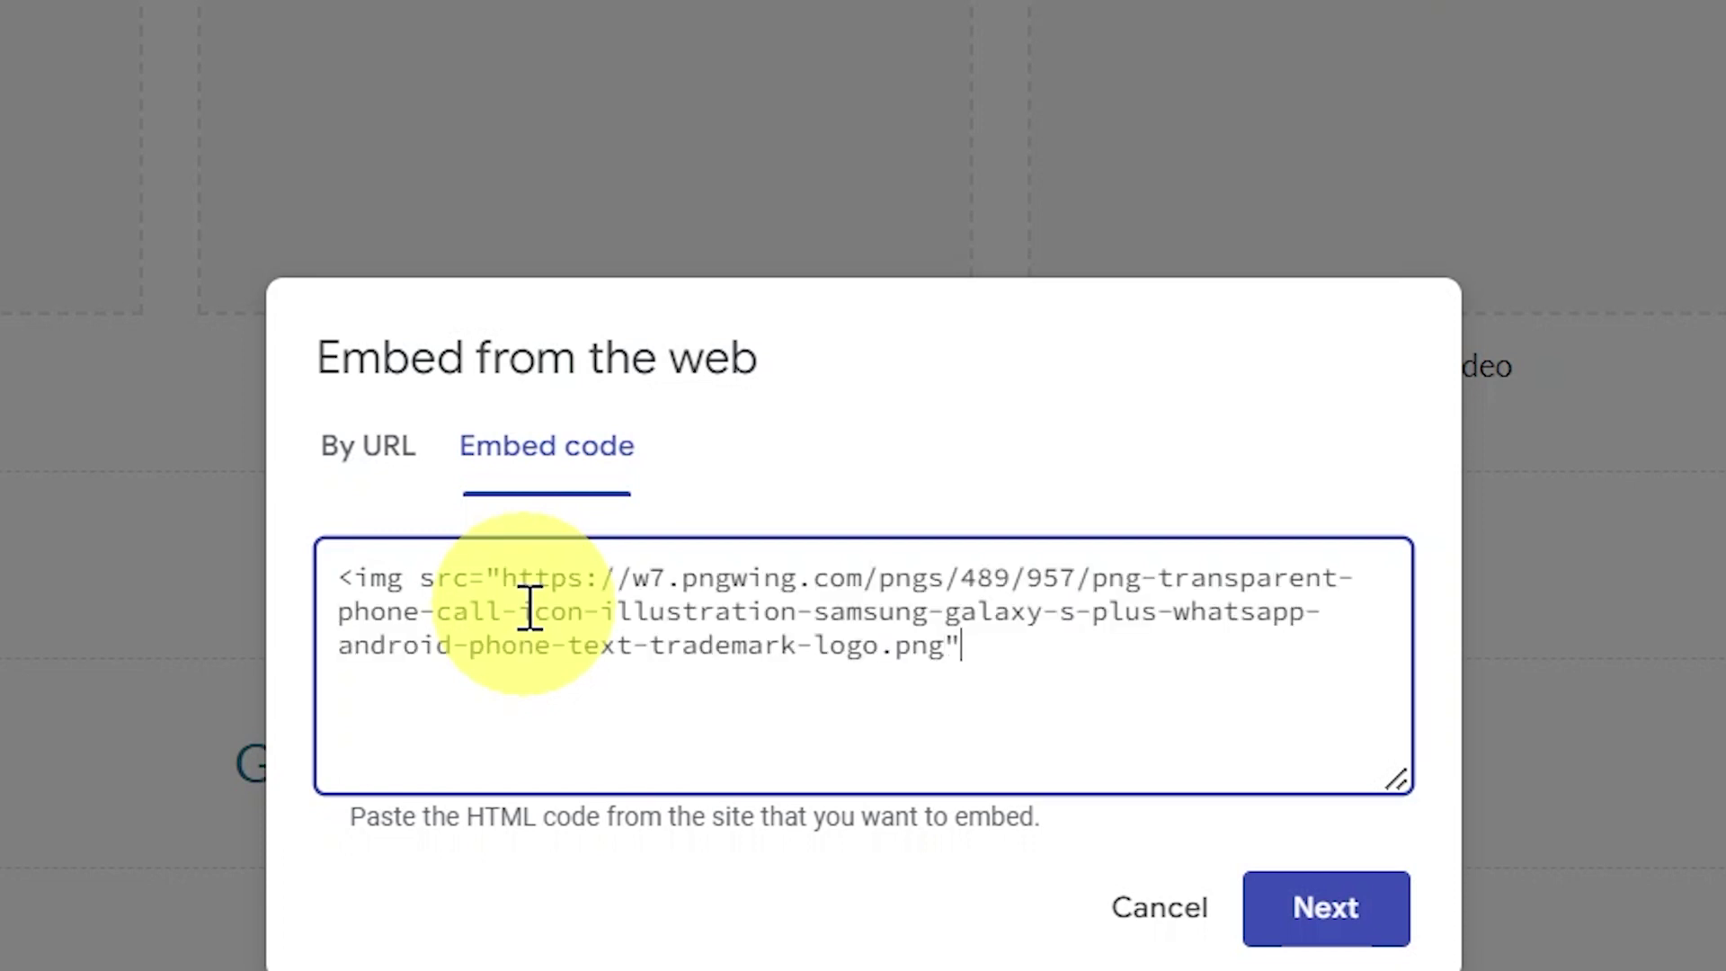
{"action": "type", "text": ">"}
{"action": "left_click", "coordinate": [1336, 917]}
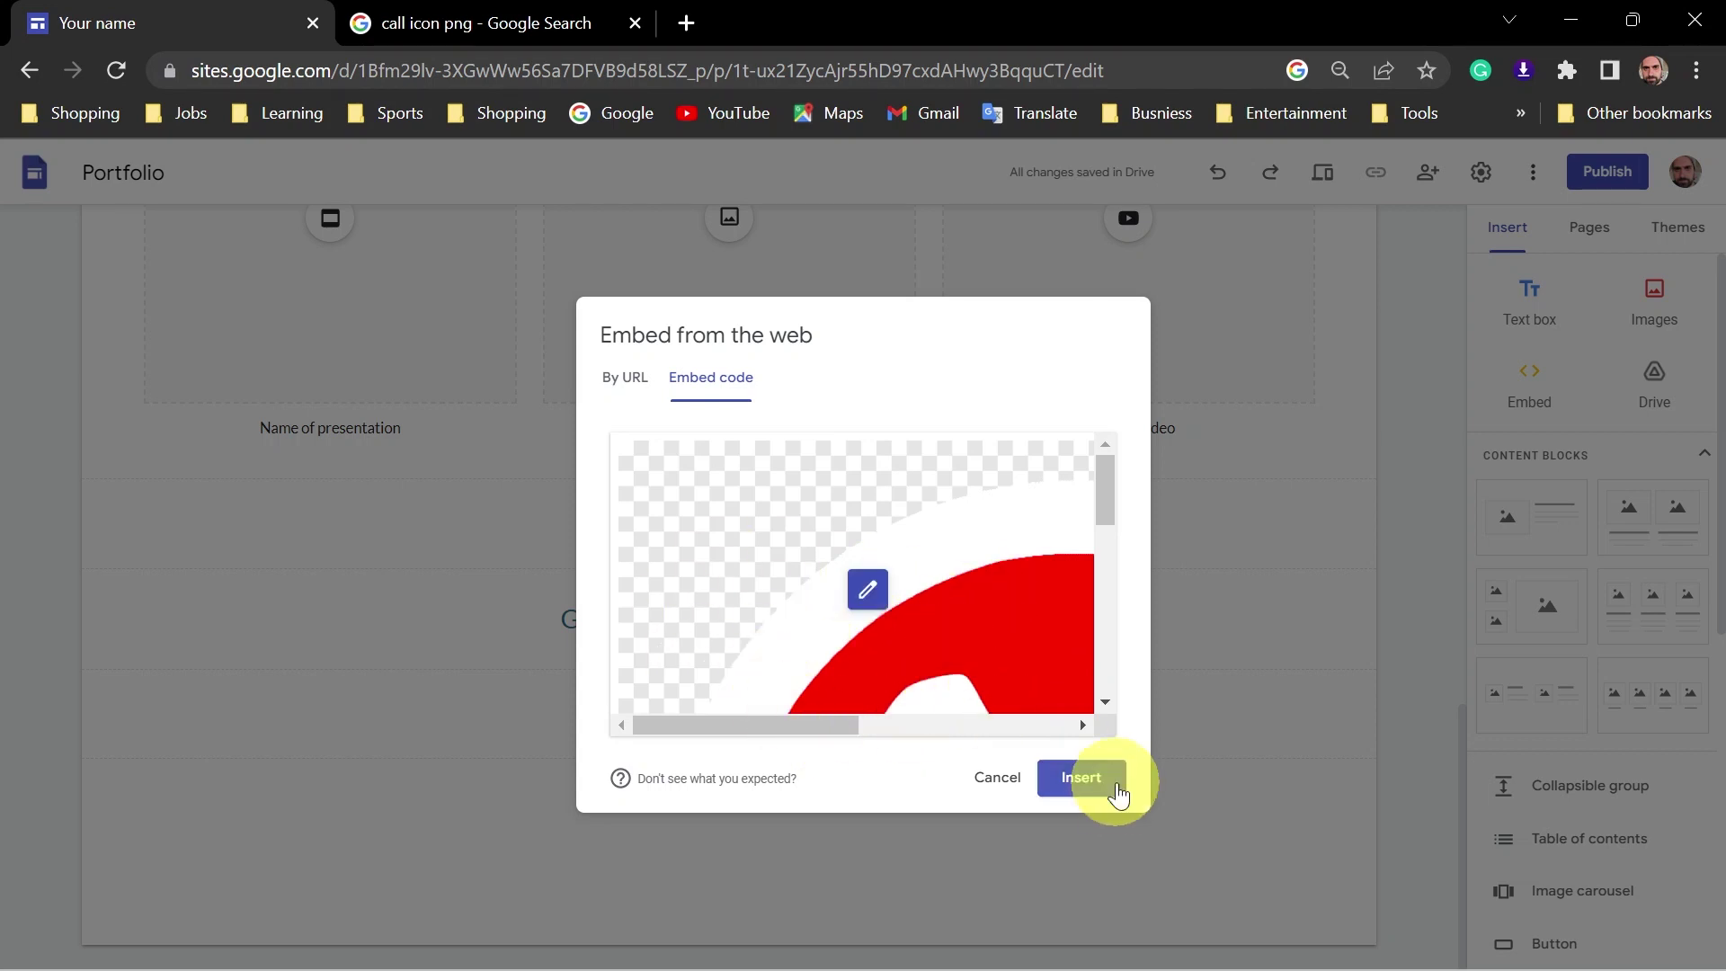
- Insert the phone icon embed onto the page and drag its box larger and wider
{"action": "left_click", "coordinate": [1081, 779]}
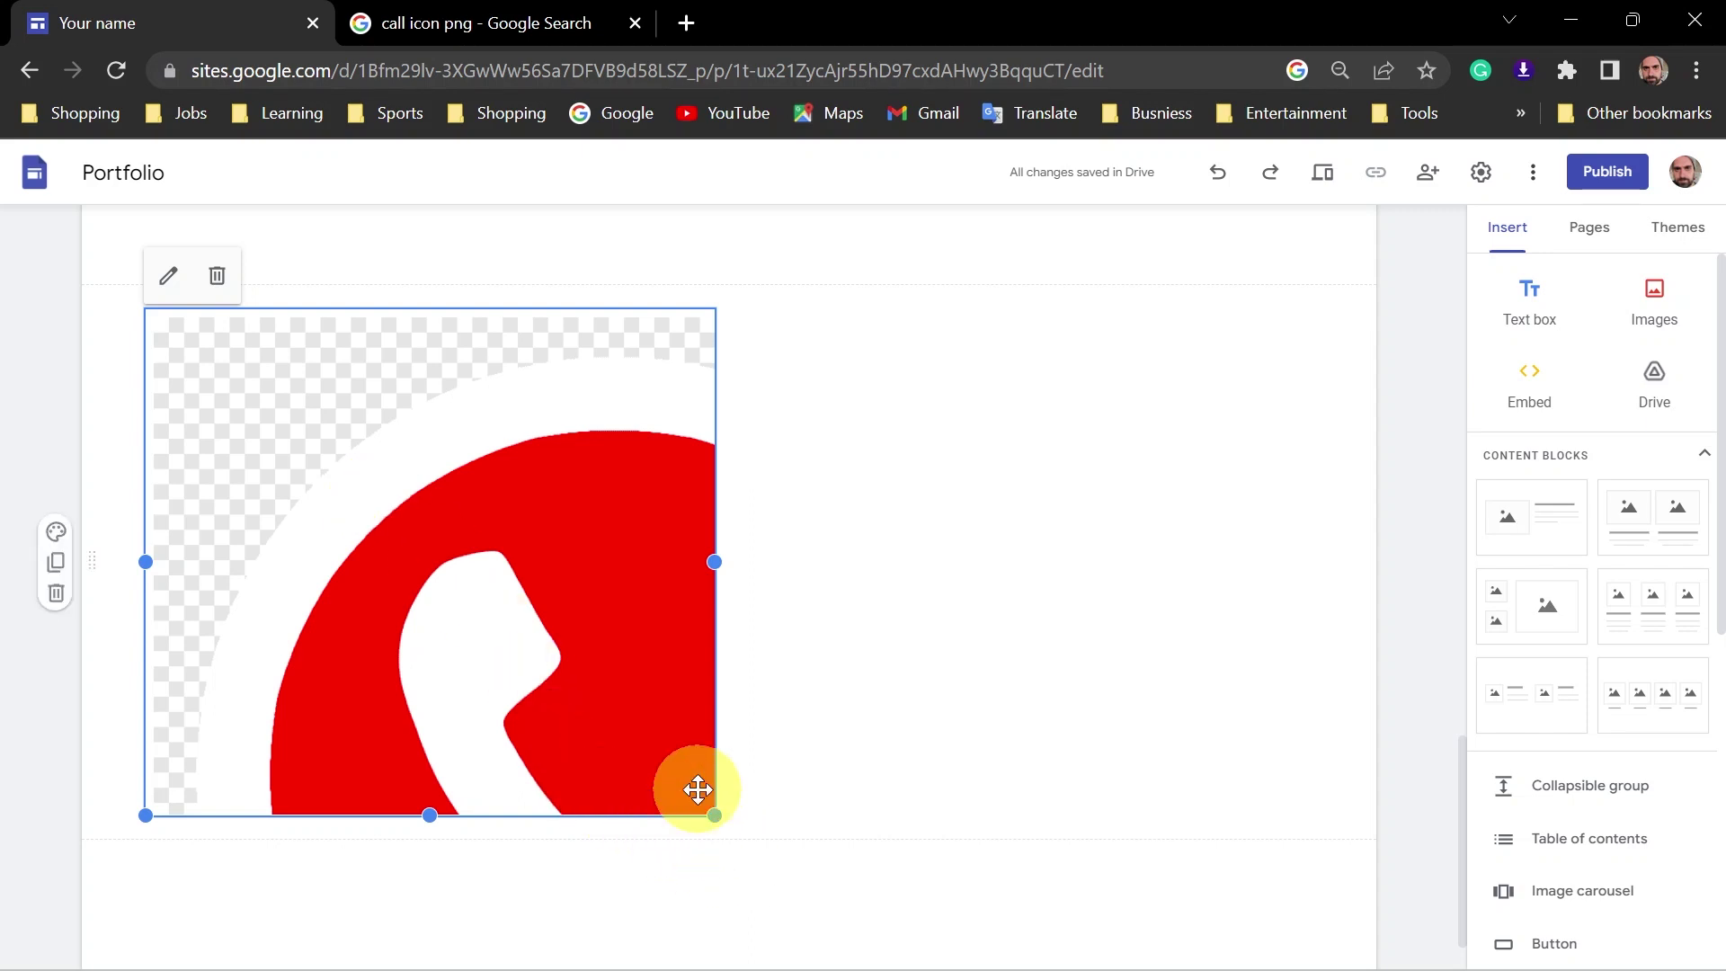
{"action": "left_click_drag", "start_coordinate": [713, 816], "coordinate": [878, 863]}
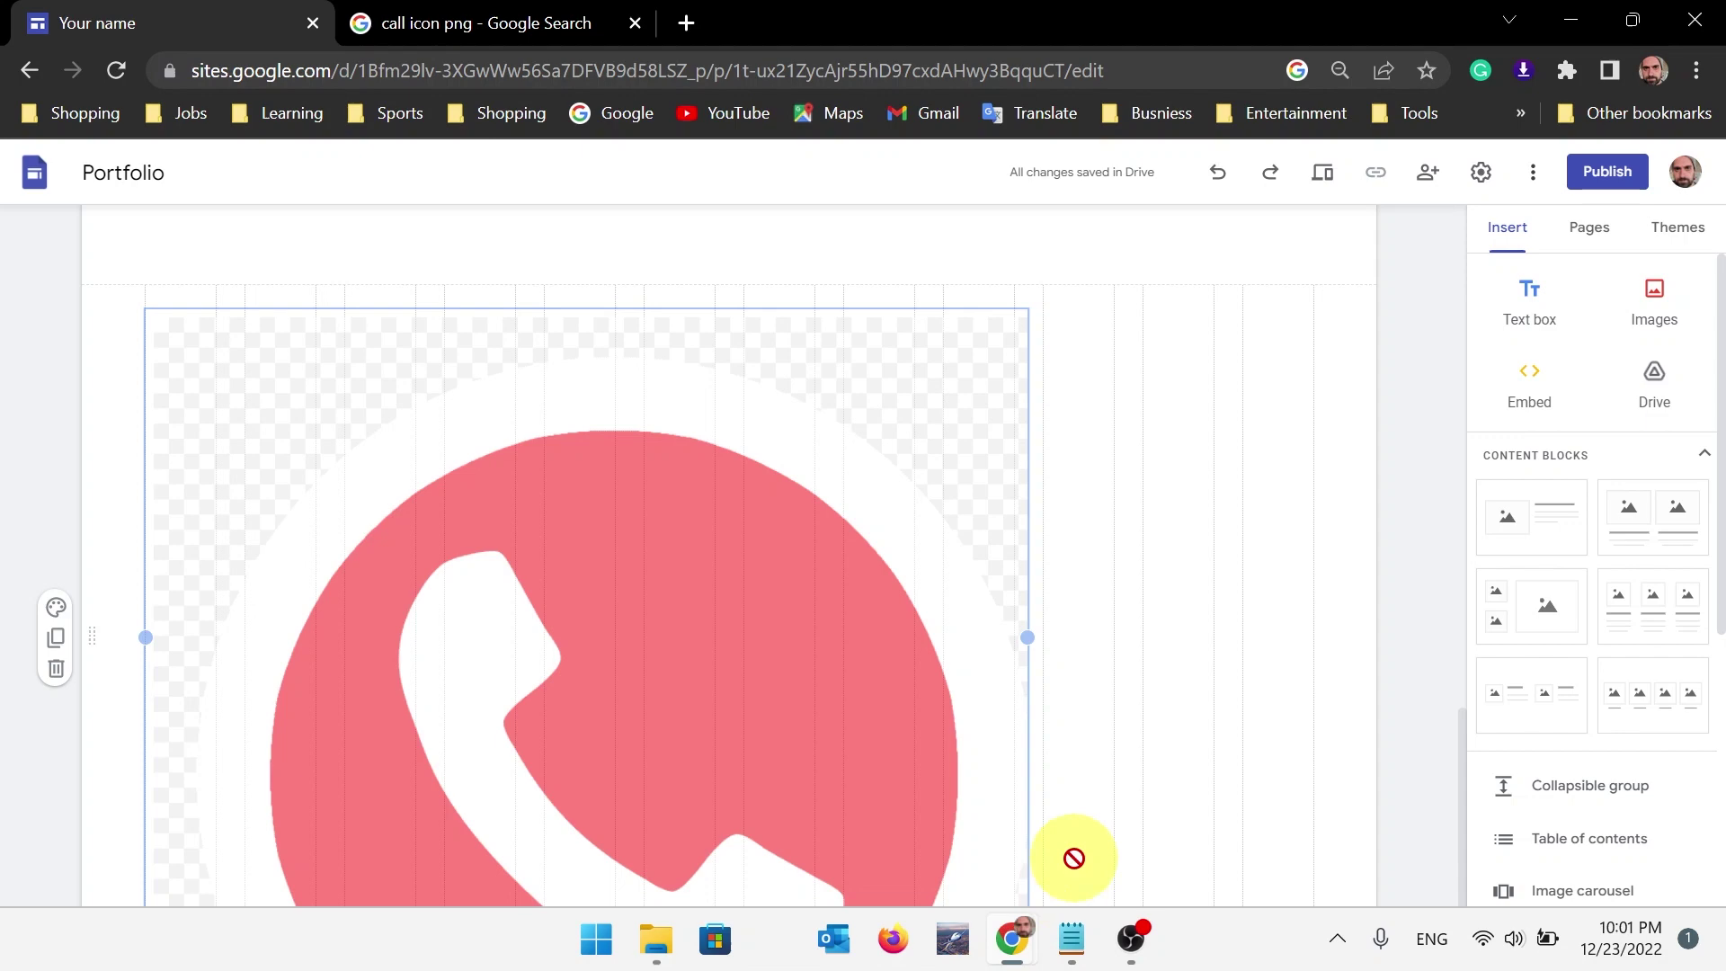
{"action": "mouse_move", "coordinate": [879, 864]}
{"action": "left_mouse_down"}
{"action": "mouse_move", "coordinate": [1112, 769]}
{"action": "mouse_move", "coordinate": [984, 573]}
{"action": "left_mouse_up"}
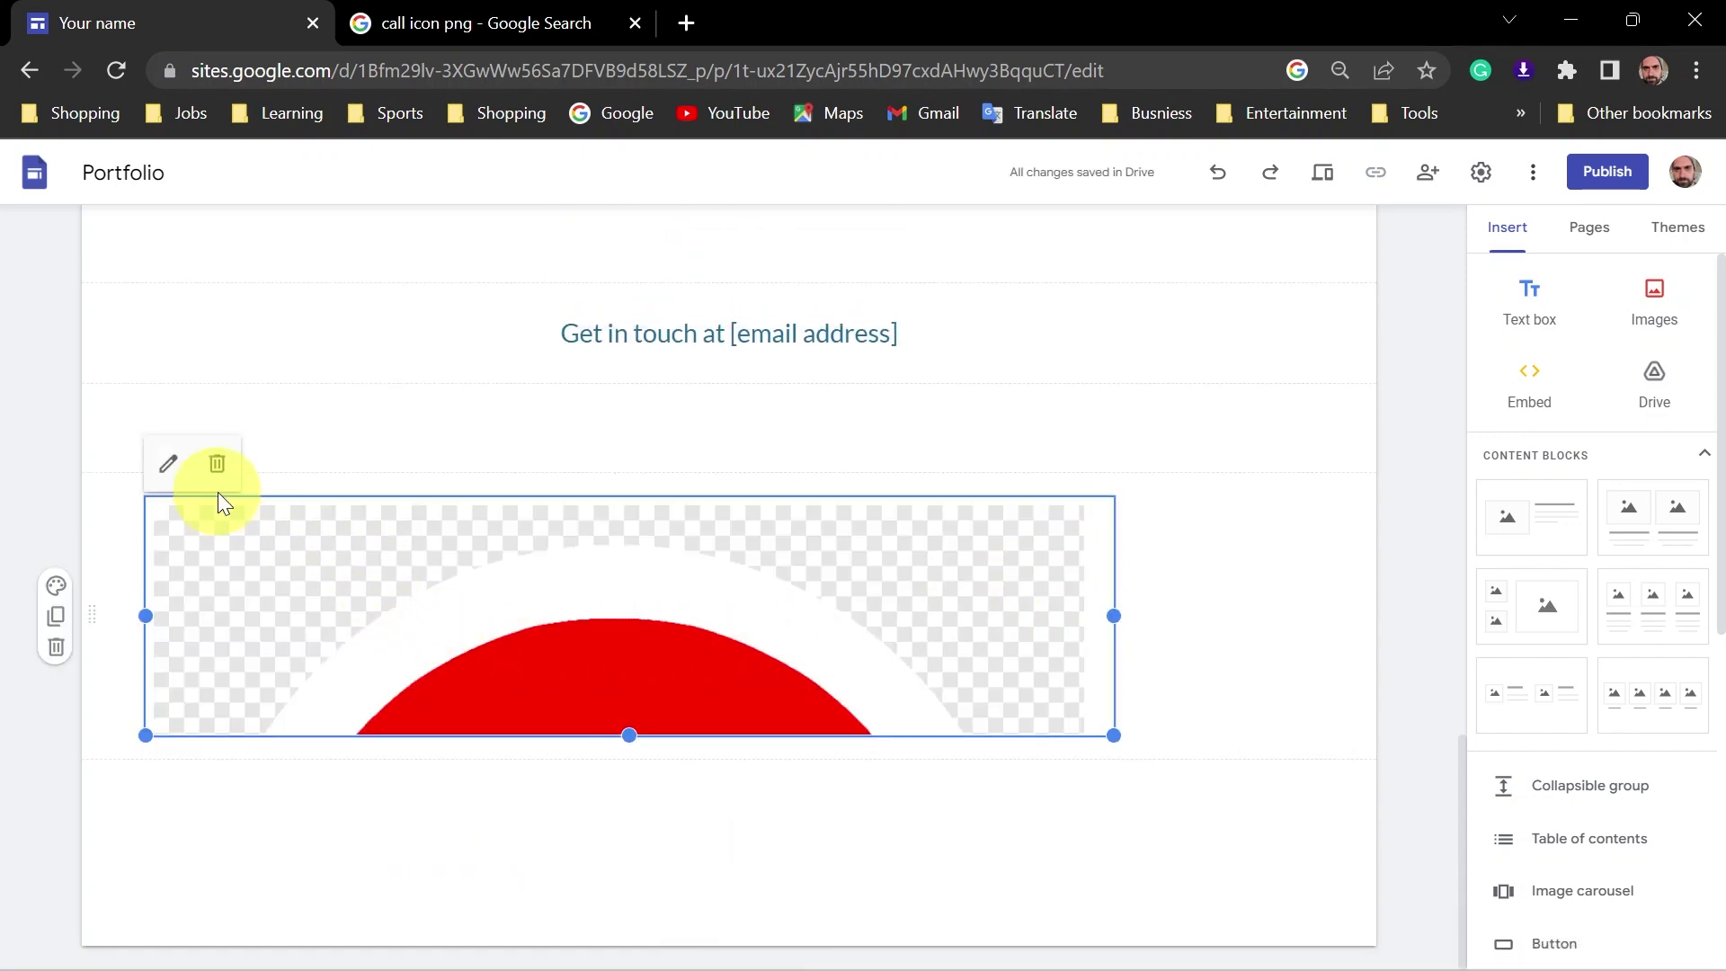
- Reopen the embed code and add a <style> block with an empty img{} rule above the image tag
{"action": "left_click", "coordinate": [180, 468]}
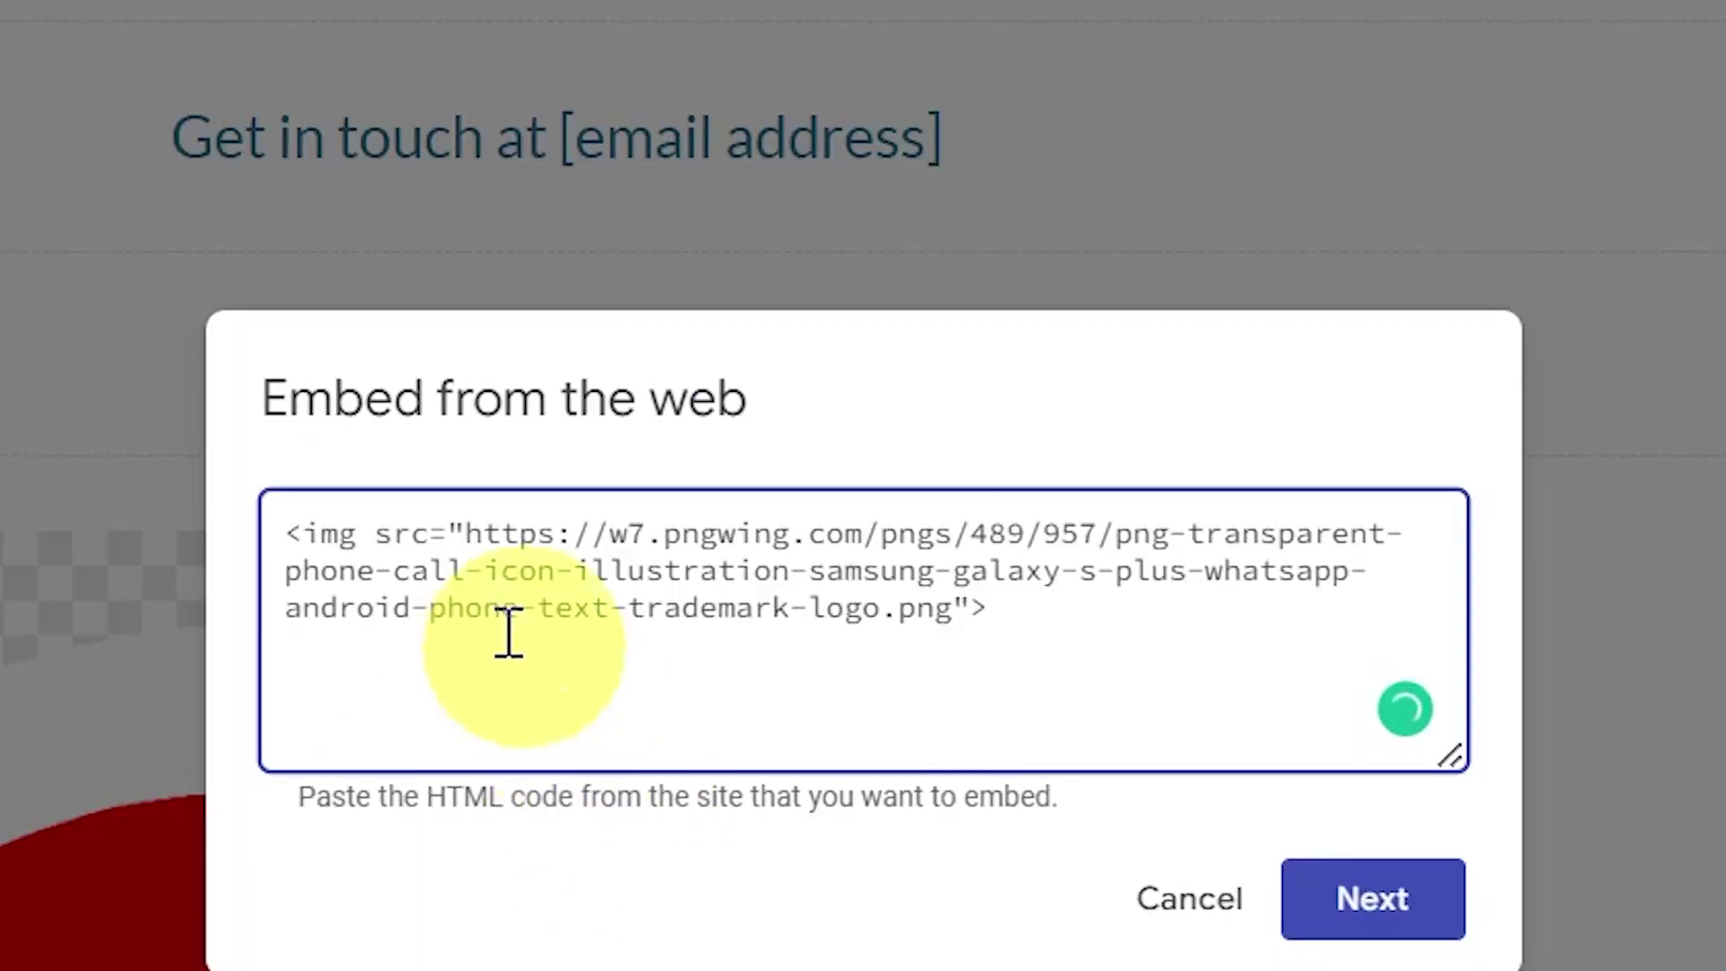
{"action": "left_click", "coordinate": [291, 535]}
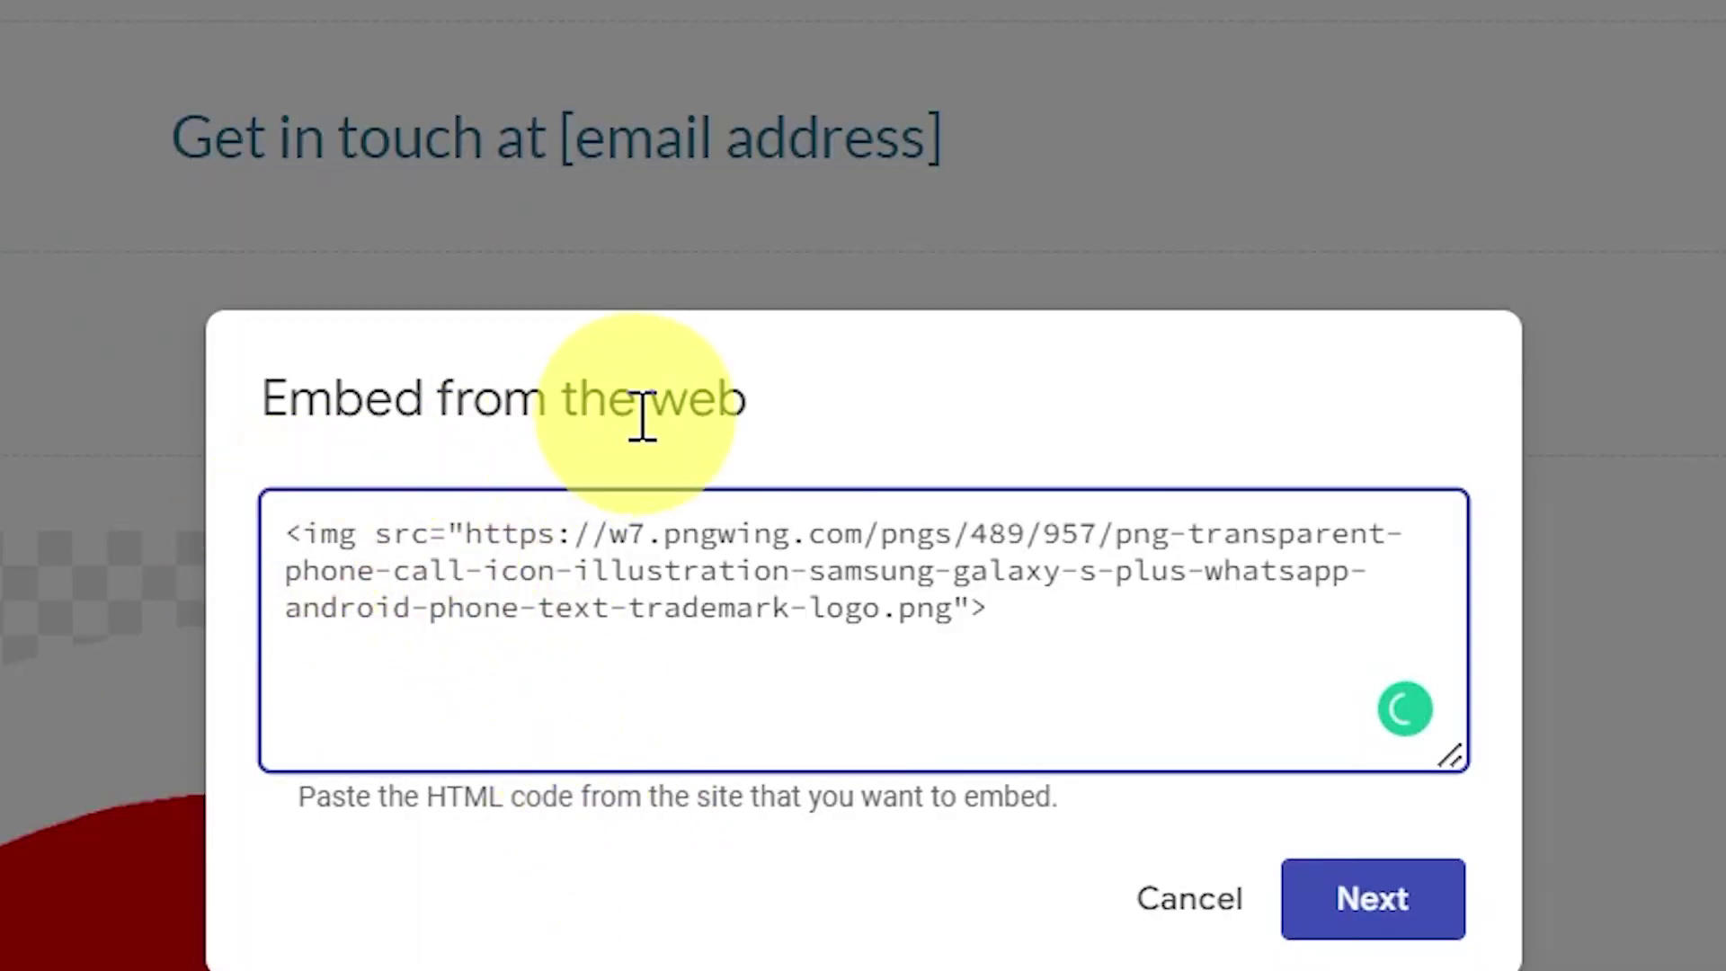
{"action": "key", "text": "Return"}
{"action": "key", "text": "Return"}
{"action": "key", "text": "Up"}
{"action": "key", "text": "Up"}
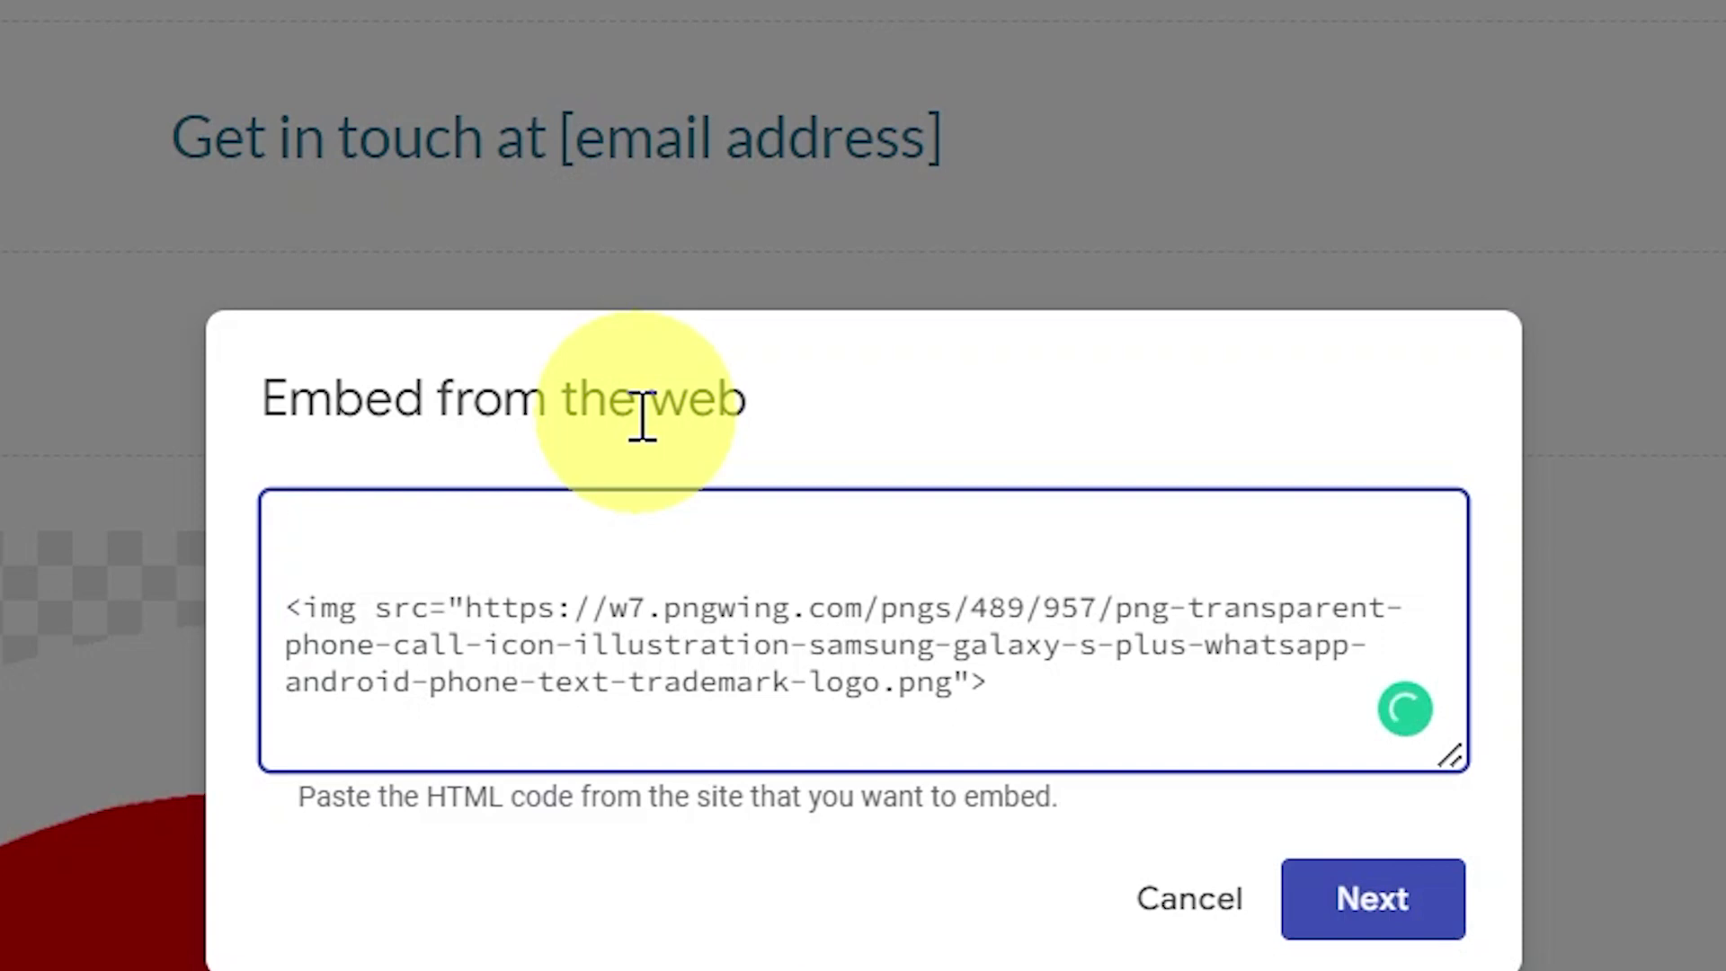
{"action": "type", "text": "<"}
{"action": "type", "text": "style"}
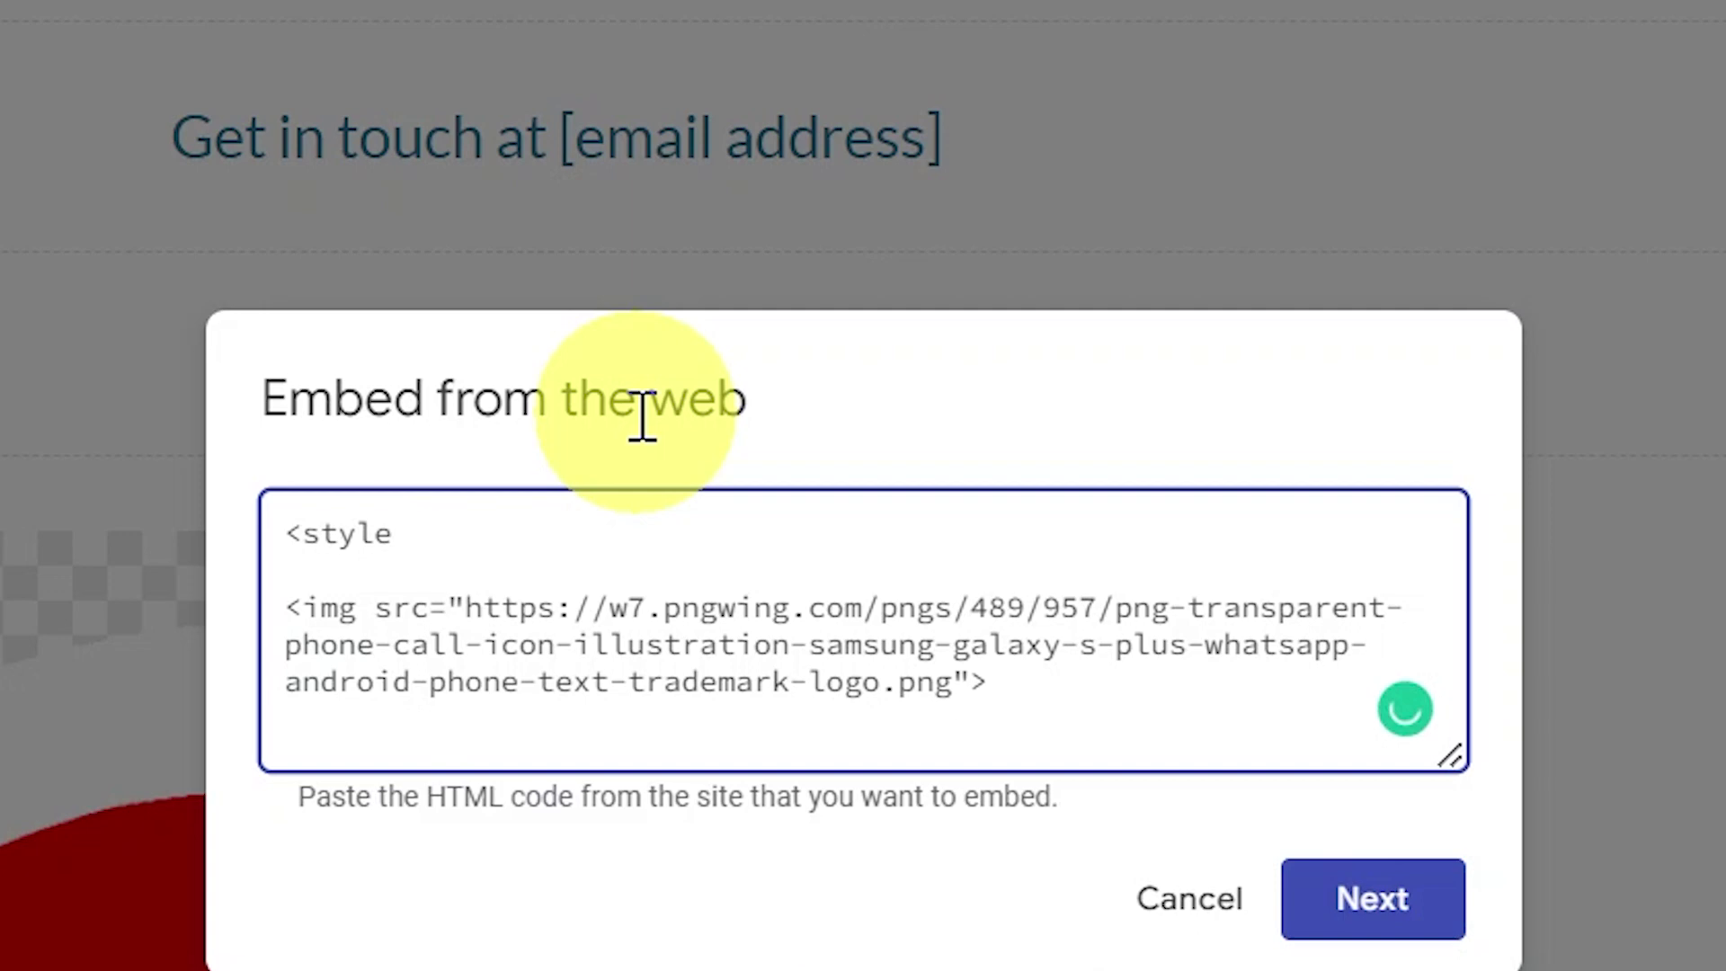
{"action": "type", "text": ">"}
{"action": "key", "text": "Return"}
{"action": "type", "text": "<"}
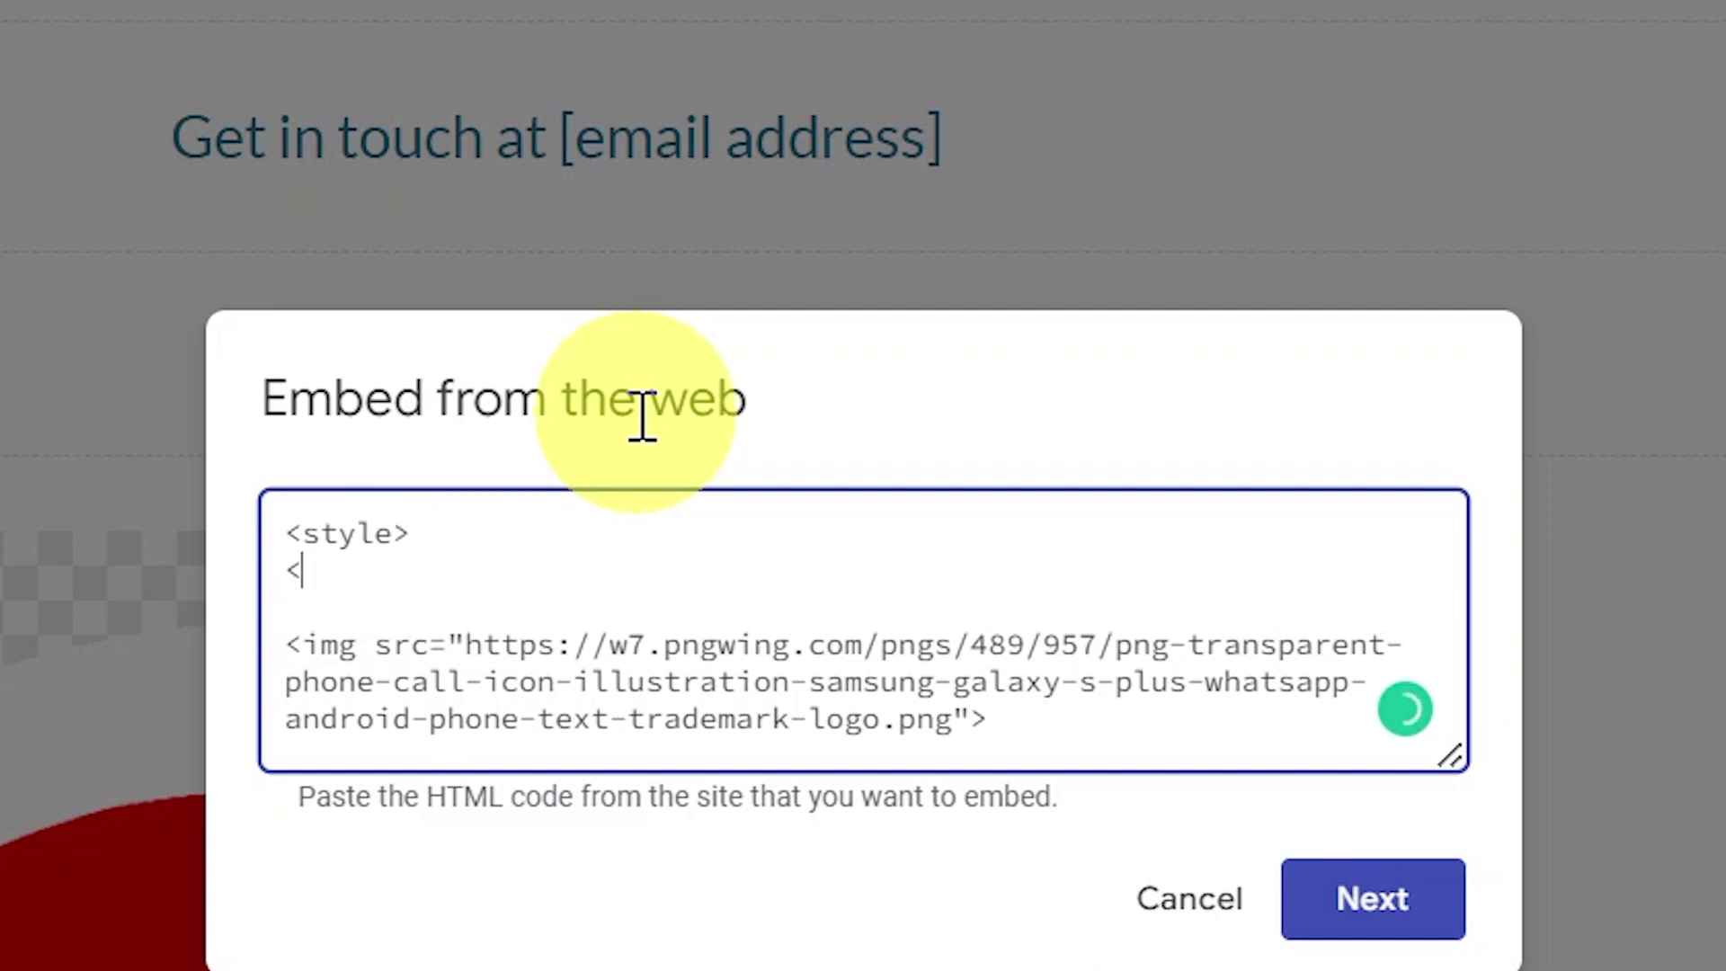
{"action": "type", "text": "s"}
{"action": "key", "text": "BackSpace"}
{"action": "type", "text": "/s"}
{"action": "type", "text": "tyle"}
{"action": "type", "text": ">"}
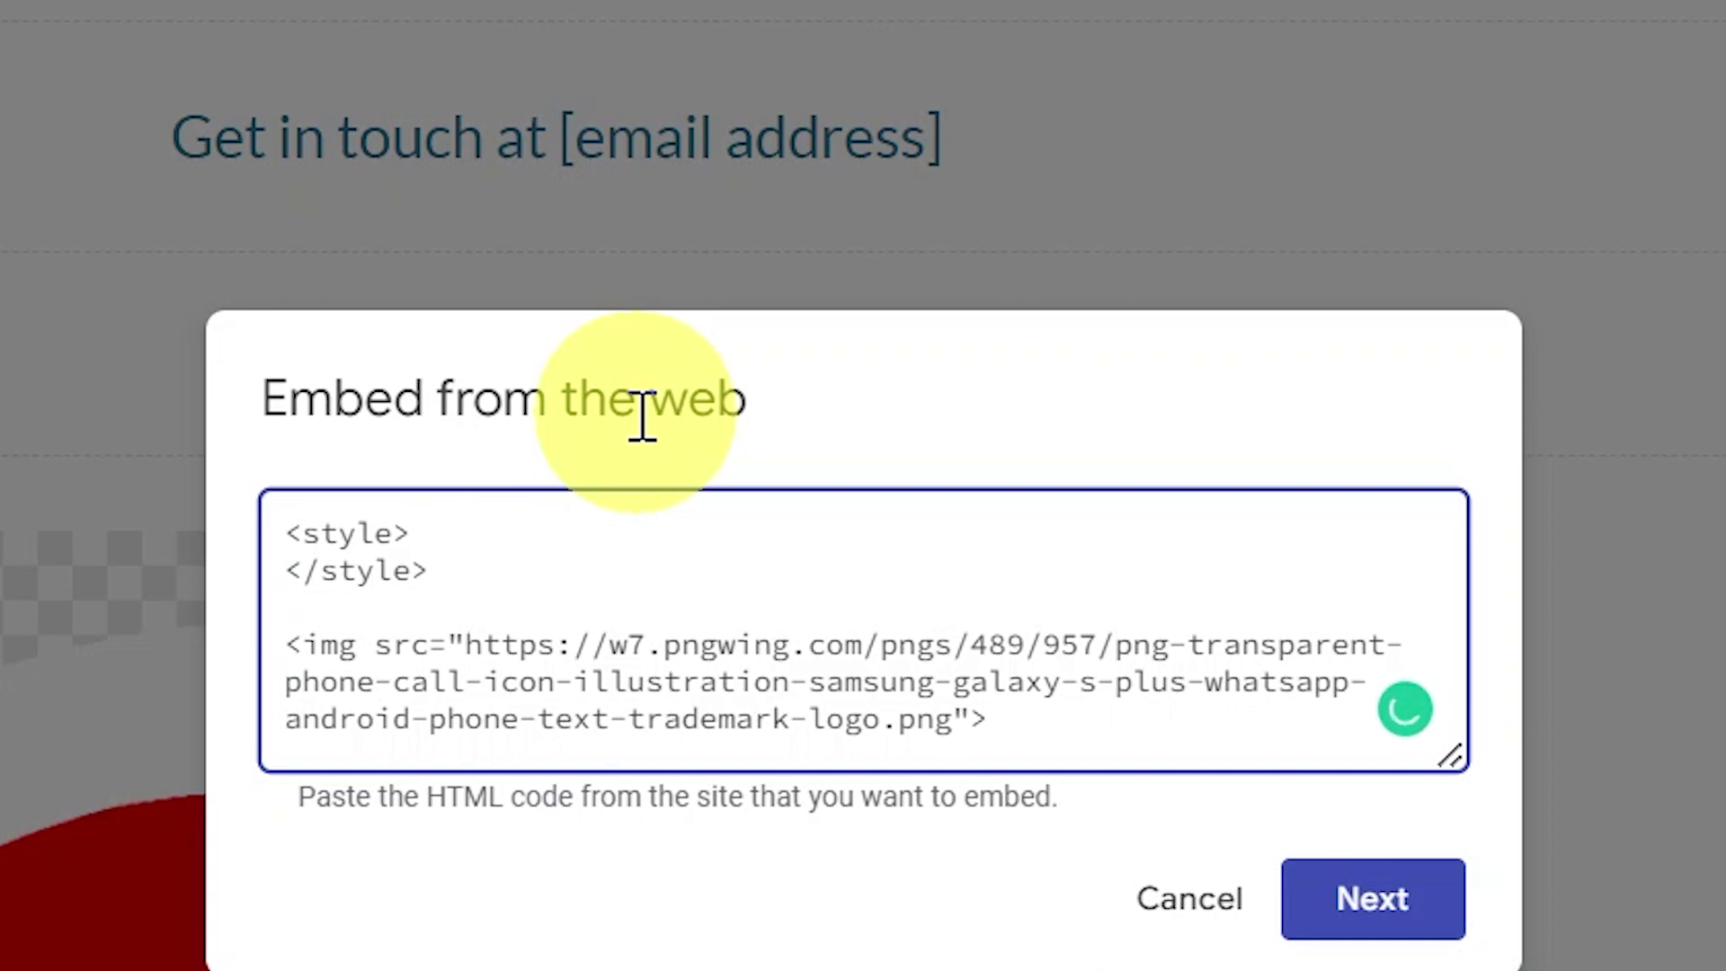
{"action": "key", "text": "Left"}
{"action": "key", "text": "Left"}
{"action": "key", "text": "Left"}
{"action": "key", "text": "Left"}
{"action": "key", "text": "Down"}
{"action": "key", "text": "Left"}
{"action": "key", "text": "Return"}
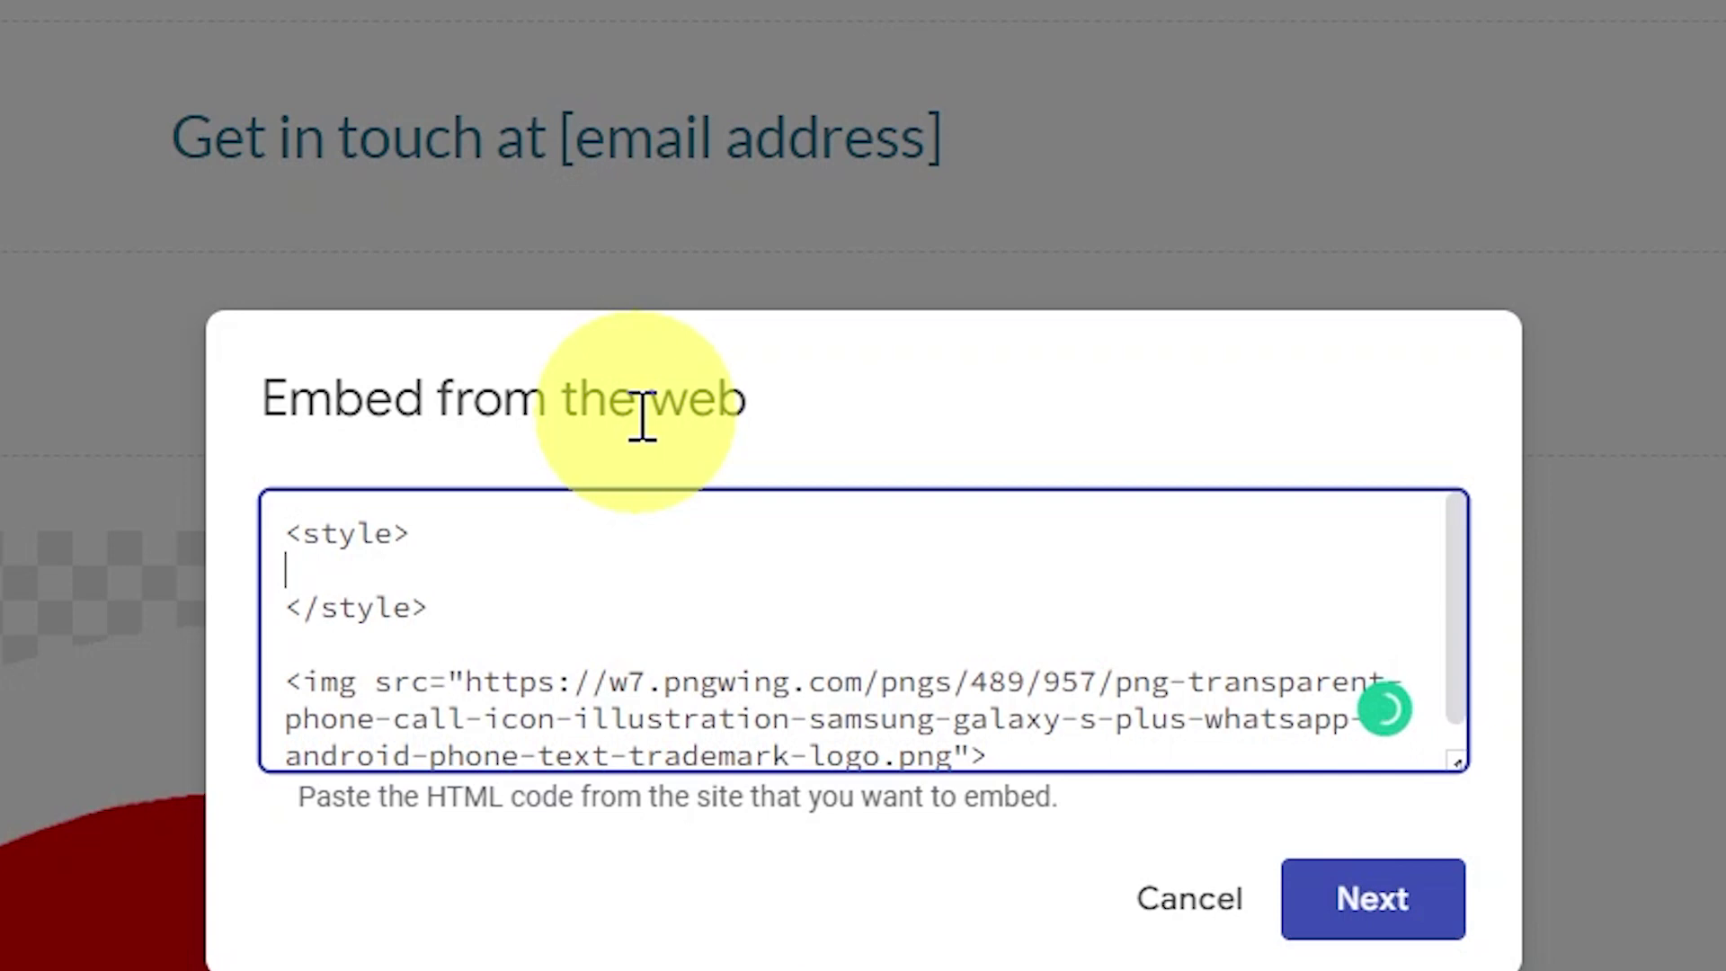
{"action": "type", "text": "img"}
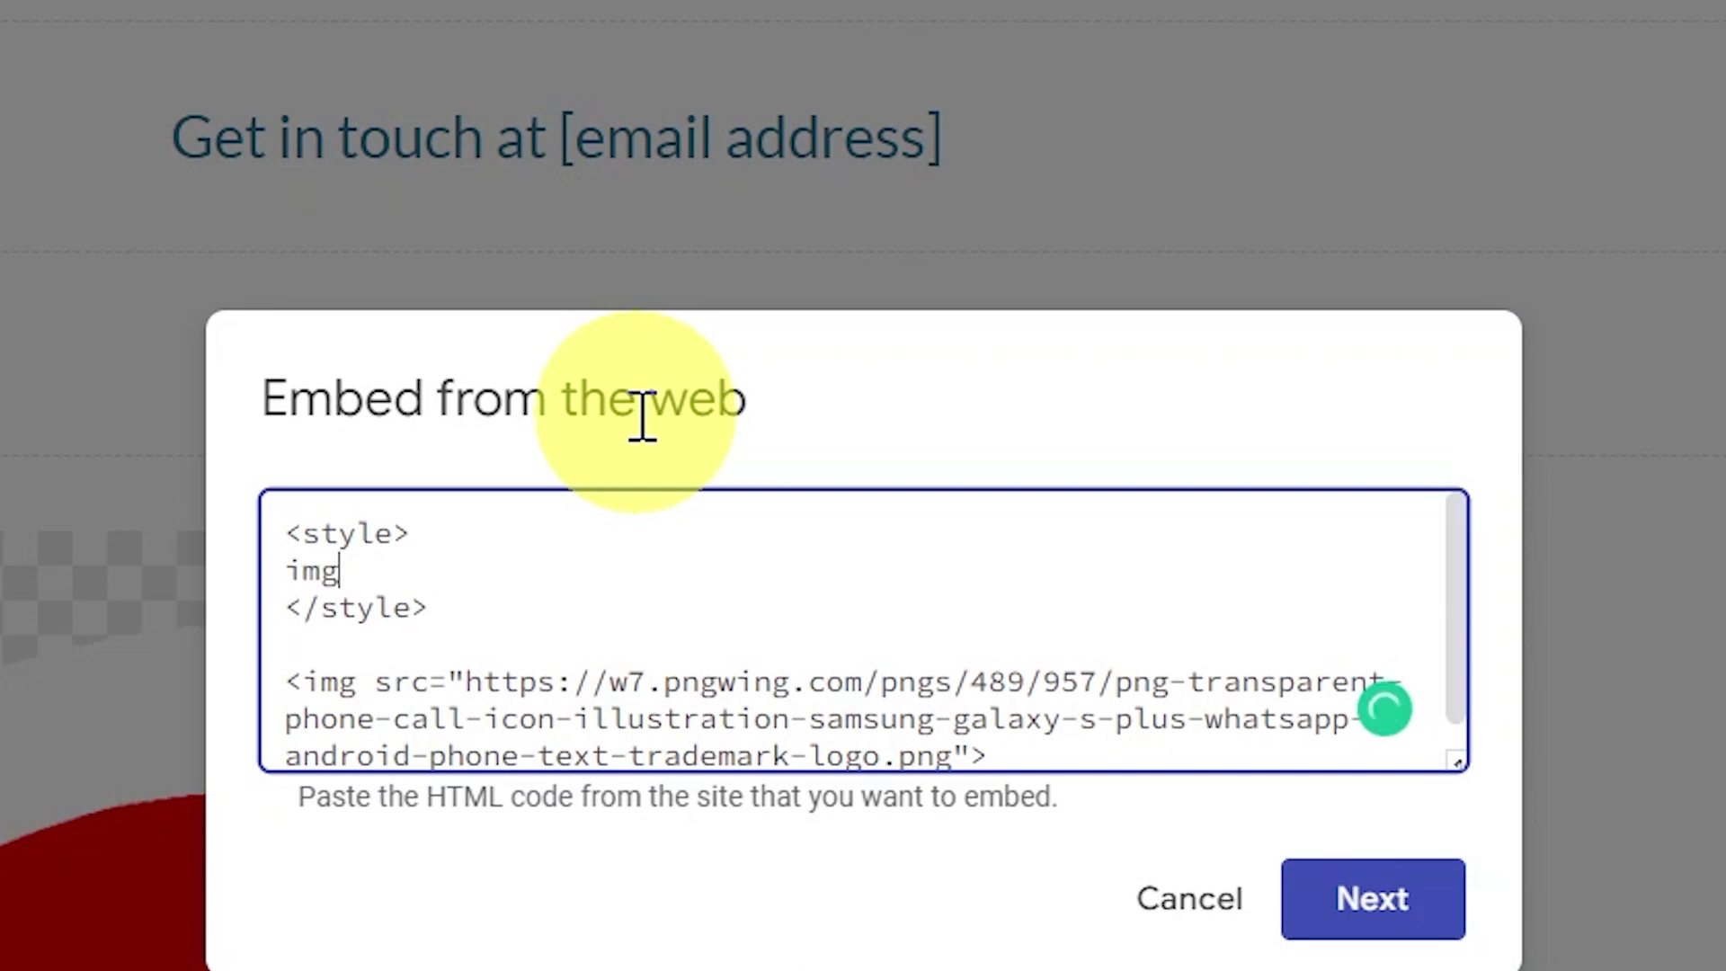
{"action": "type", "text": "{"}
{"action": "type", "text": "}"}
- Write display: block; and width: 100%; on separate lines inside the img rule
{"action": "key", "text": "Return"}
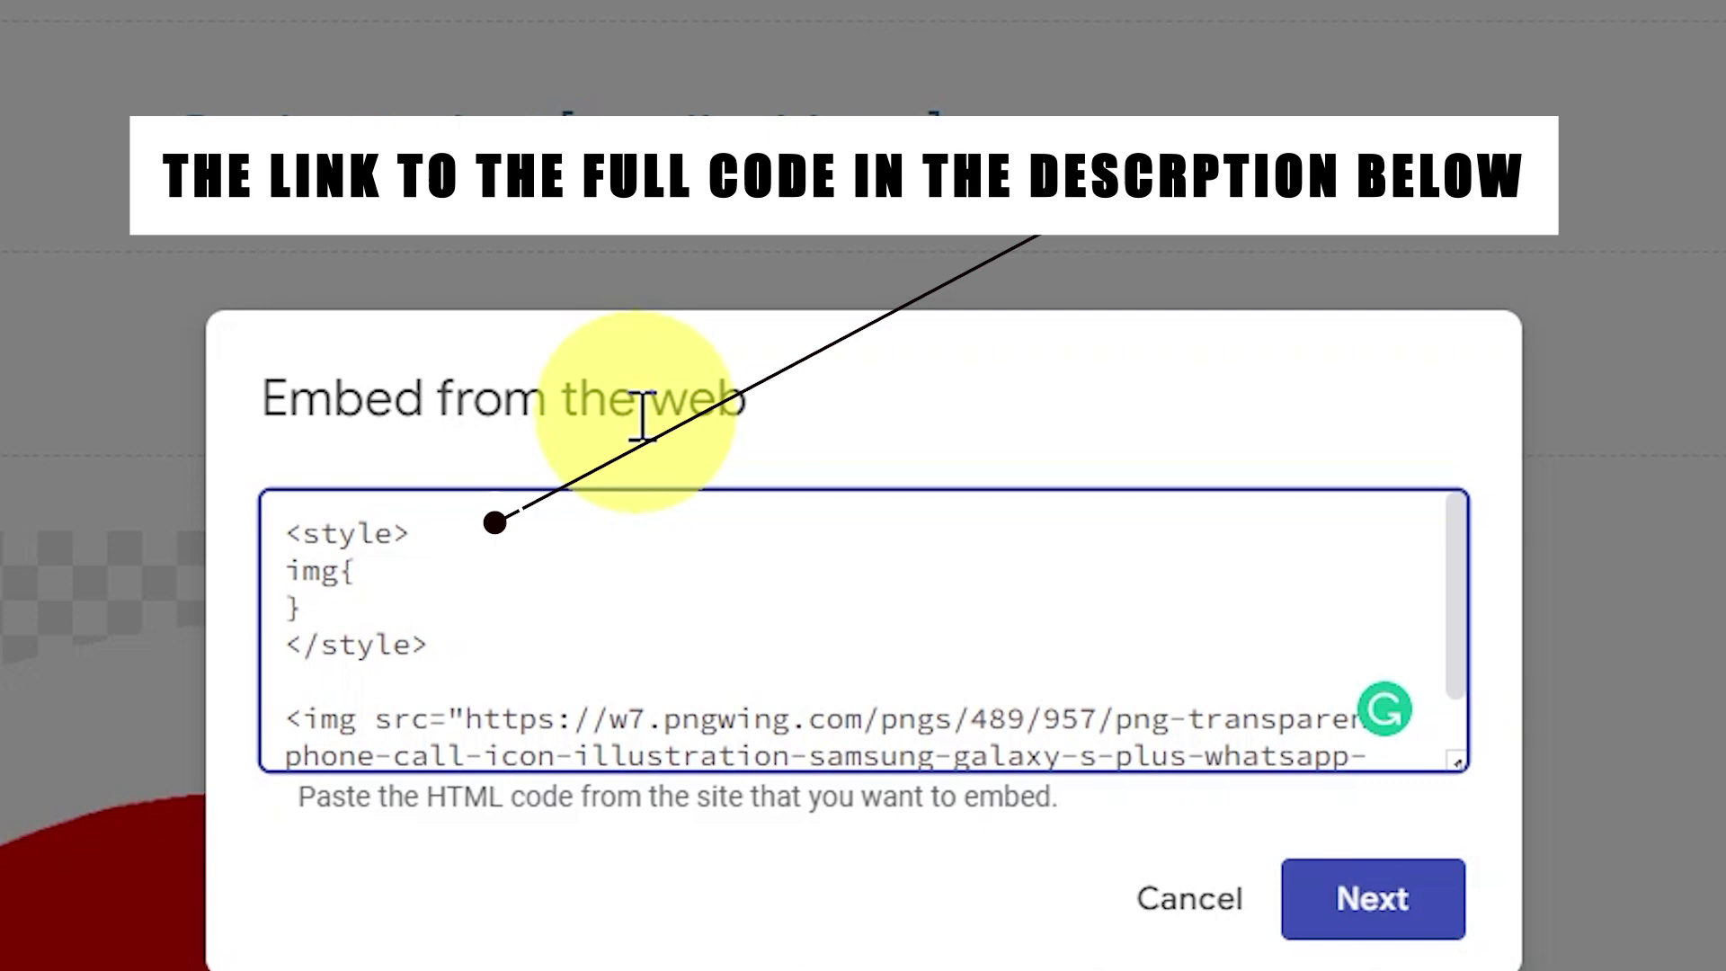
{"action": "type", "text": "dis"}
{"action": "type", "text": "play"}
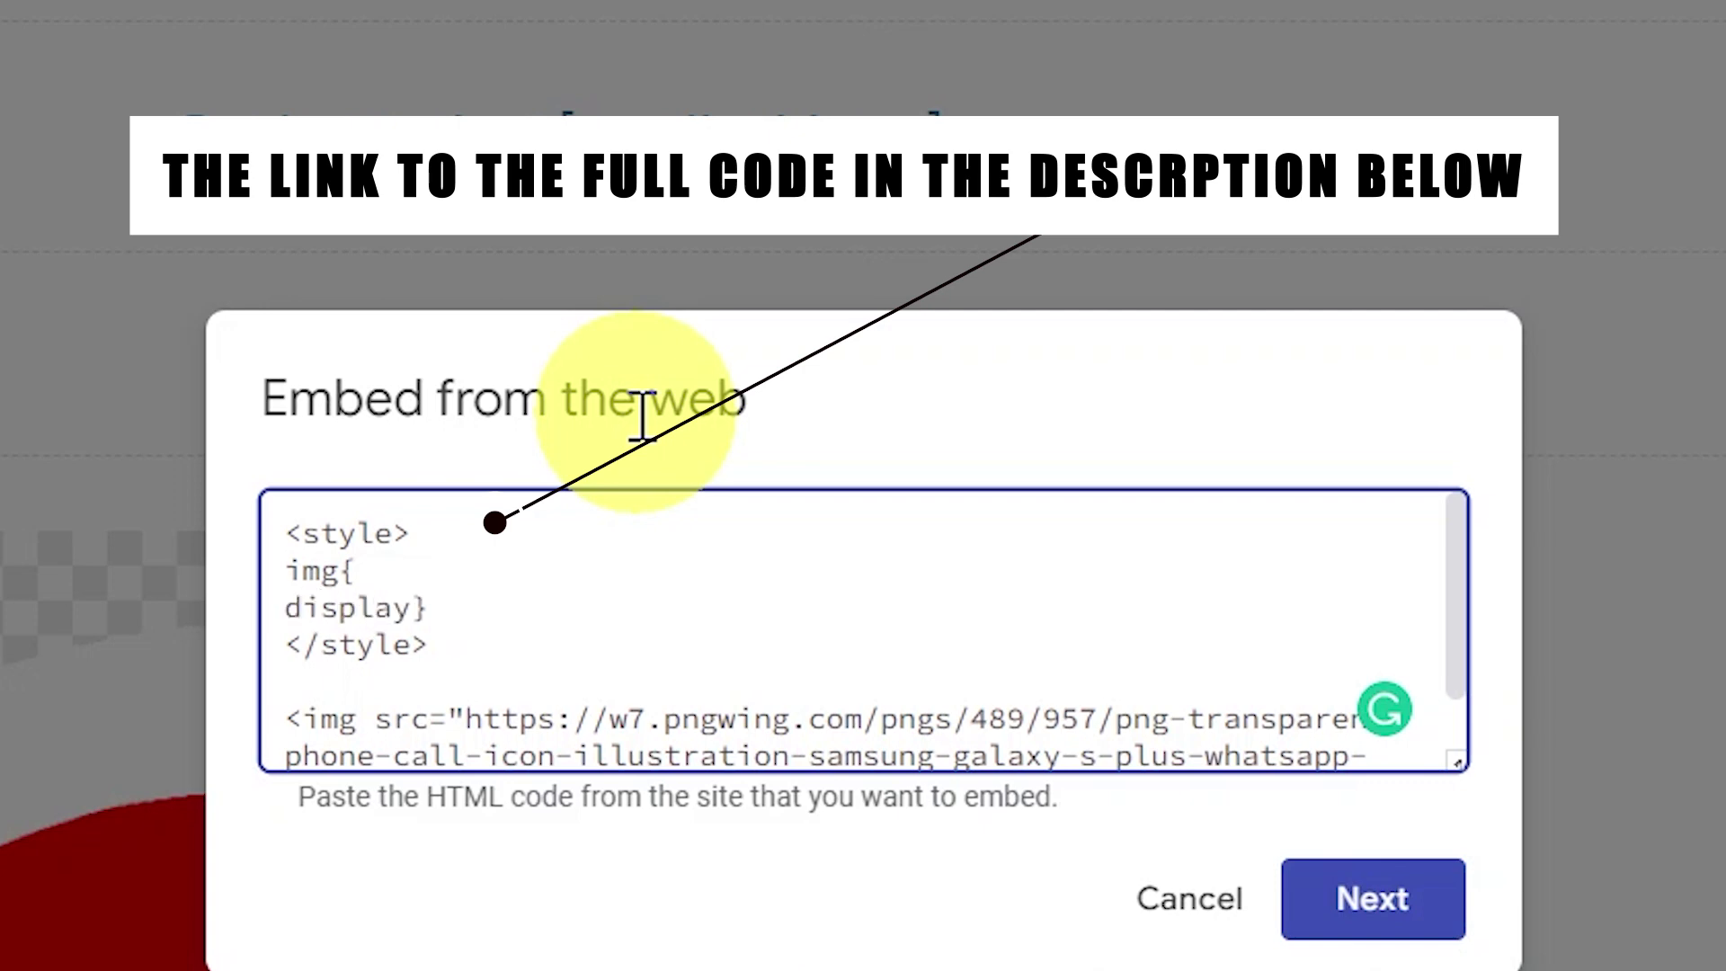
{"action": "type", "text": ":"}
{"action": "type", "text": " bl"}
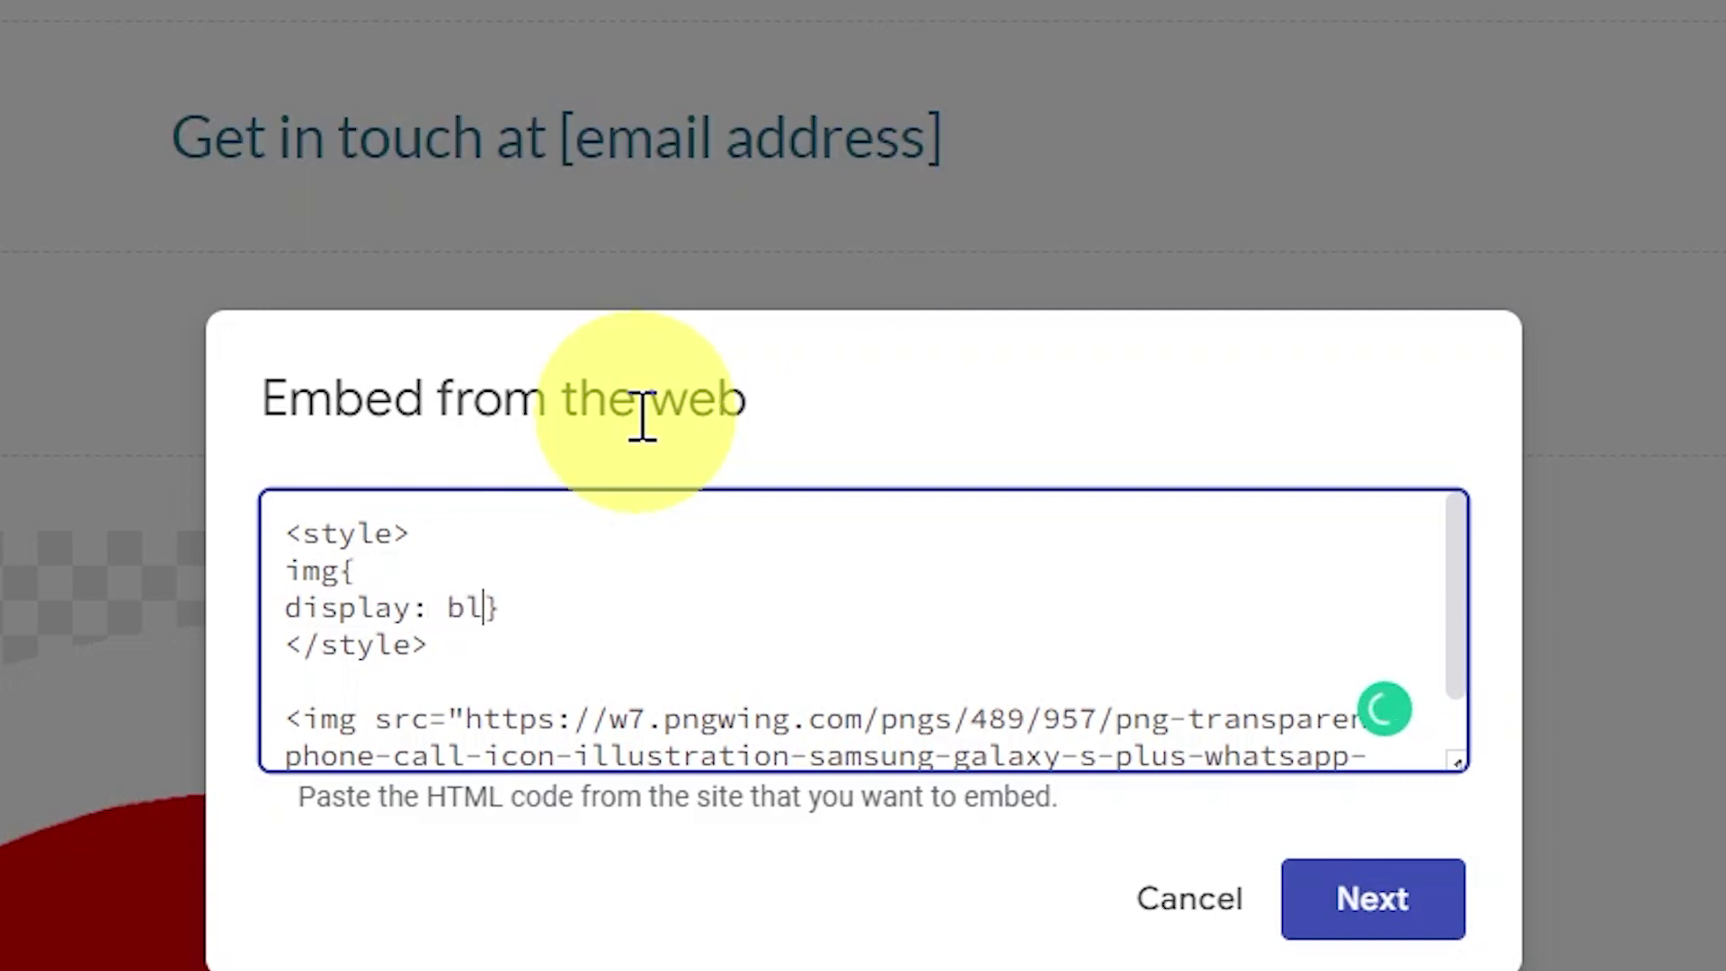
{"action": "type", "text": "ock"}
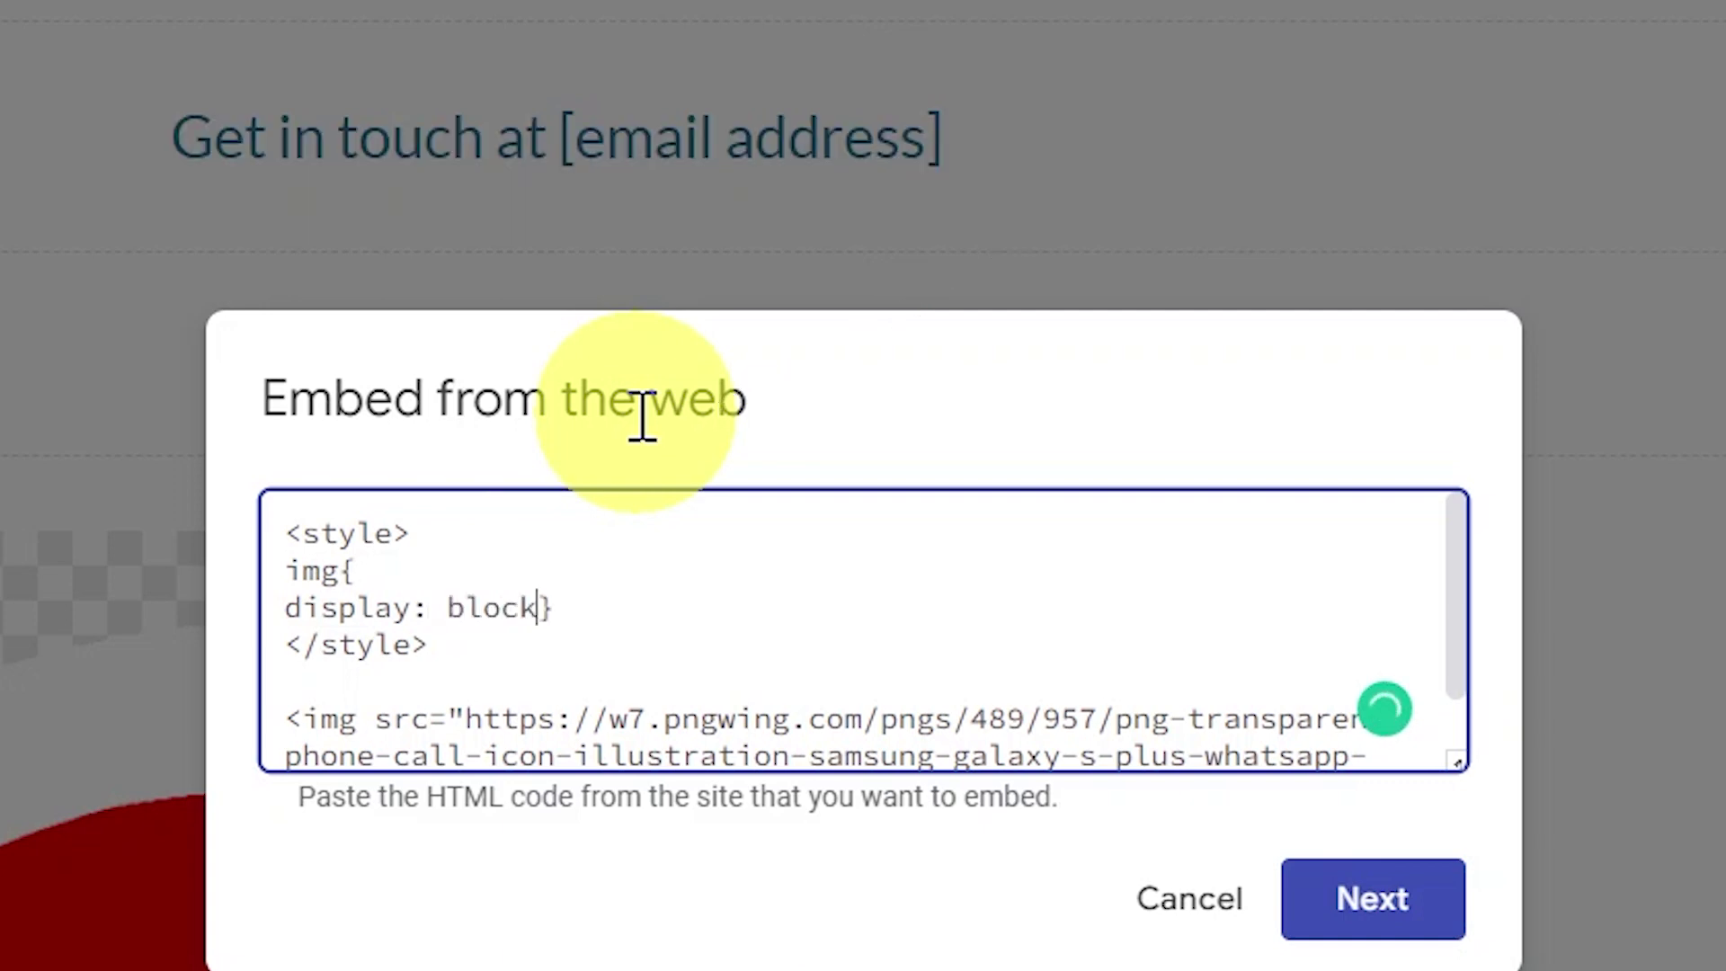
{"action": "type", "text": ";"}
{"action": "key", "text": "Return"}
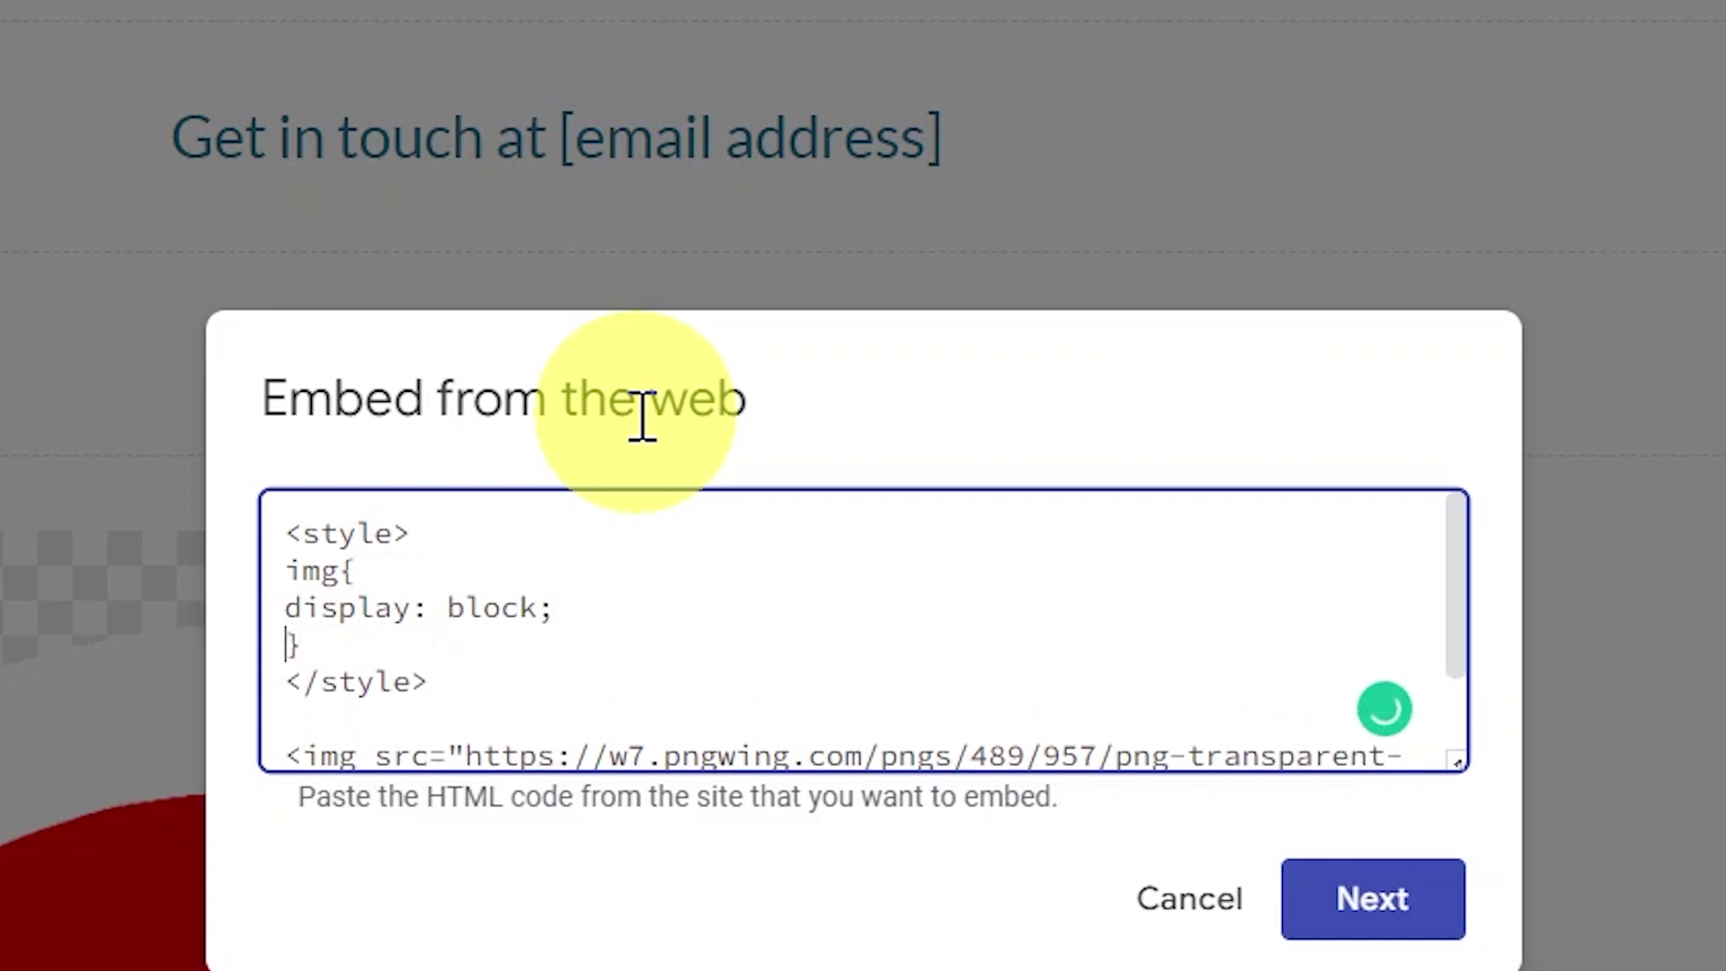
{"action": "type", "text": "wid"}
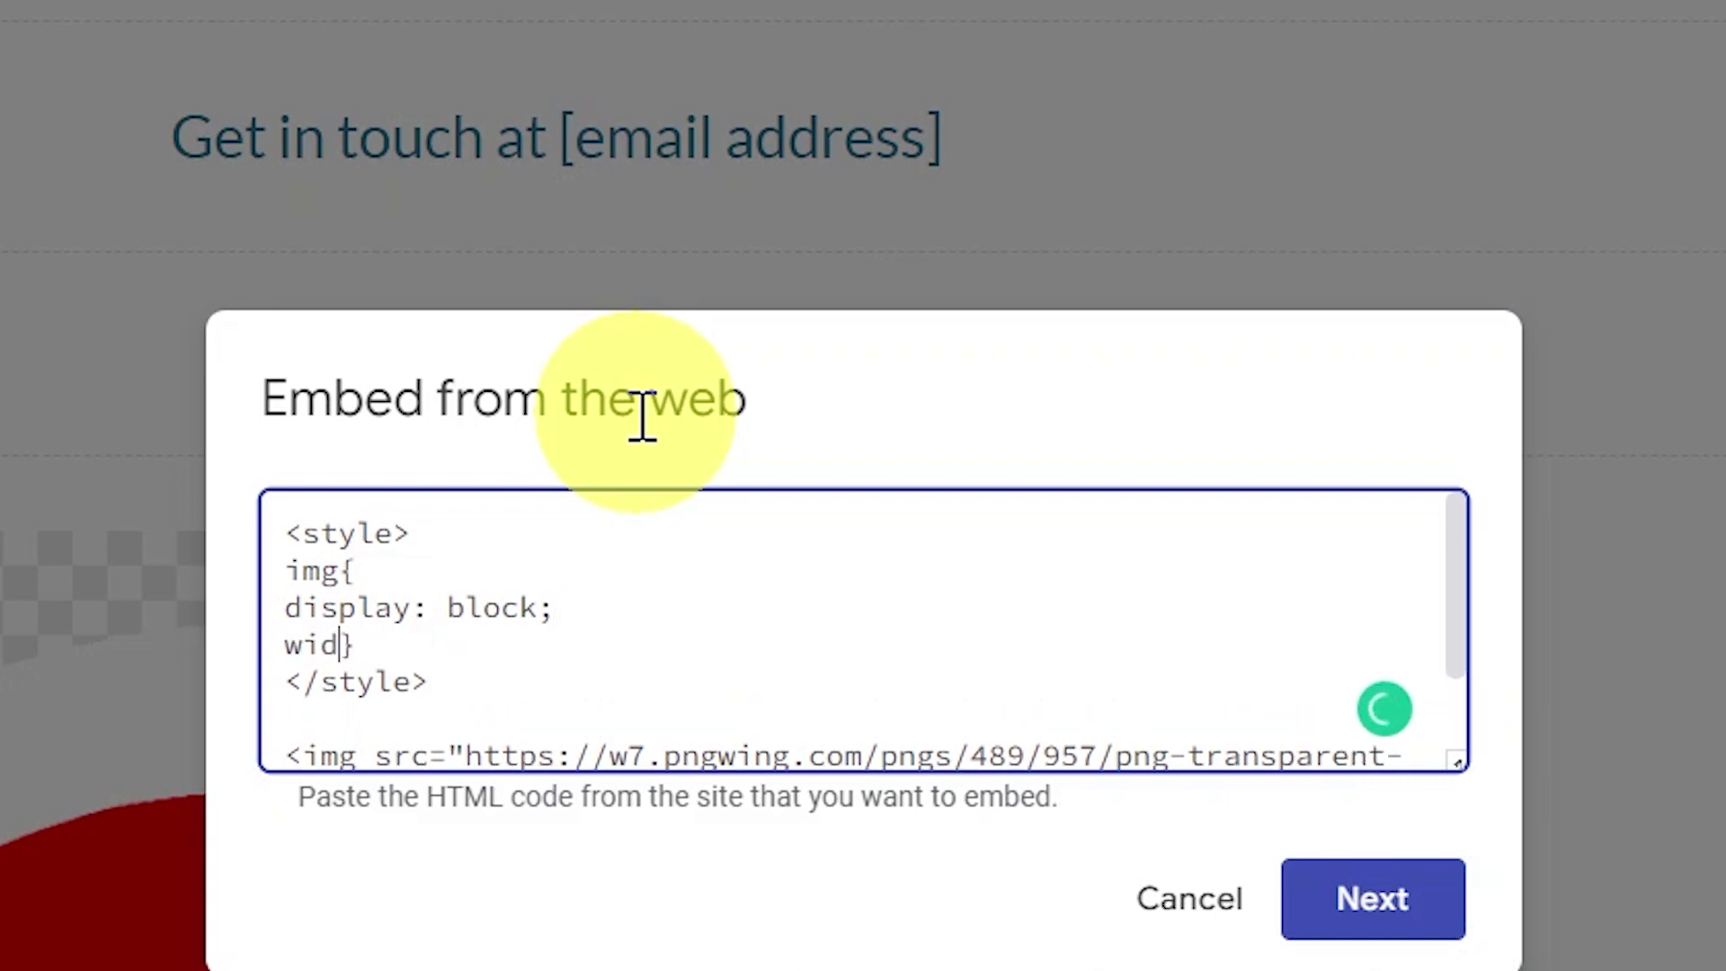
{"action": "type", "text": "th: "}
{"action": "type", "text": "100"}
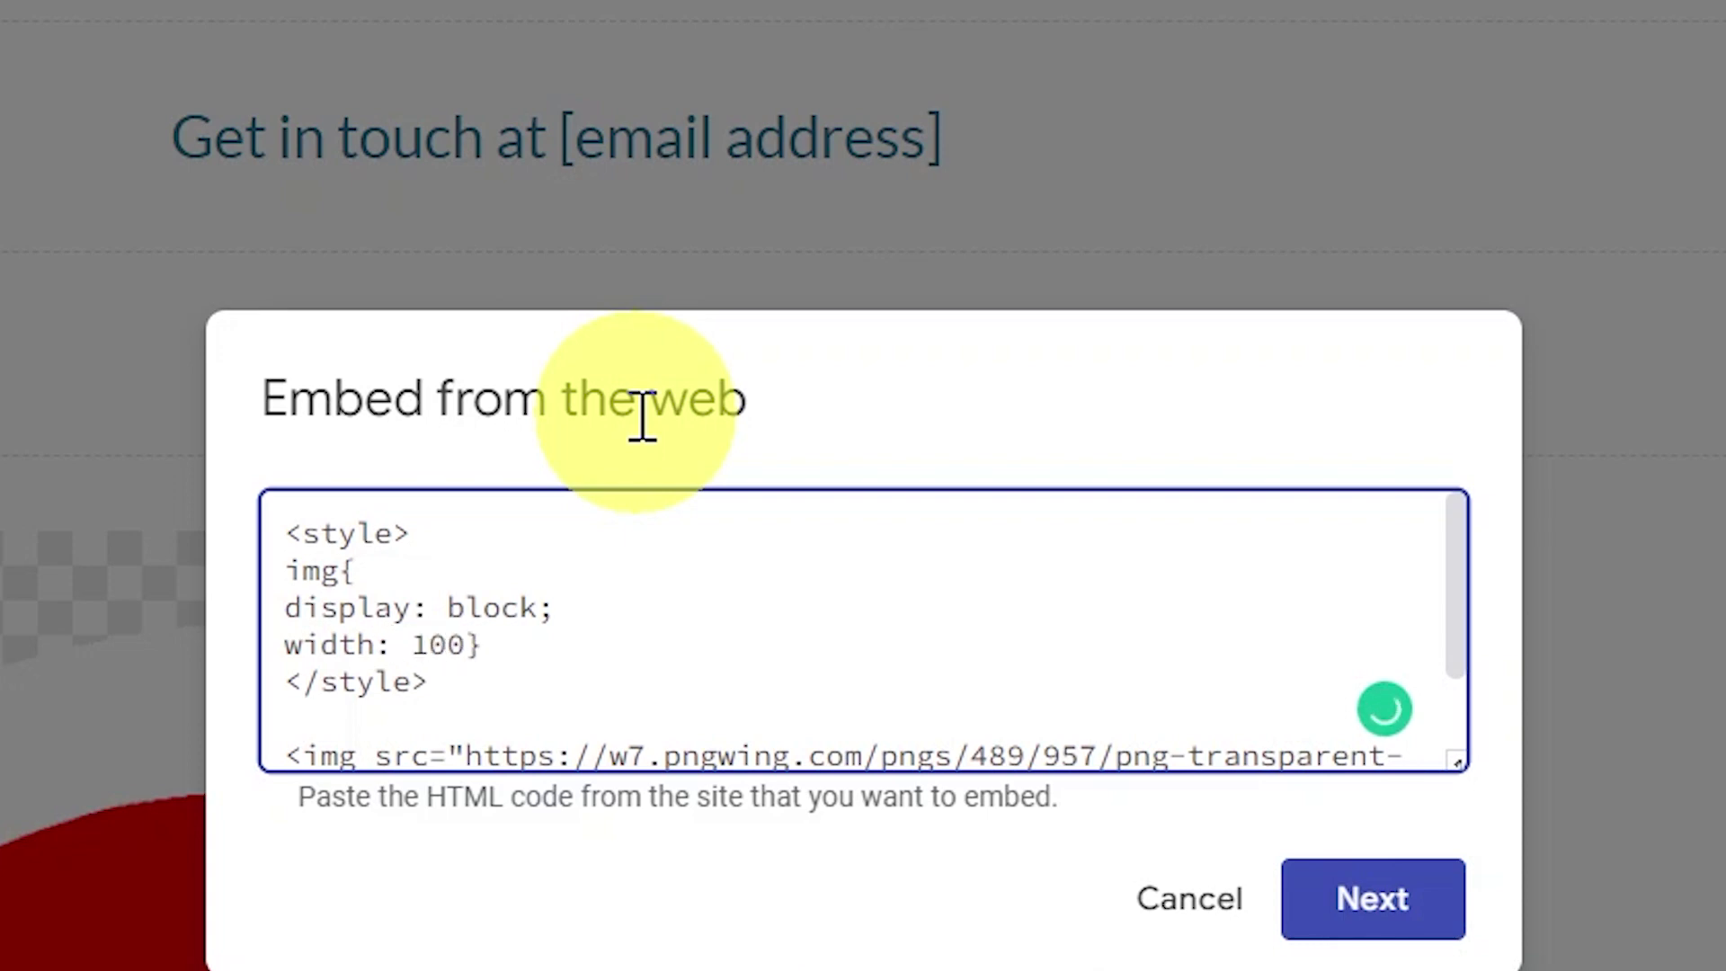
{"action": "type", "text": "%"}
{"action": "type", "text": ";"}
- Add height: auto; to the img rule and preview the embedded phone icon
{"action": "key", "text": "Return"}
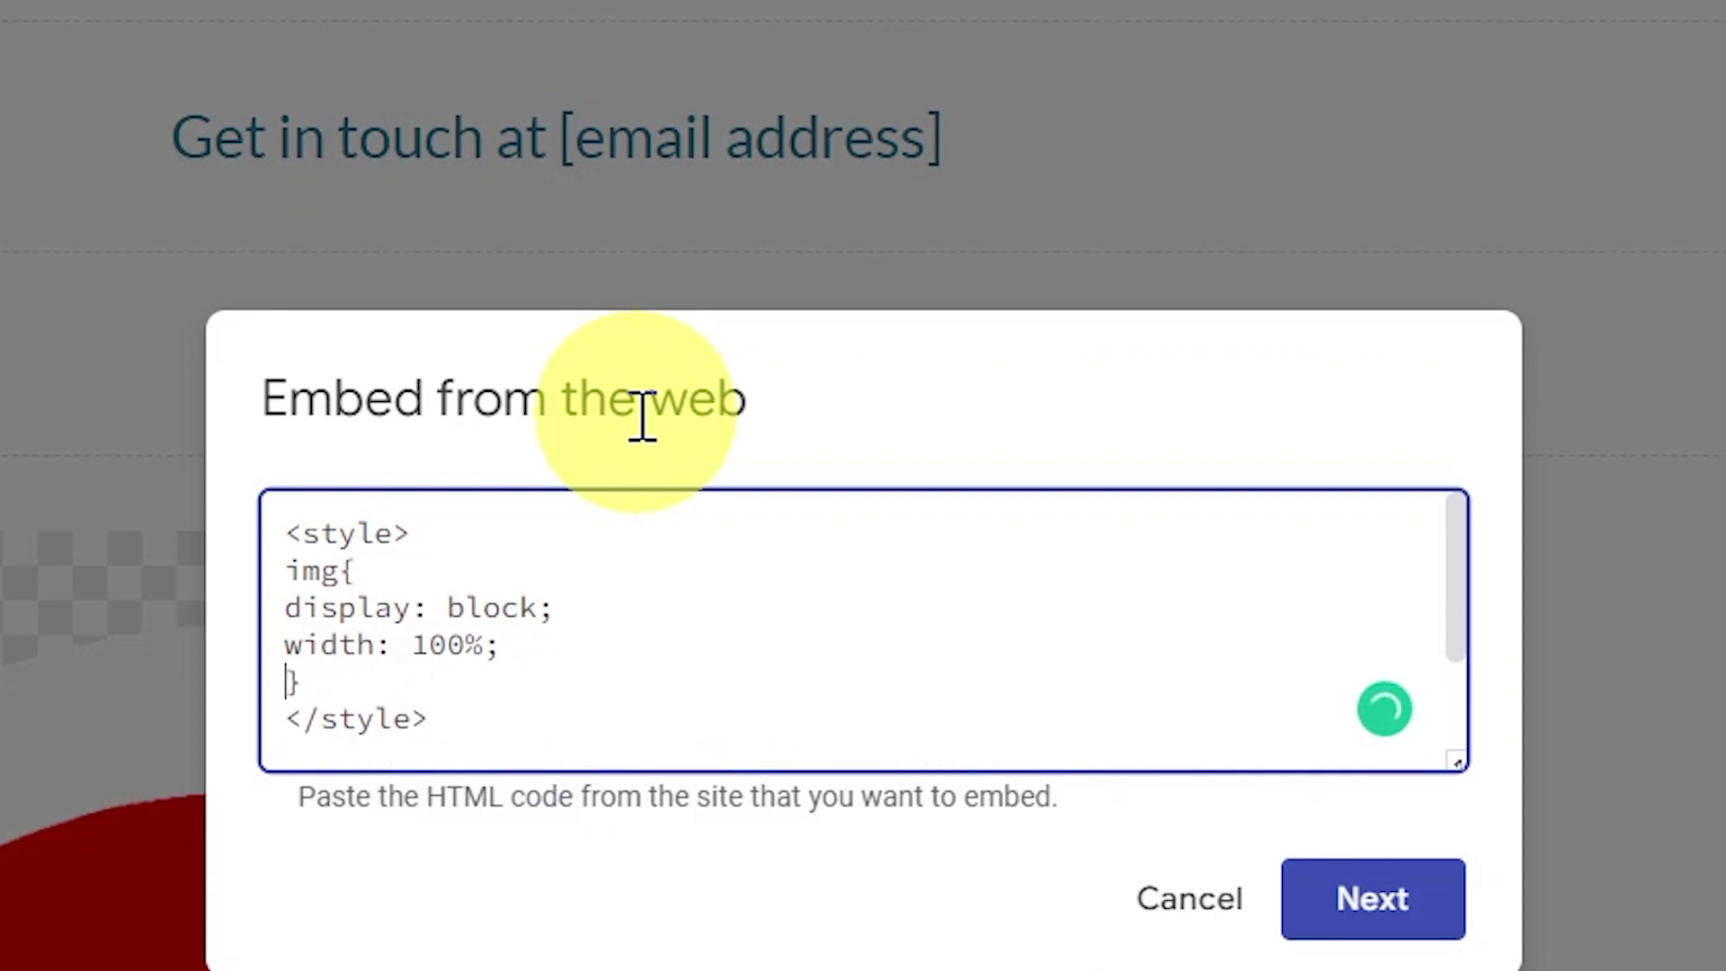
{"action": "type", "text": "h"}
{"action": "type", "text": "eig"}
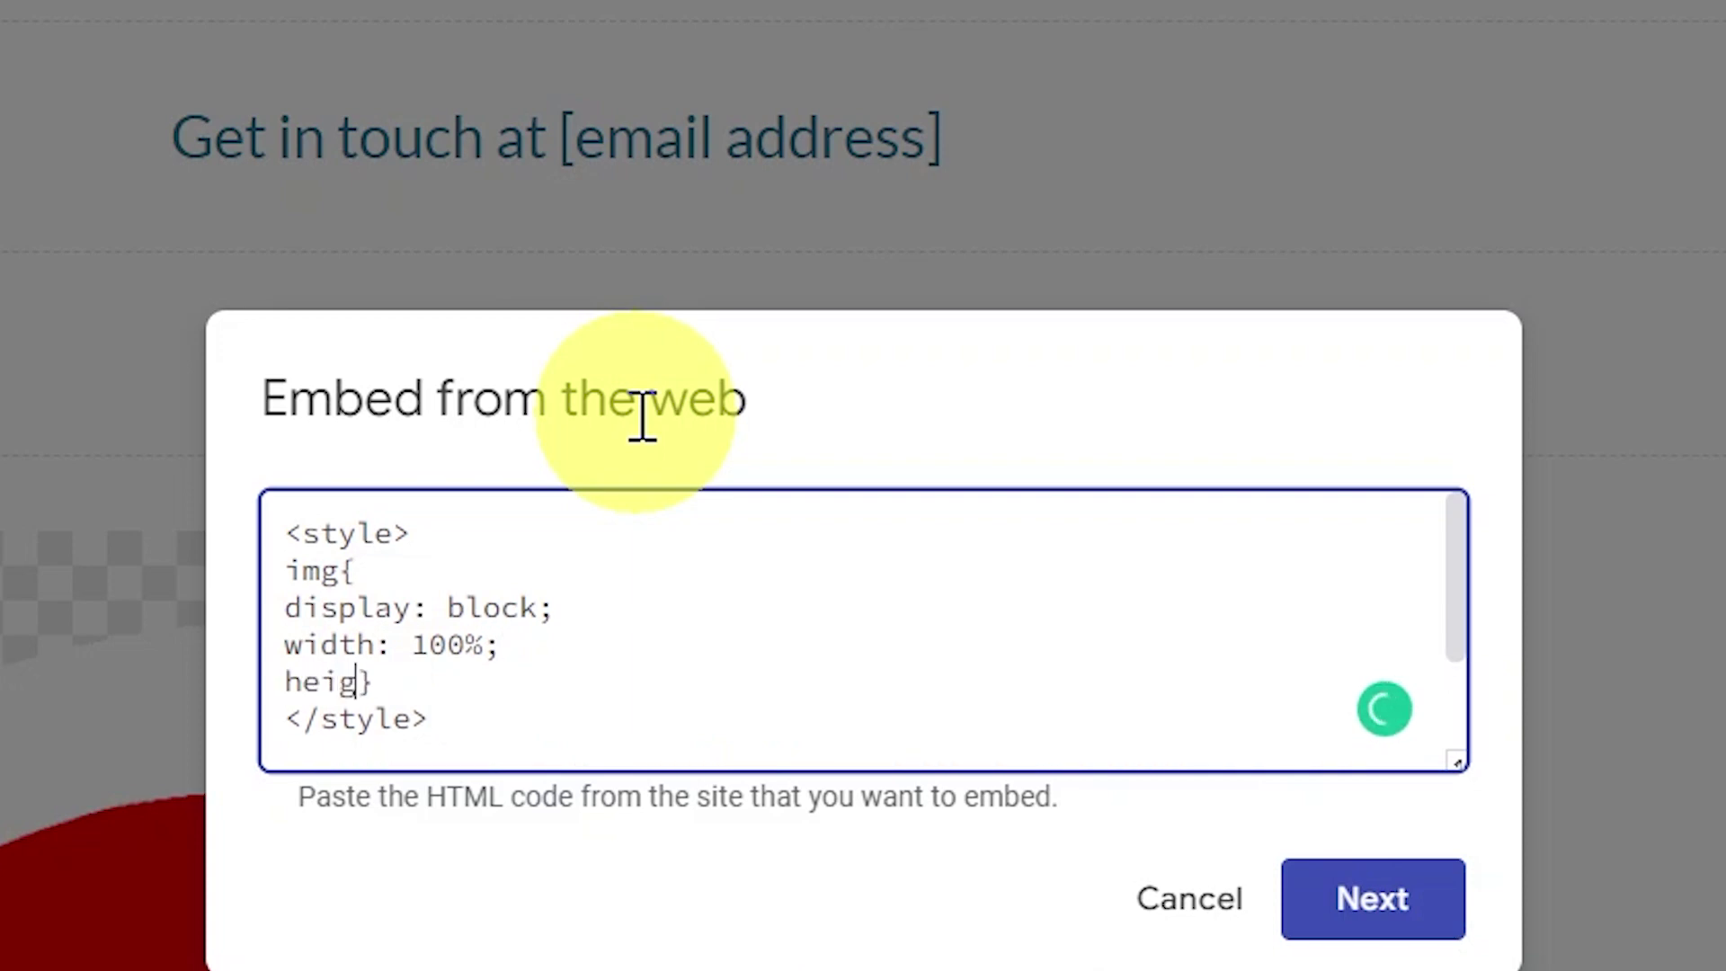
{"action": "type", "text": "ht:"}
{"action": "type", "text": " aut"}
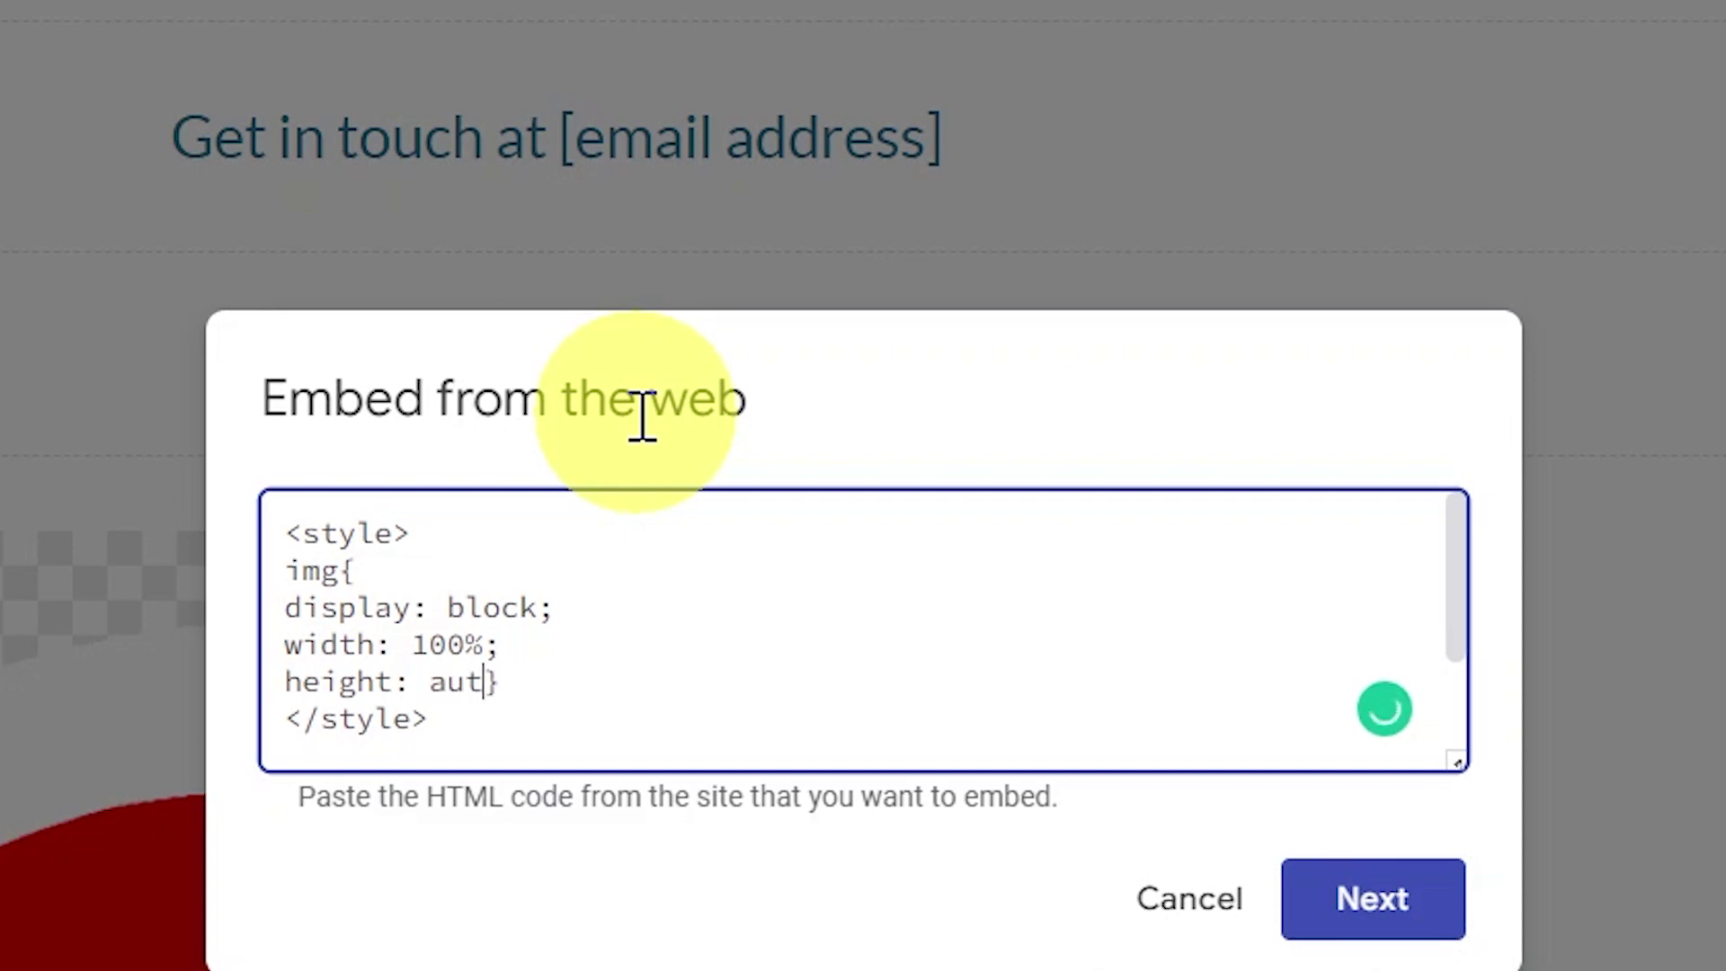
{"action": "type", "text": "o"}
{"action": "type", "text": ";"}
{"action": "key", "text": "Return"}
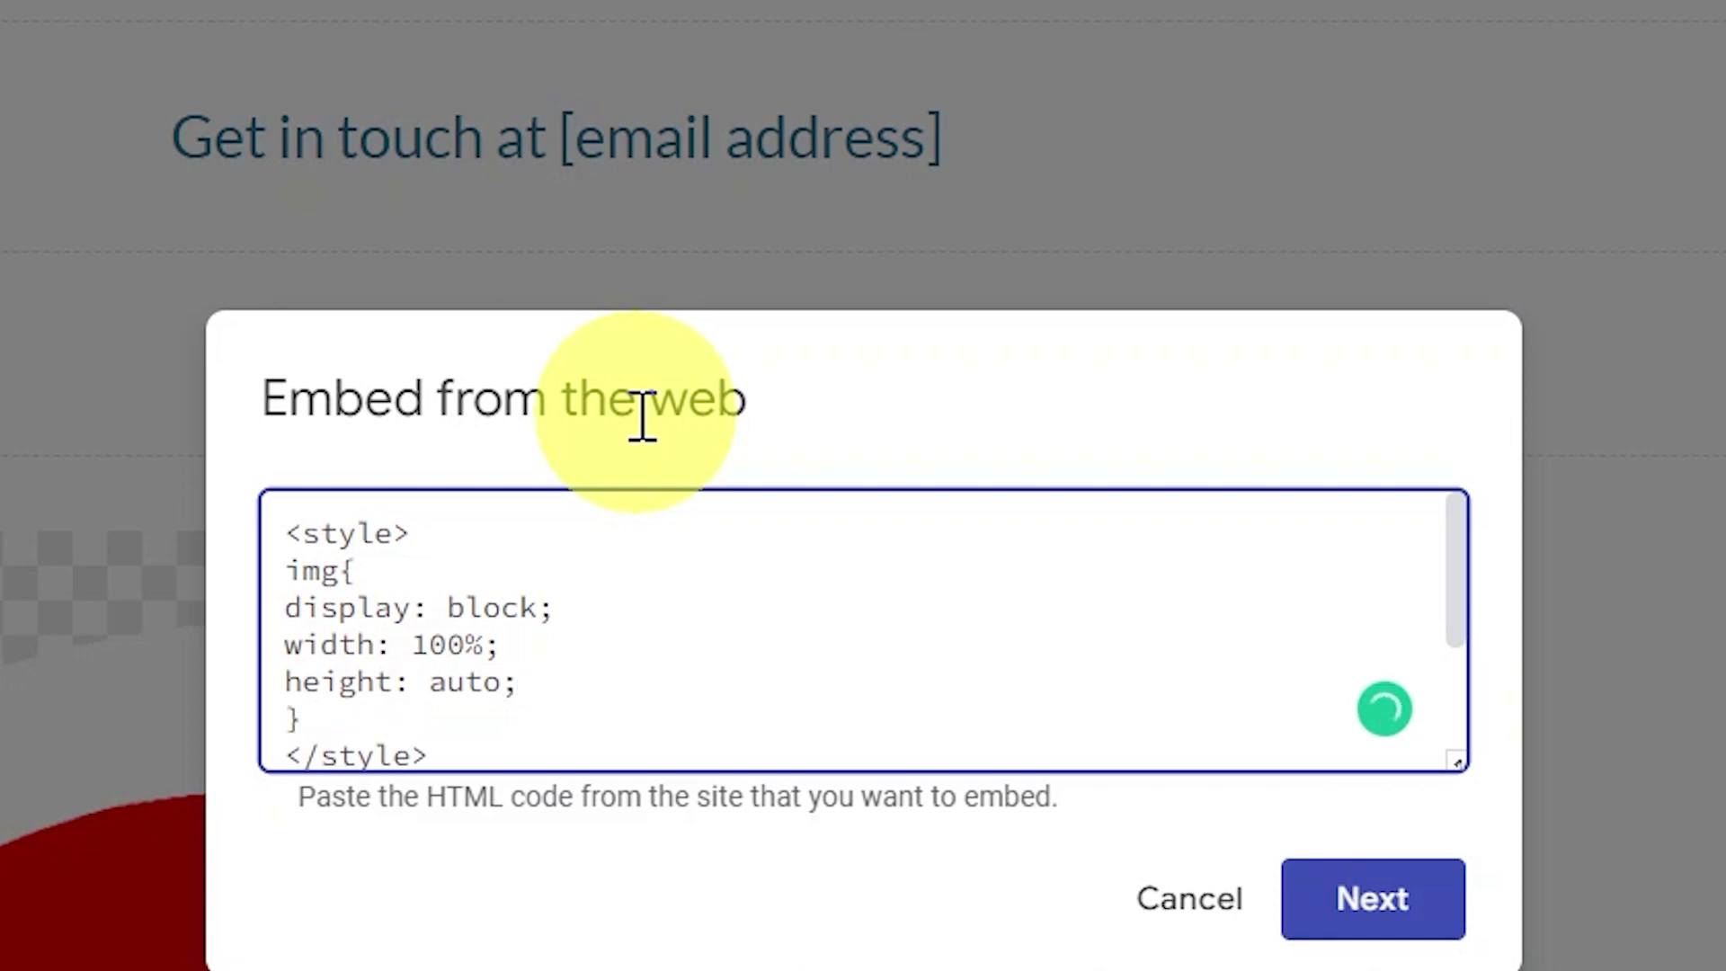
{"action": "scroll", "coordinate": [935, 614], "scroll_direction": "down", "scroll_amount": 2}
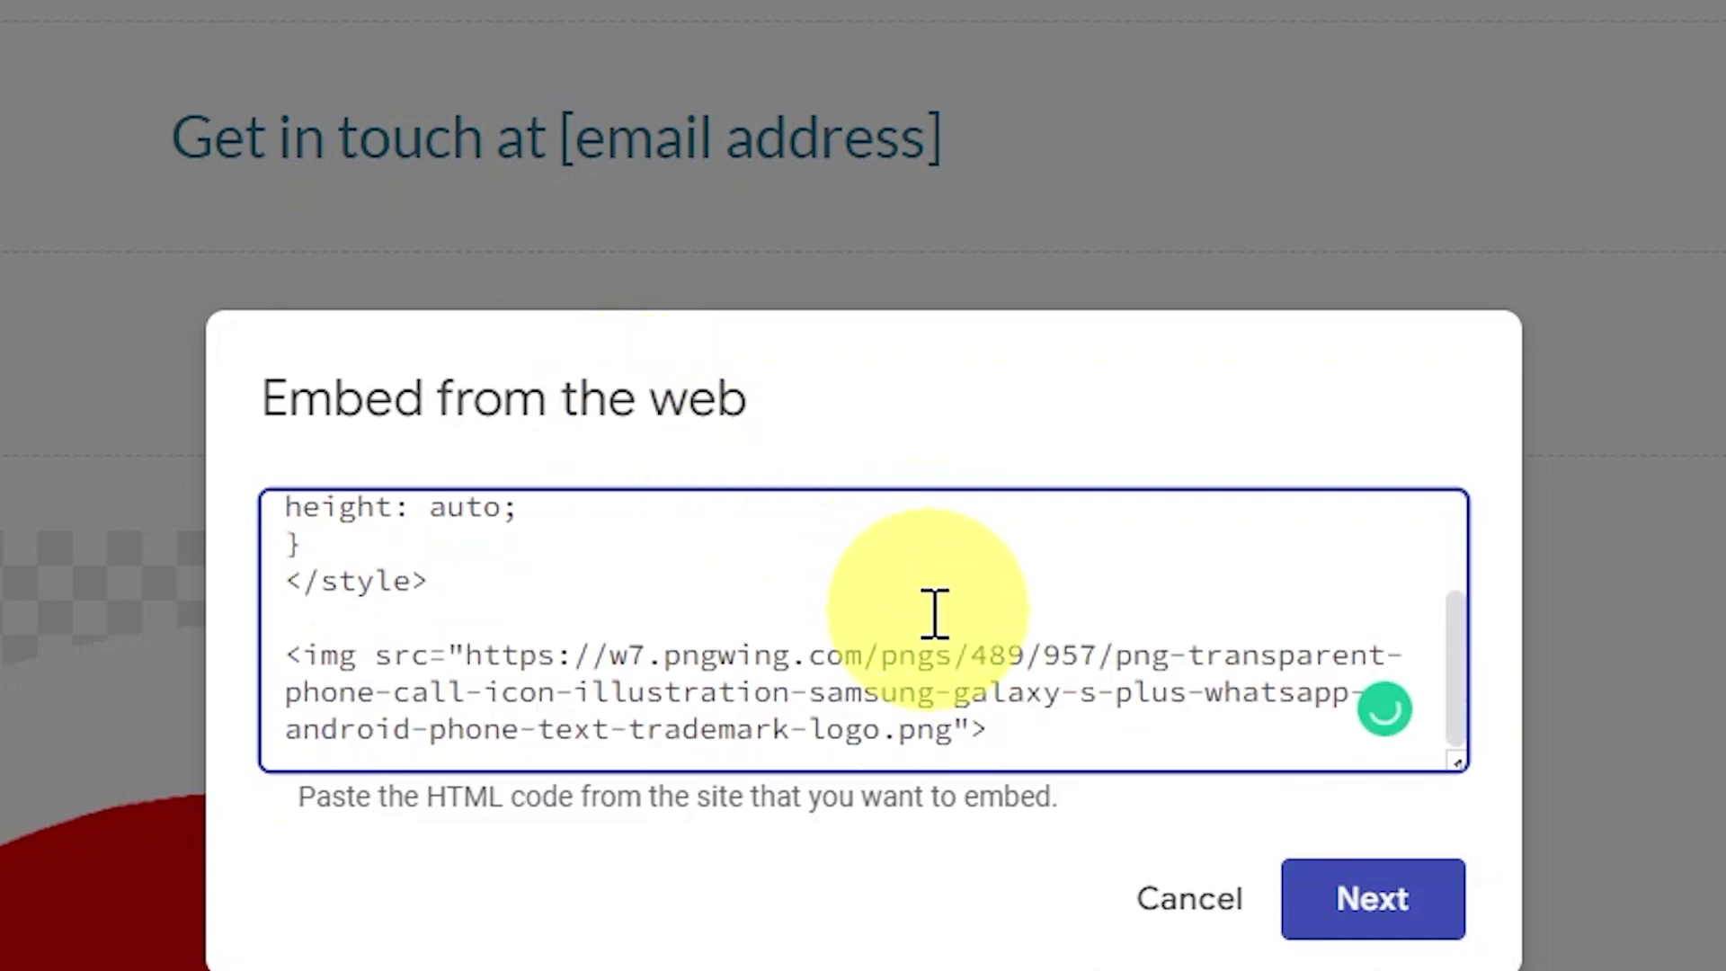
{"action": "left_click", "coordinate": [1374, 899]}
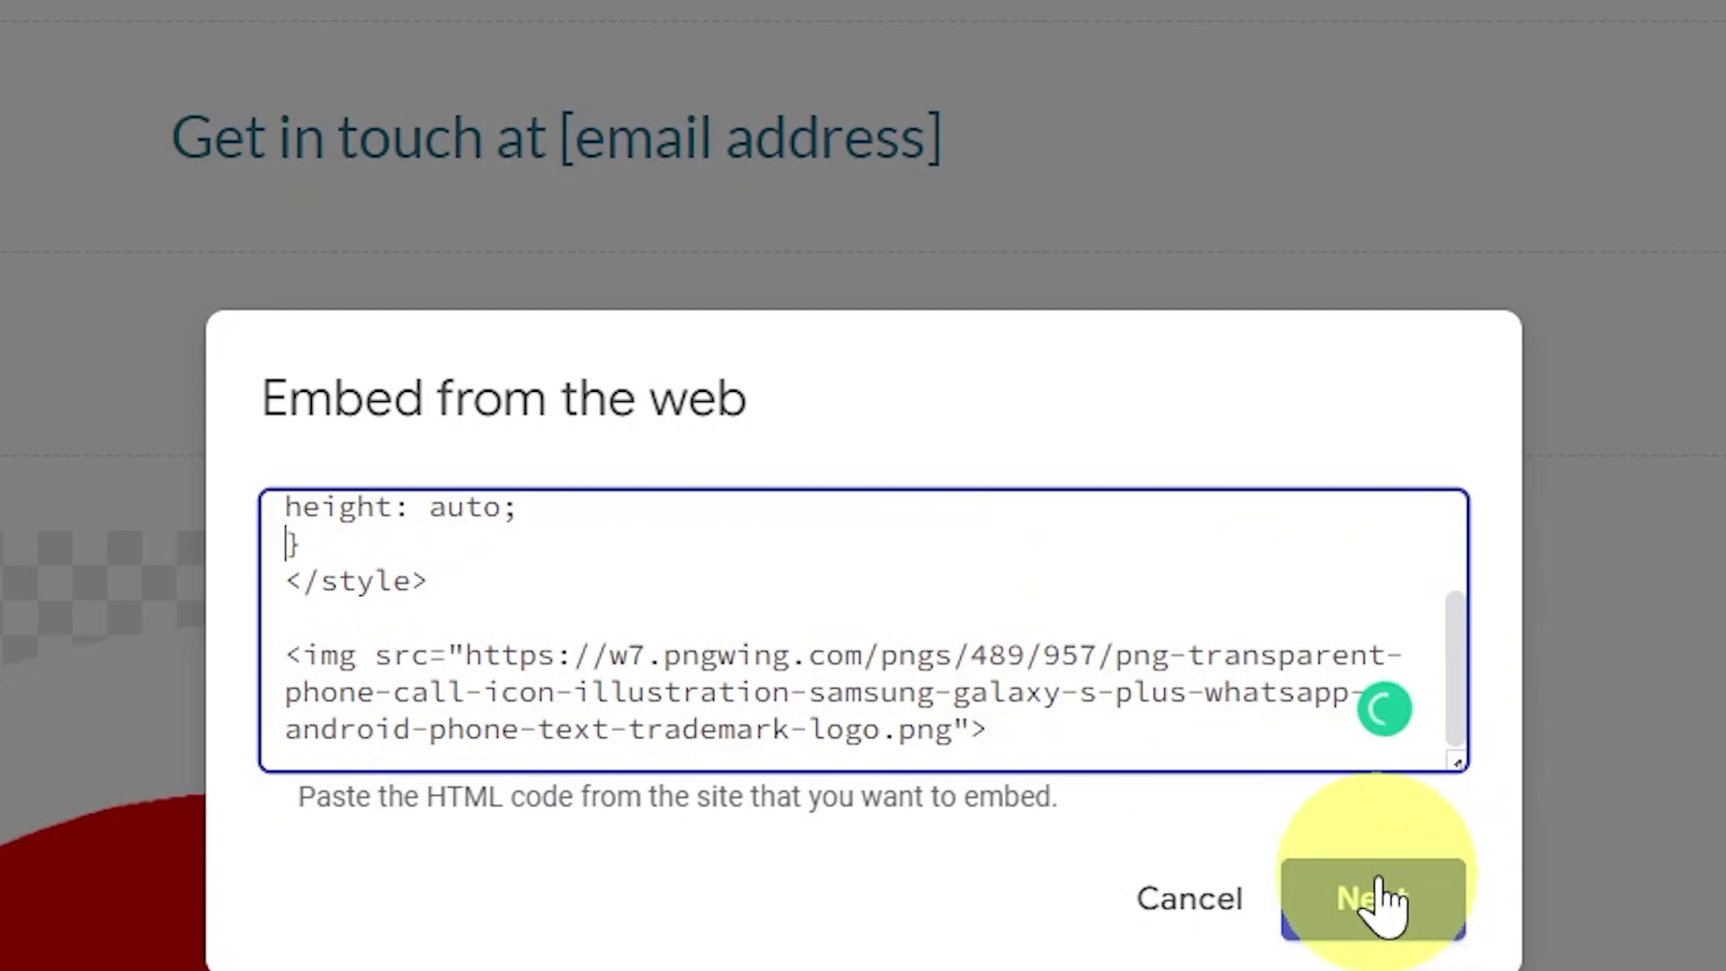
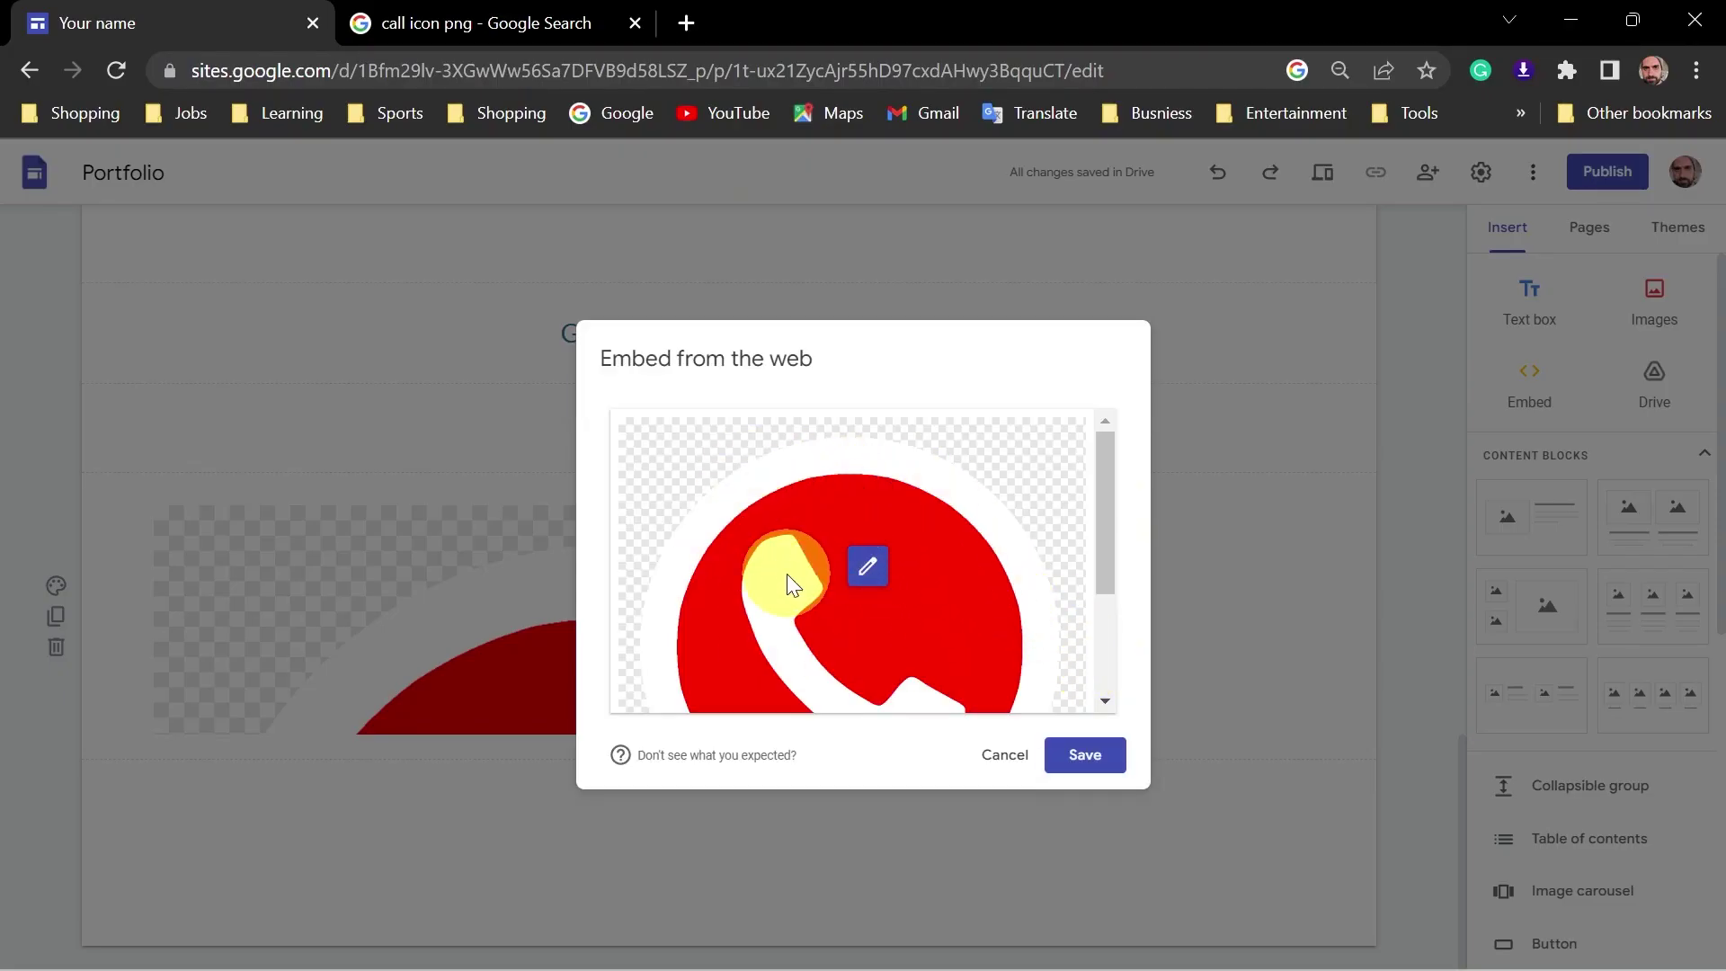
- Insert the red phone-call icon embed and shrink it to a small box
{"action": "left_click", "coordinate": [1095, 756]}
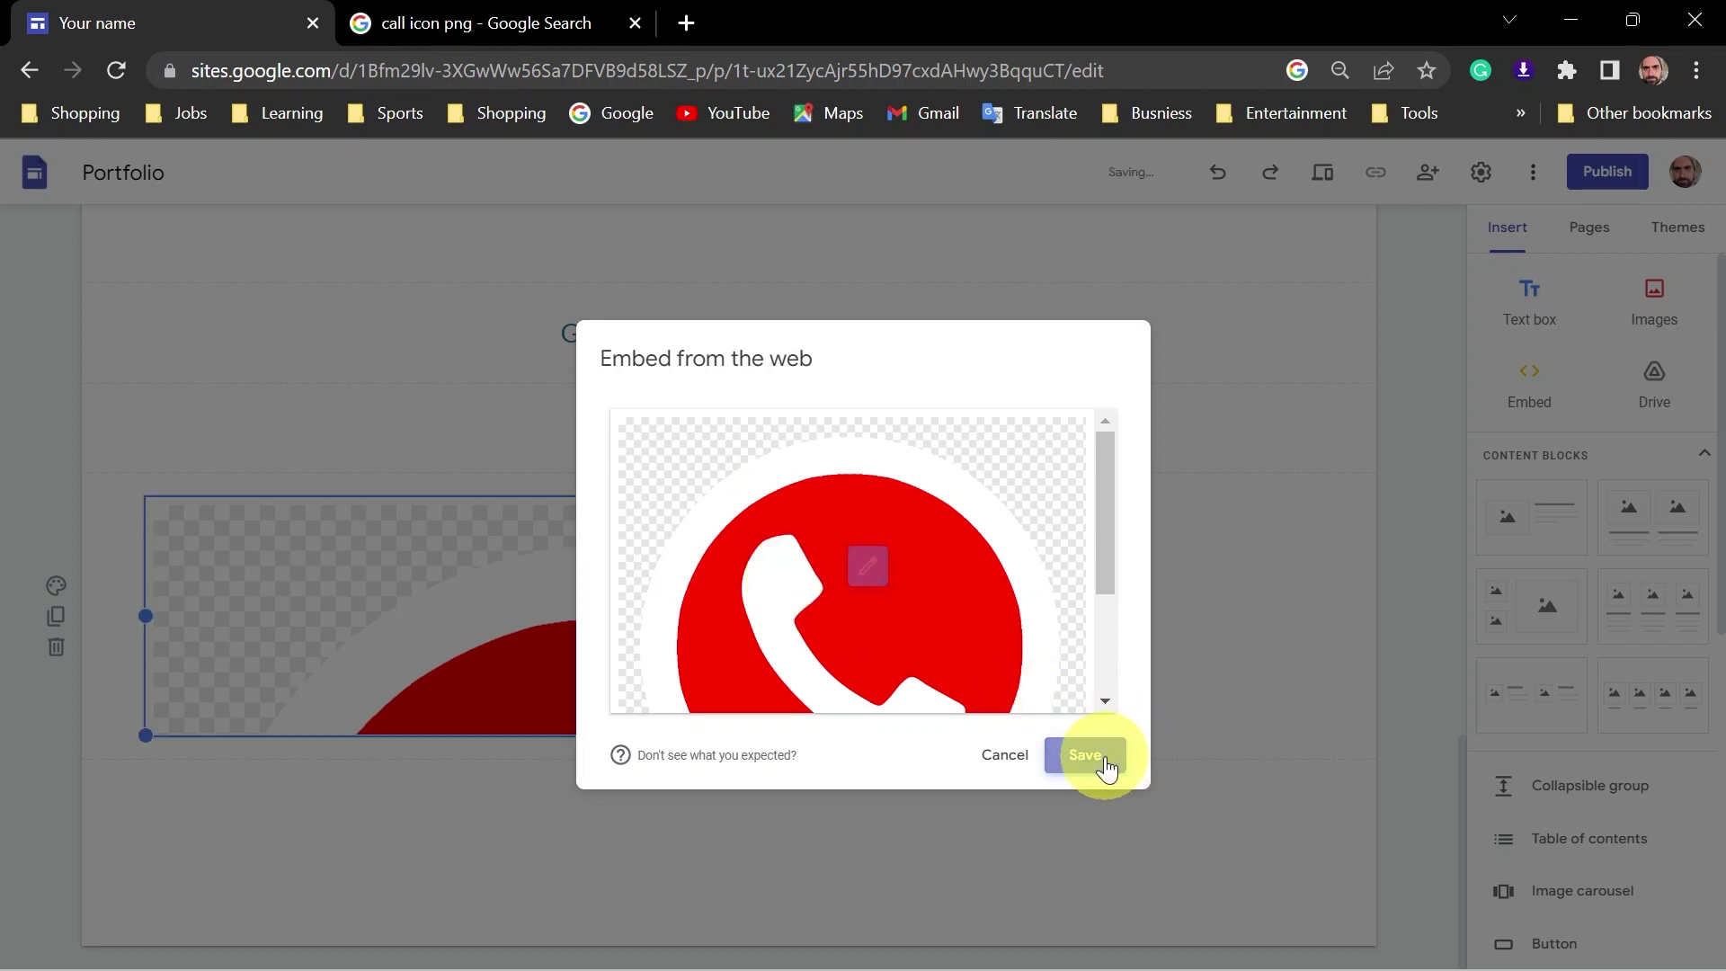
{"action": "mouse_move", "coordinate": [673, 966]}
{"action": "left_mouse_down"}
{"action": "mouse_move", "coordinate": [310, 735]}
{"action": "mouse_move", "coordinate": [219, 655]}
{"action": "mouse_move", "coordinate": [238, 566]}
{"action": "mouse_move", "coordinate": [352, 615]}
{"action": "left_mouse_up"}
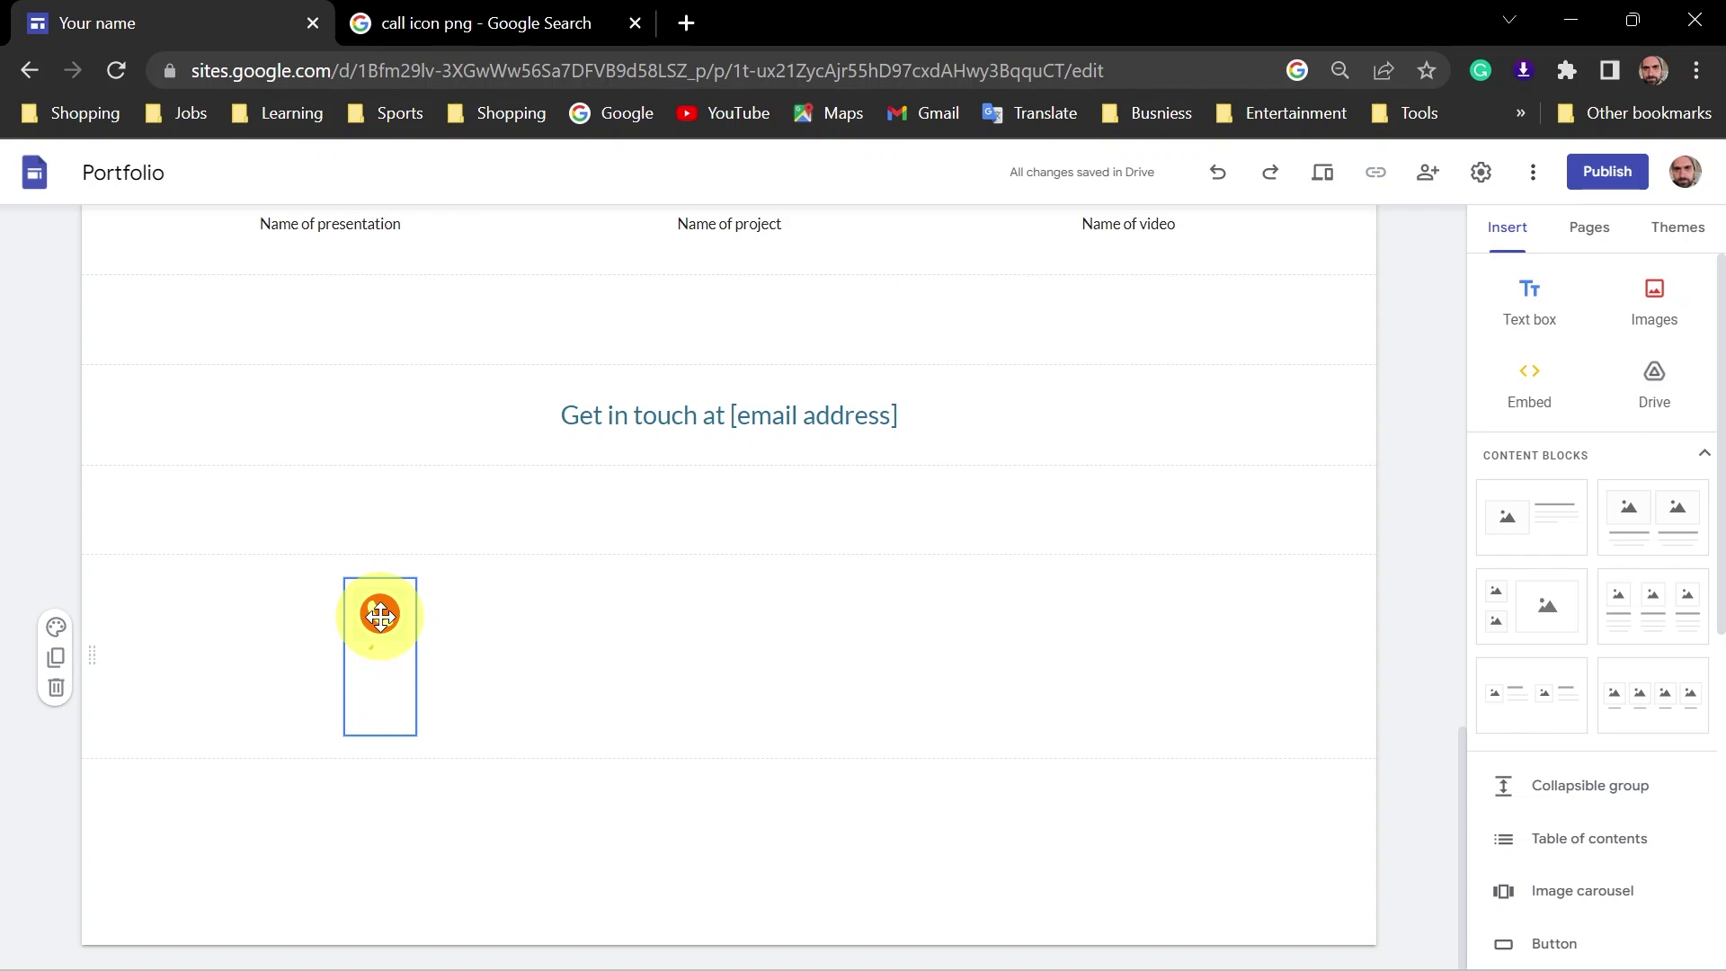
{"action": "left_click", "coordinate": [379, 615]}
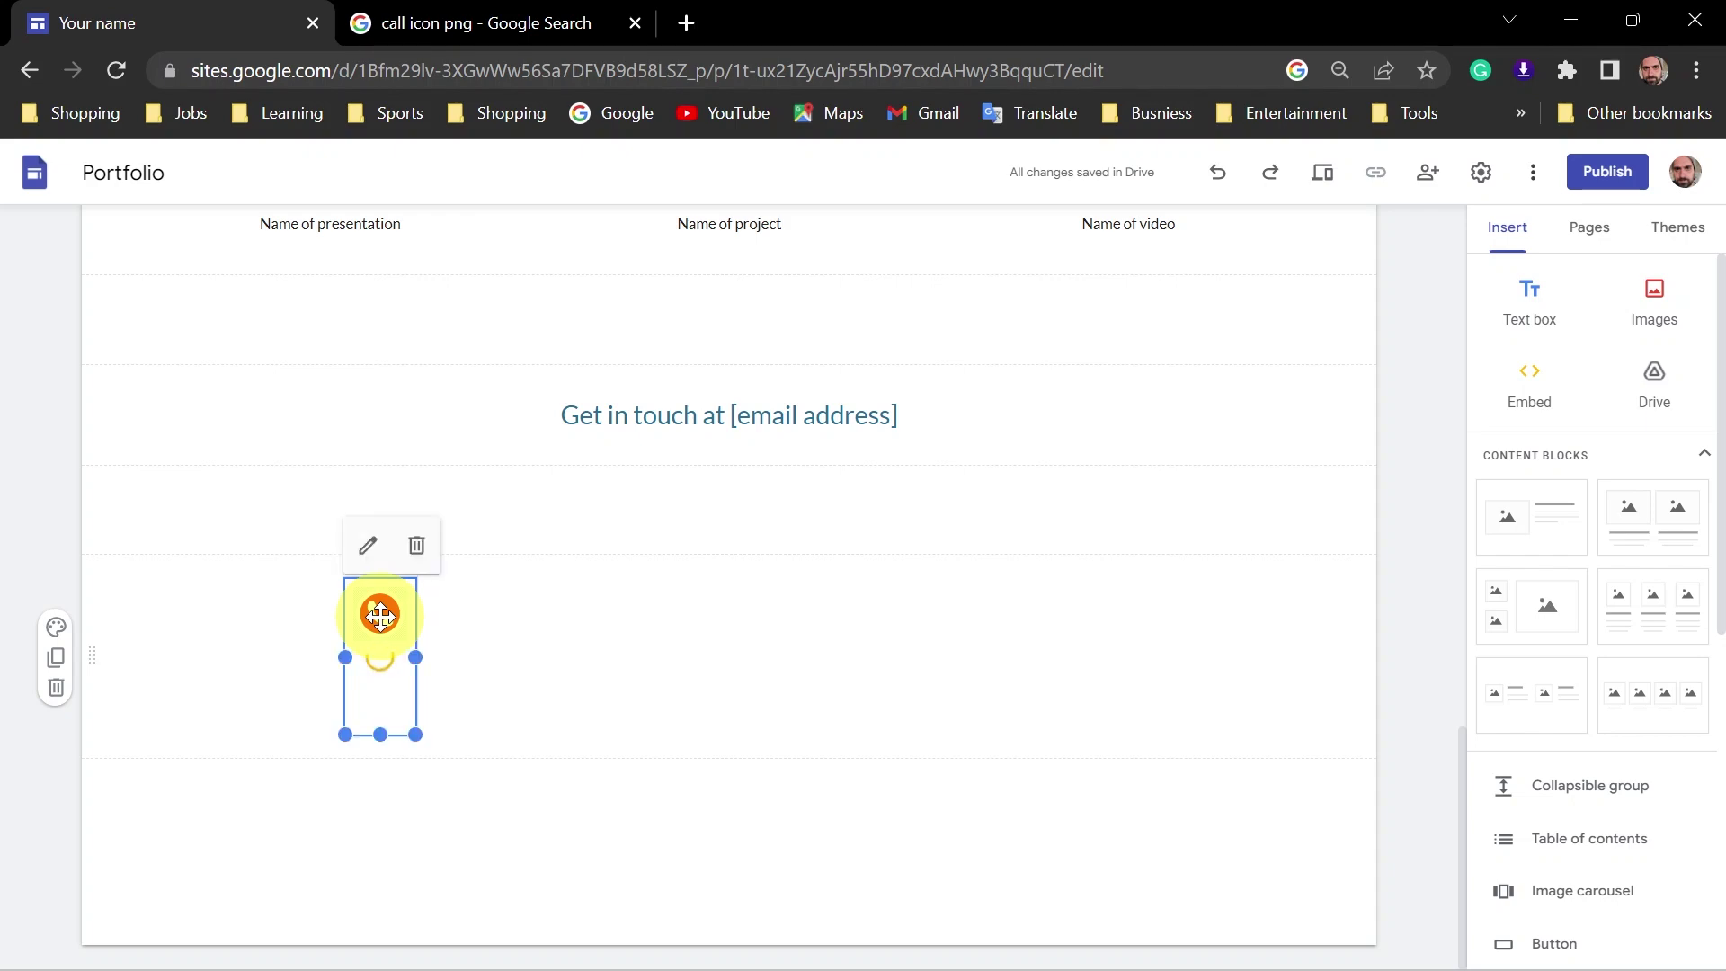
{"action": "left_click", "coordinate": [371, 545]}
{"action": "left_click", "coordinate": [288, 654]}
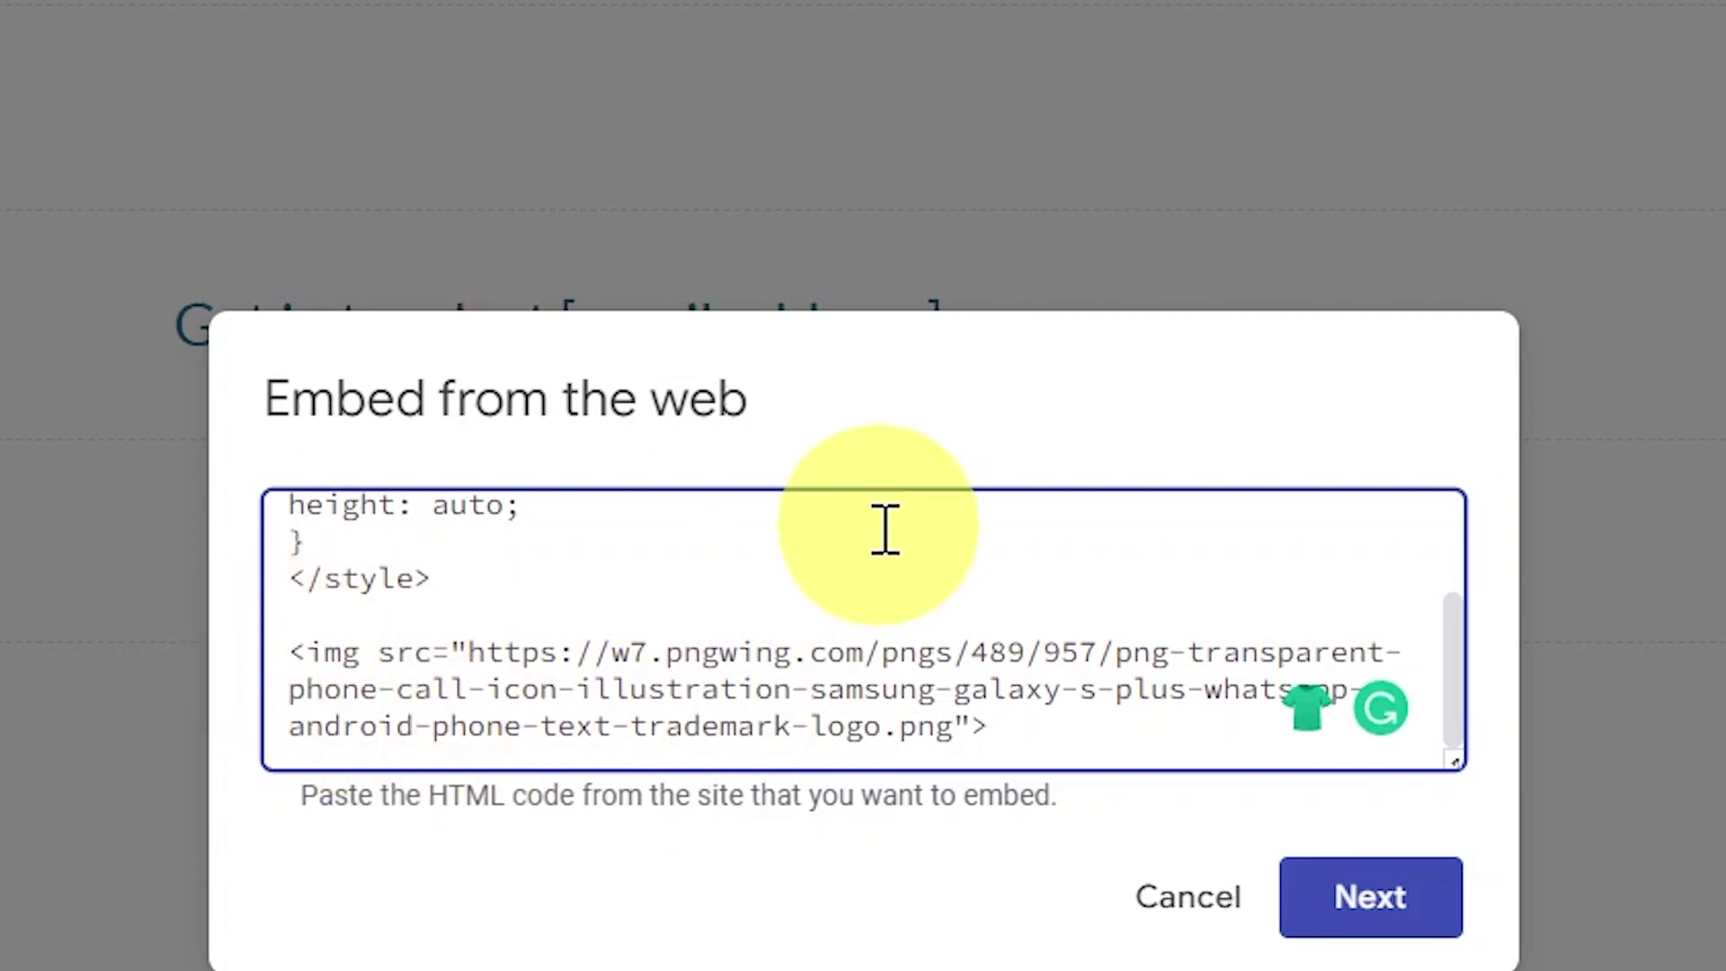
{"action": "type", "text": "<a "}
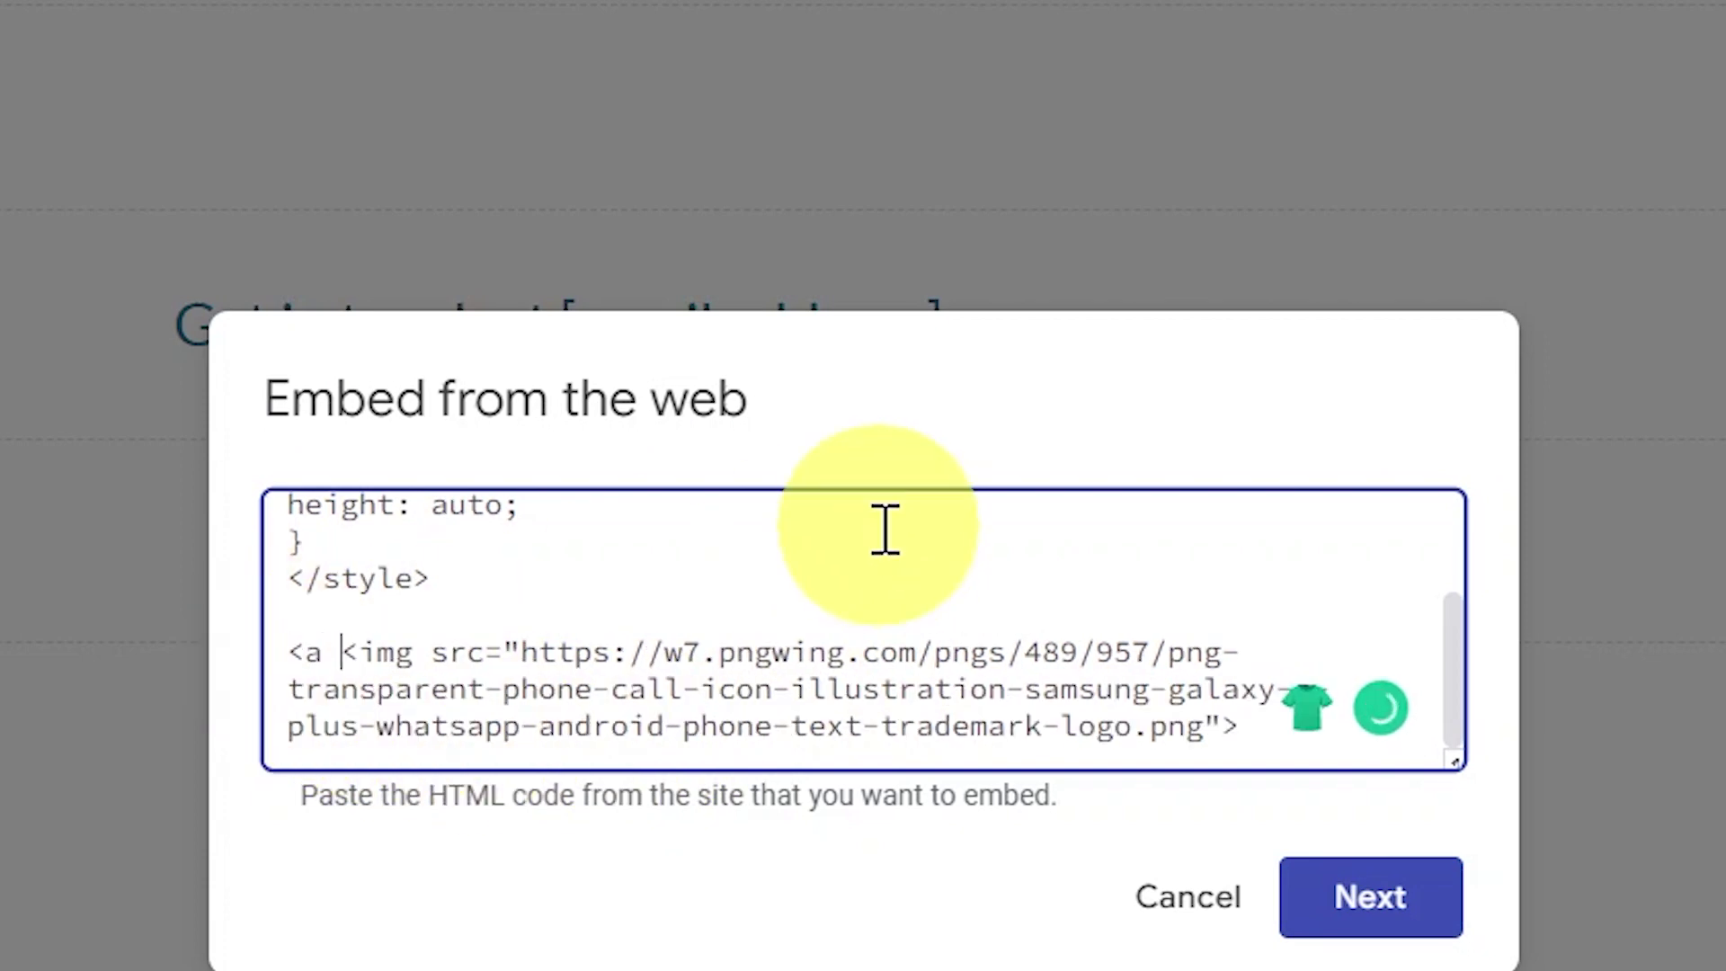
{"action": "type", "text": "hr"}
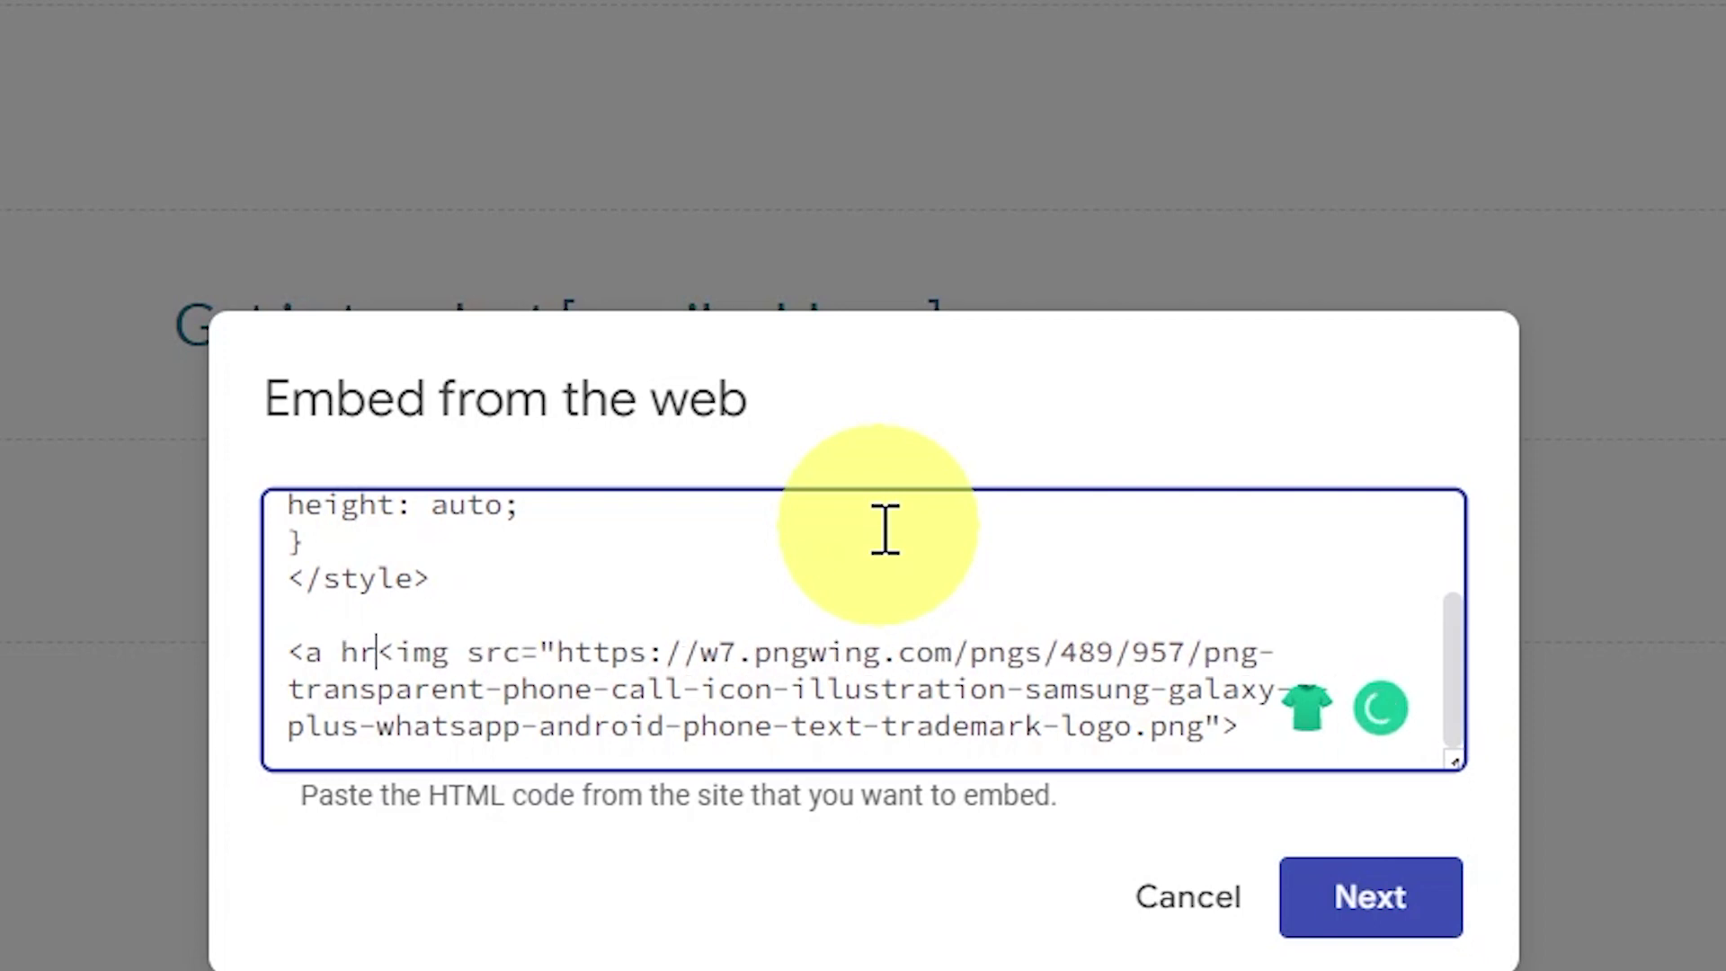
{"action": "type", "text": "ef="}
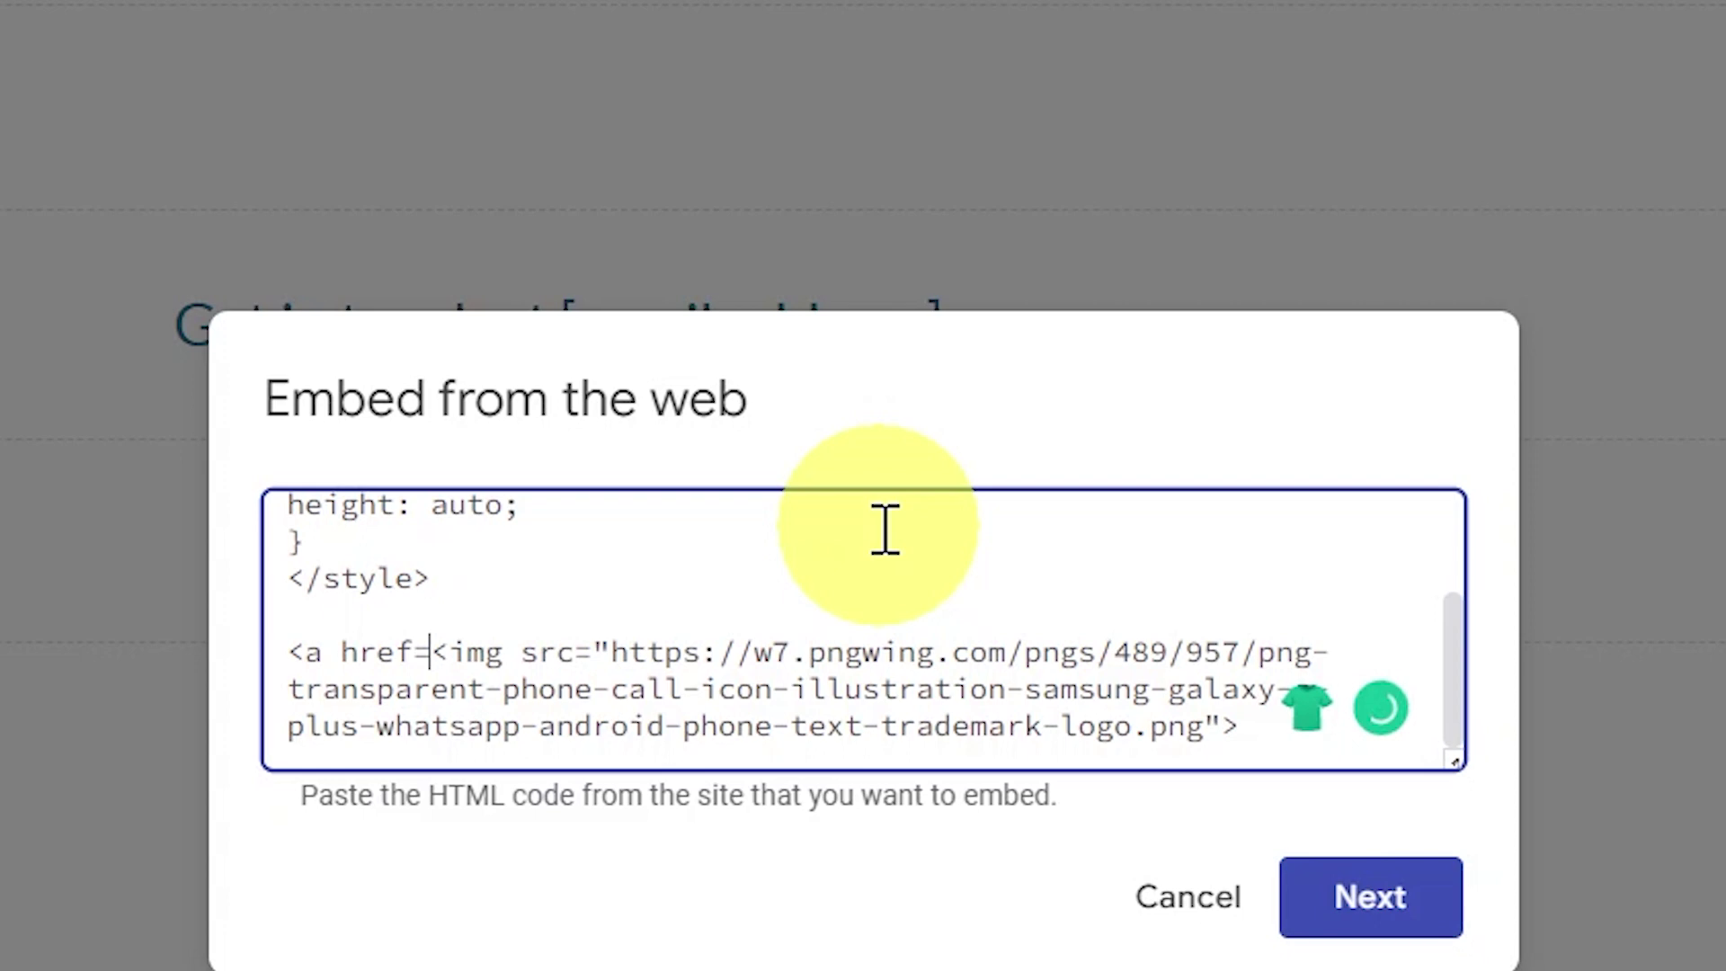
{"action": "type", "text": "\"tel"}
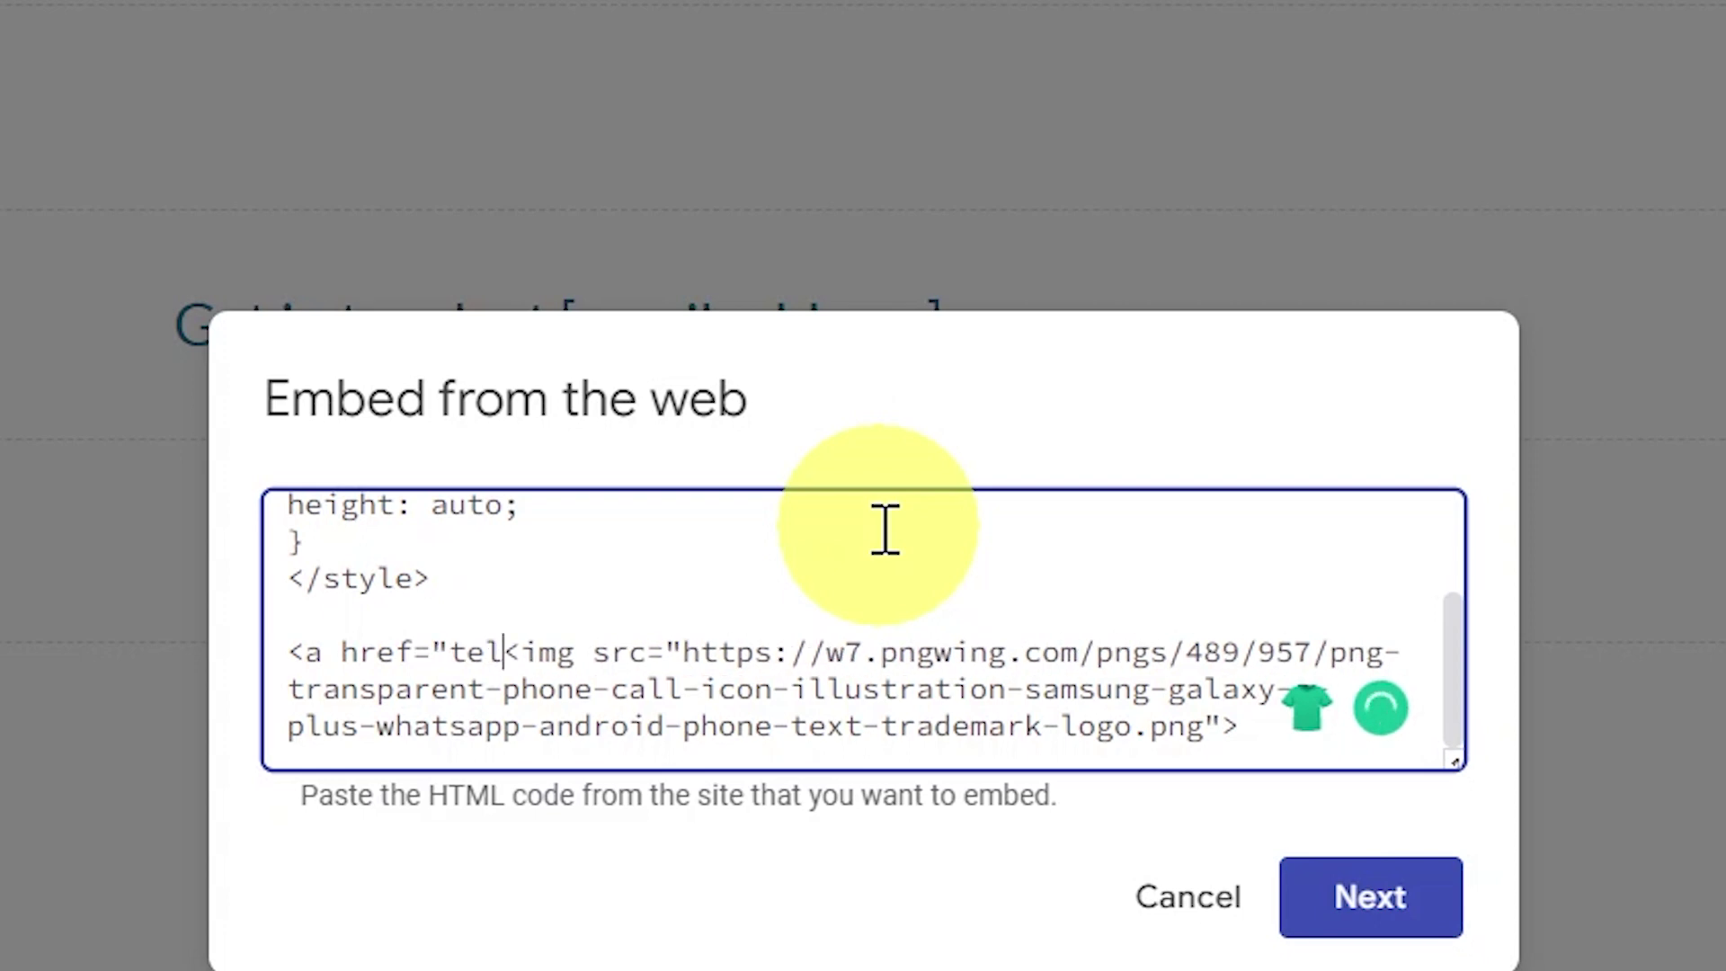
{"action": "type", "text": ":"}
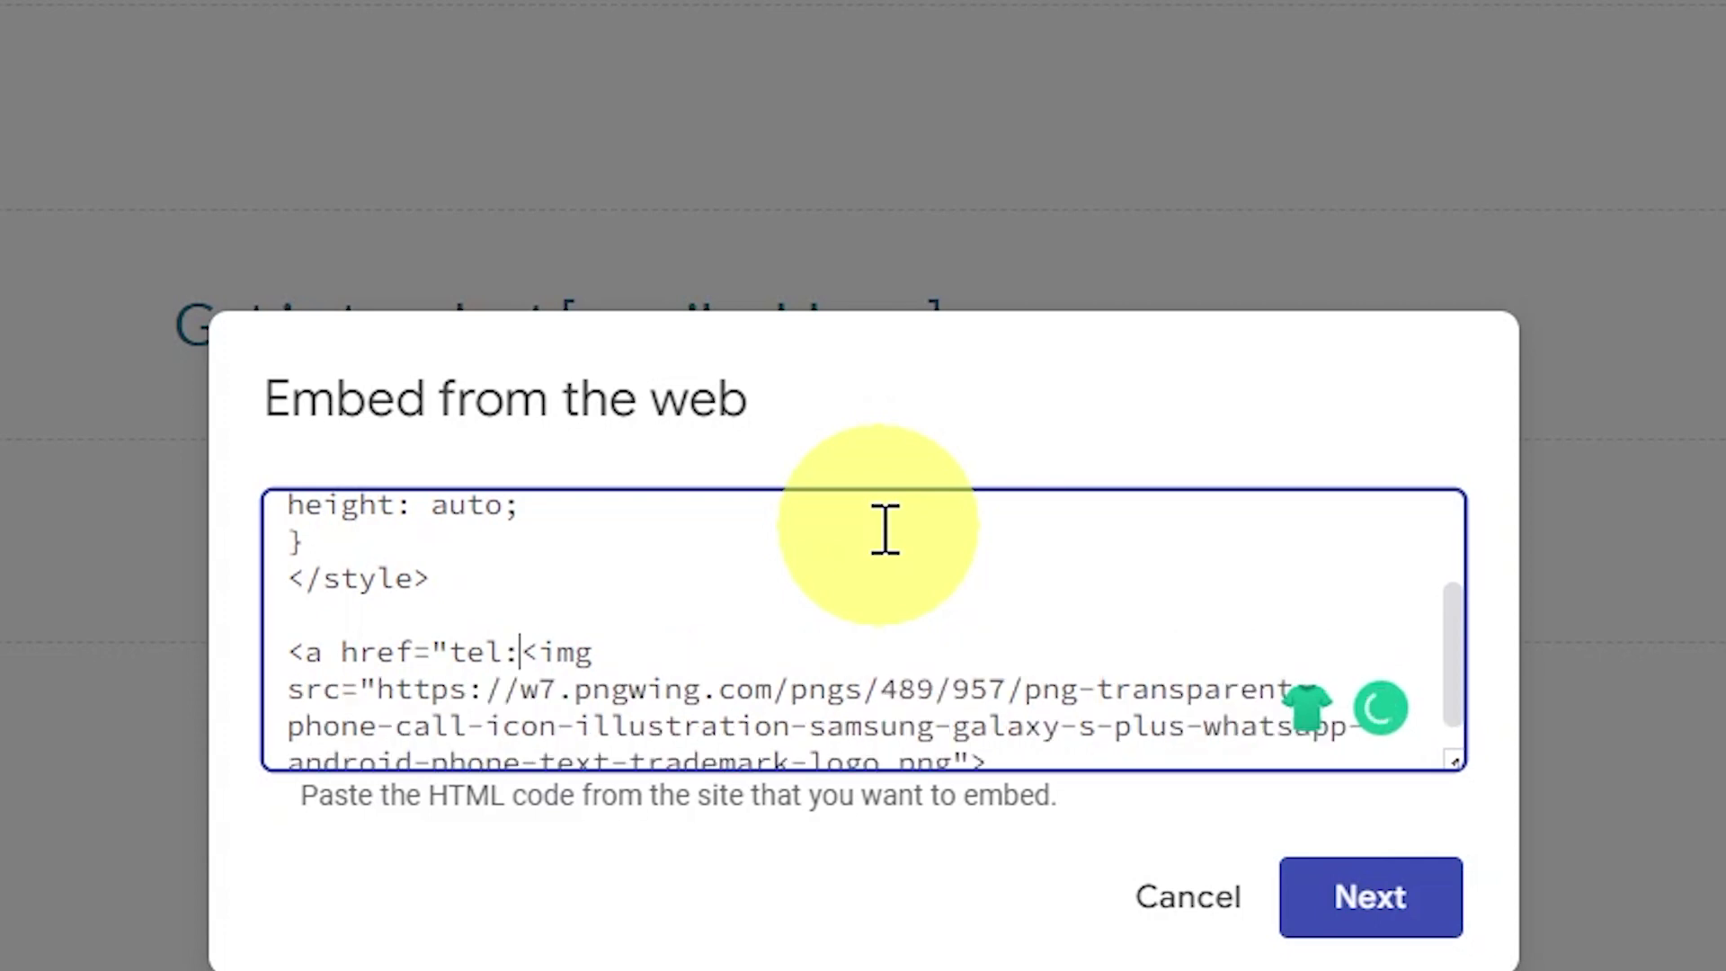
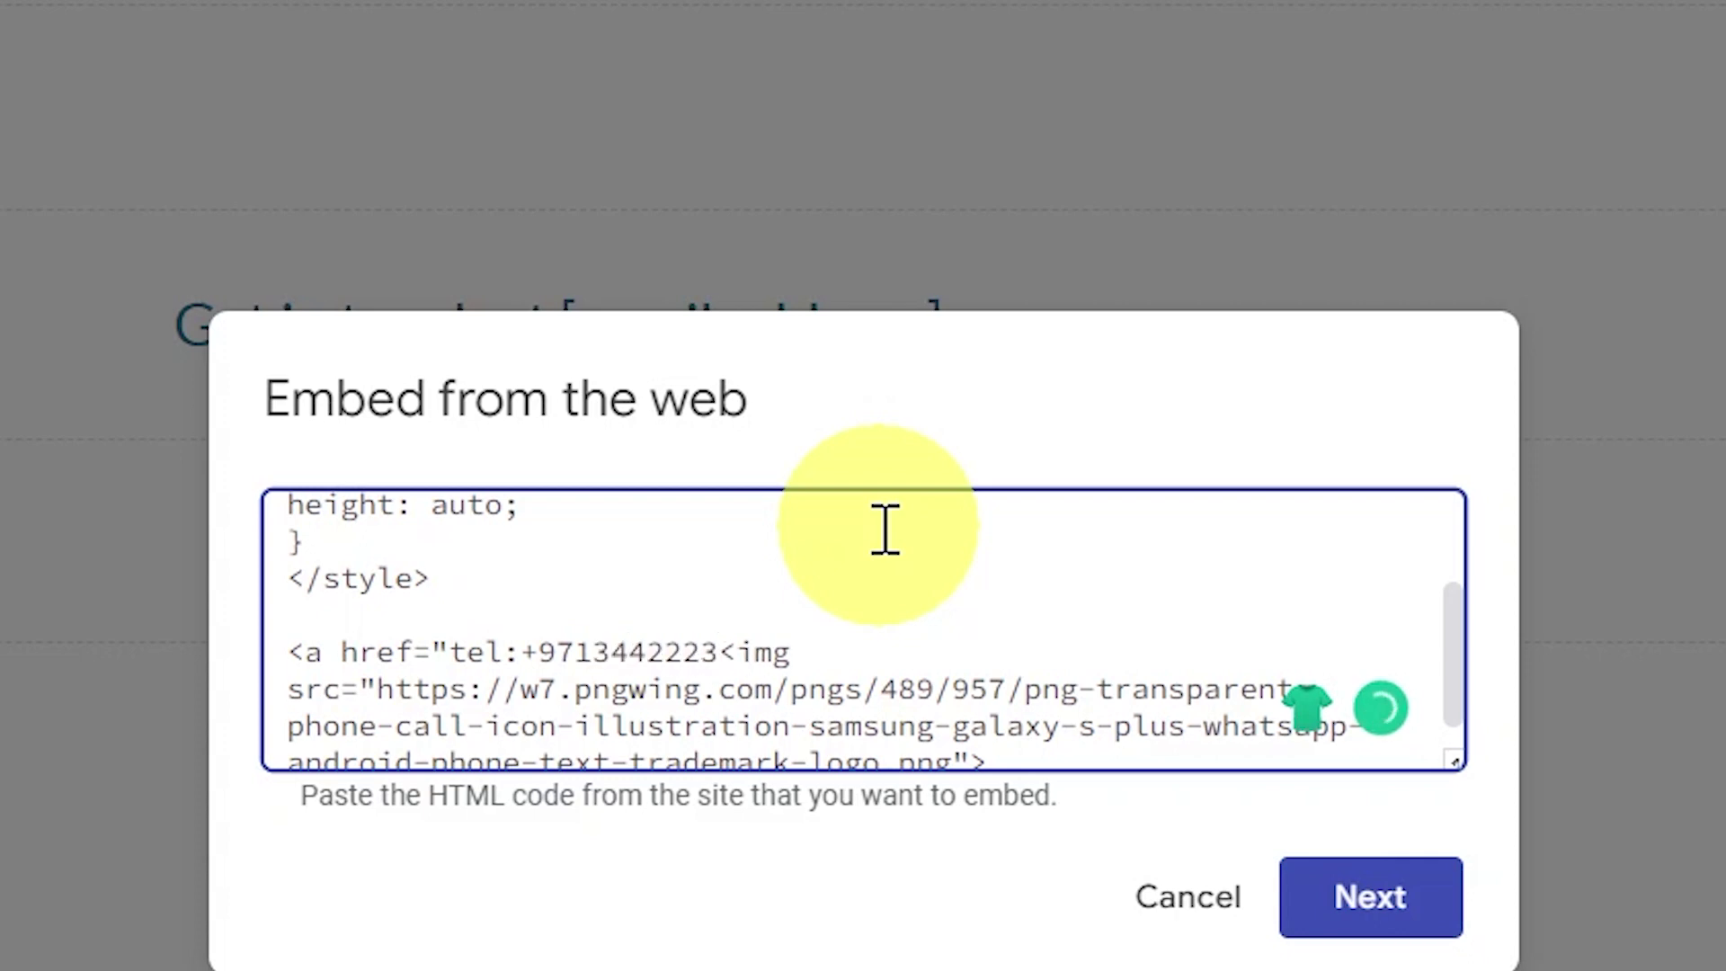
{"action": "type", "text": "\""}
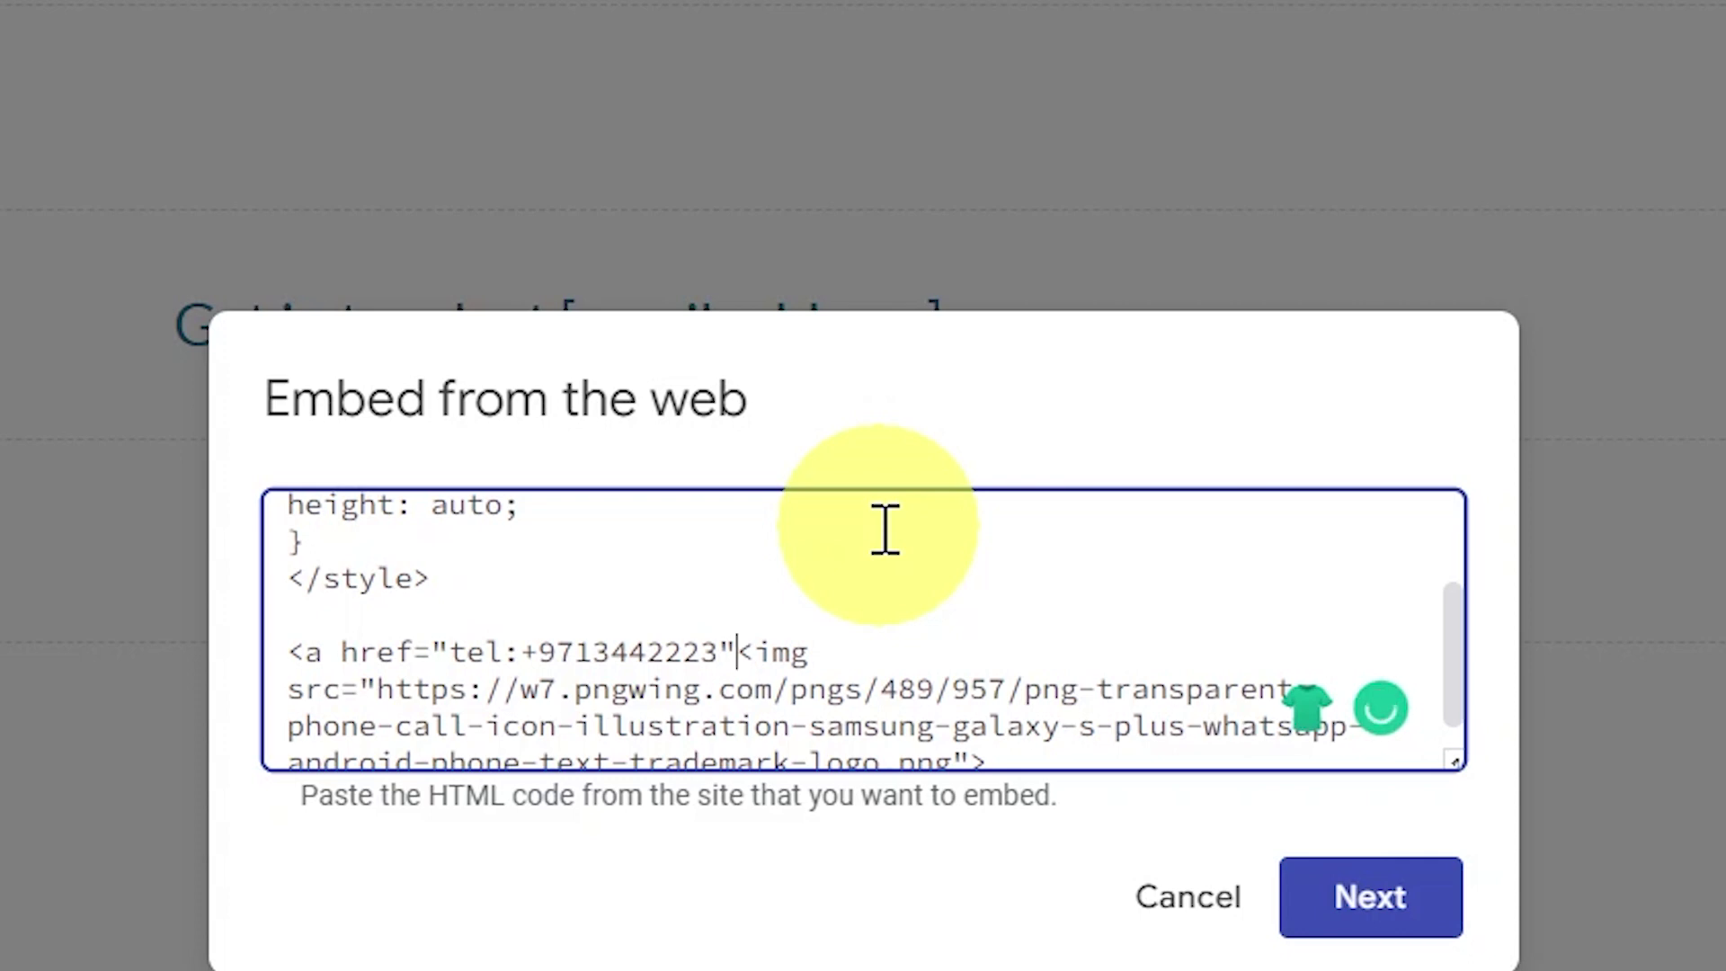
{"action": "key", "text": "Down"}
{"action": "key", "text": "Down"}
{"action": "key", "text": "Down"}
{"action": "key", "text": "End"}
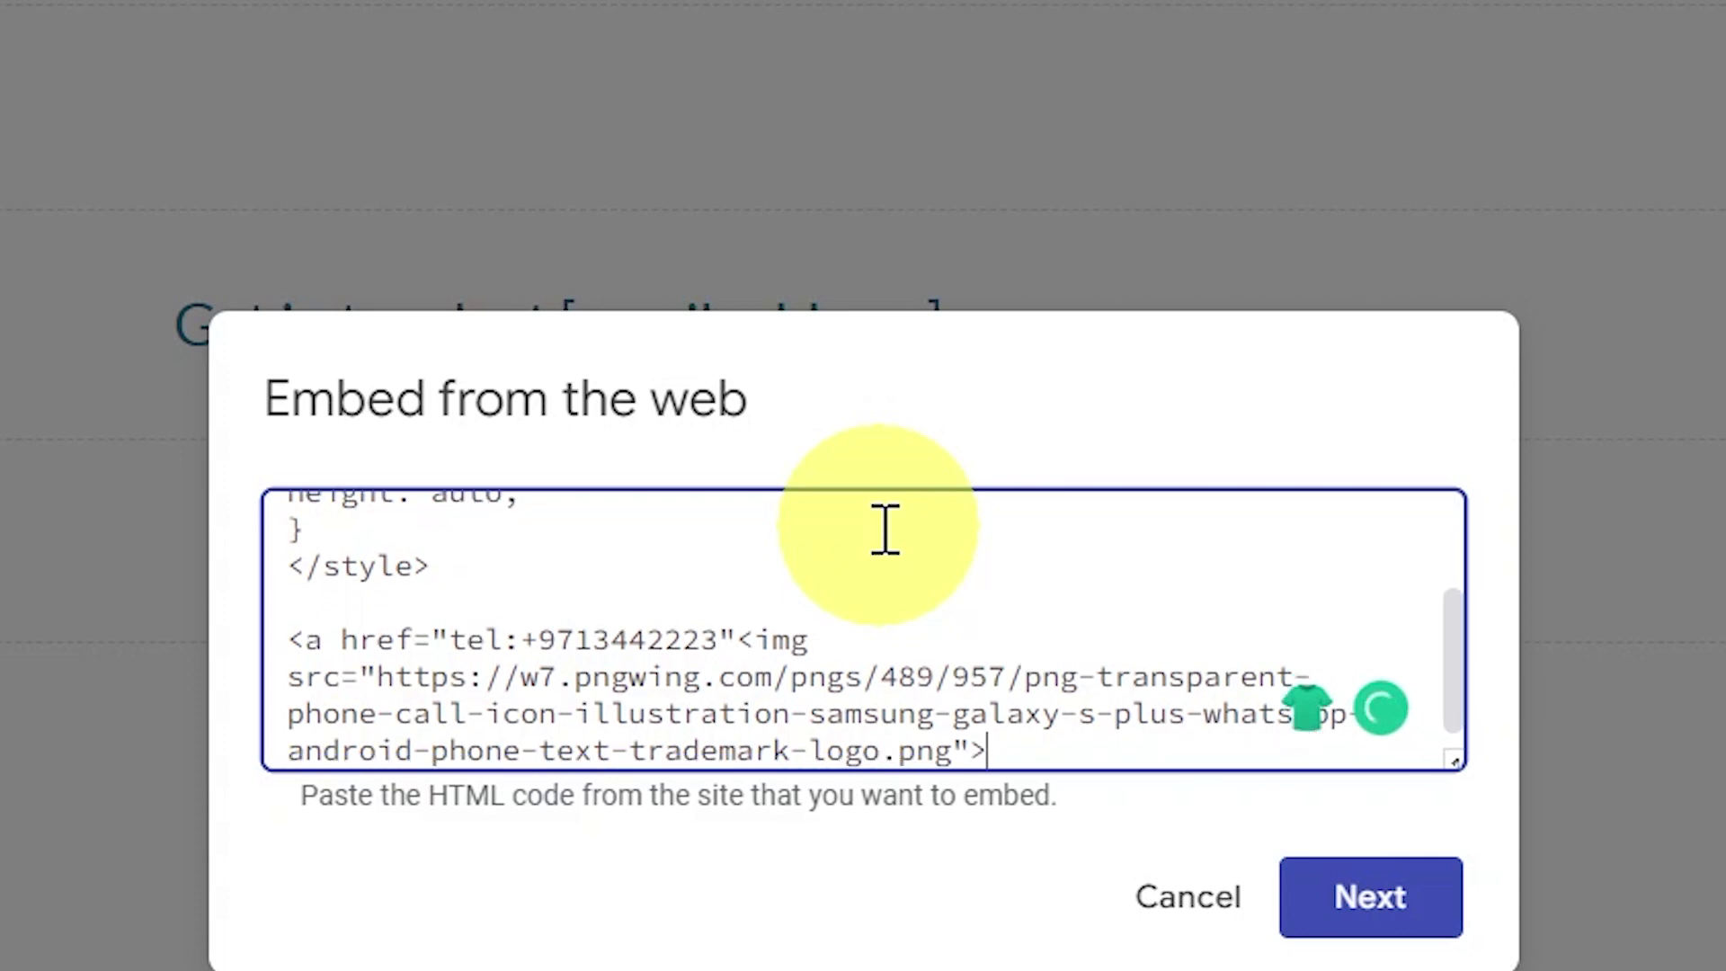
{"action": "type", "text": "<"}
{"action": "type", "text": "/a"}
{"action": "type", "text": ">"}
{"action": "left_click", "coordinate": [1069, 665]}
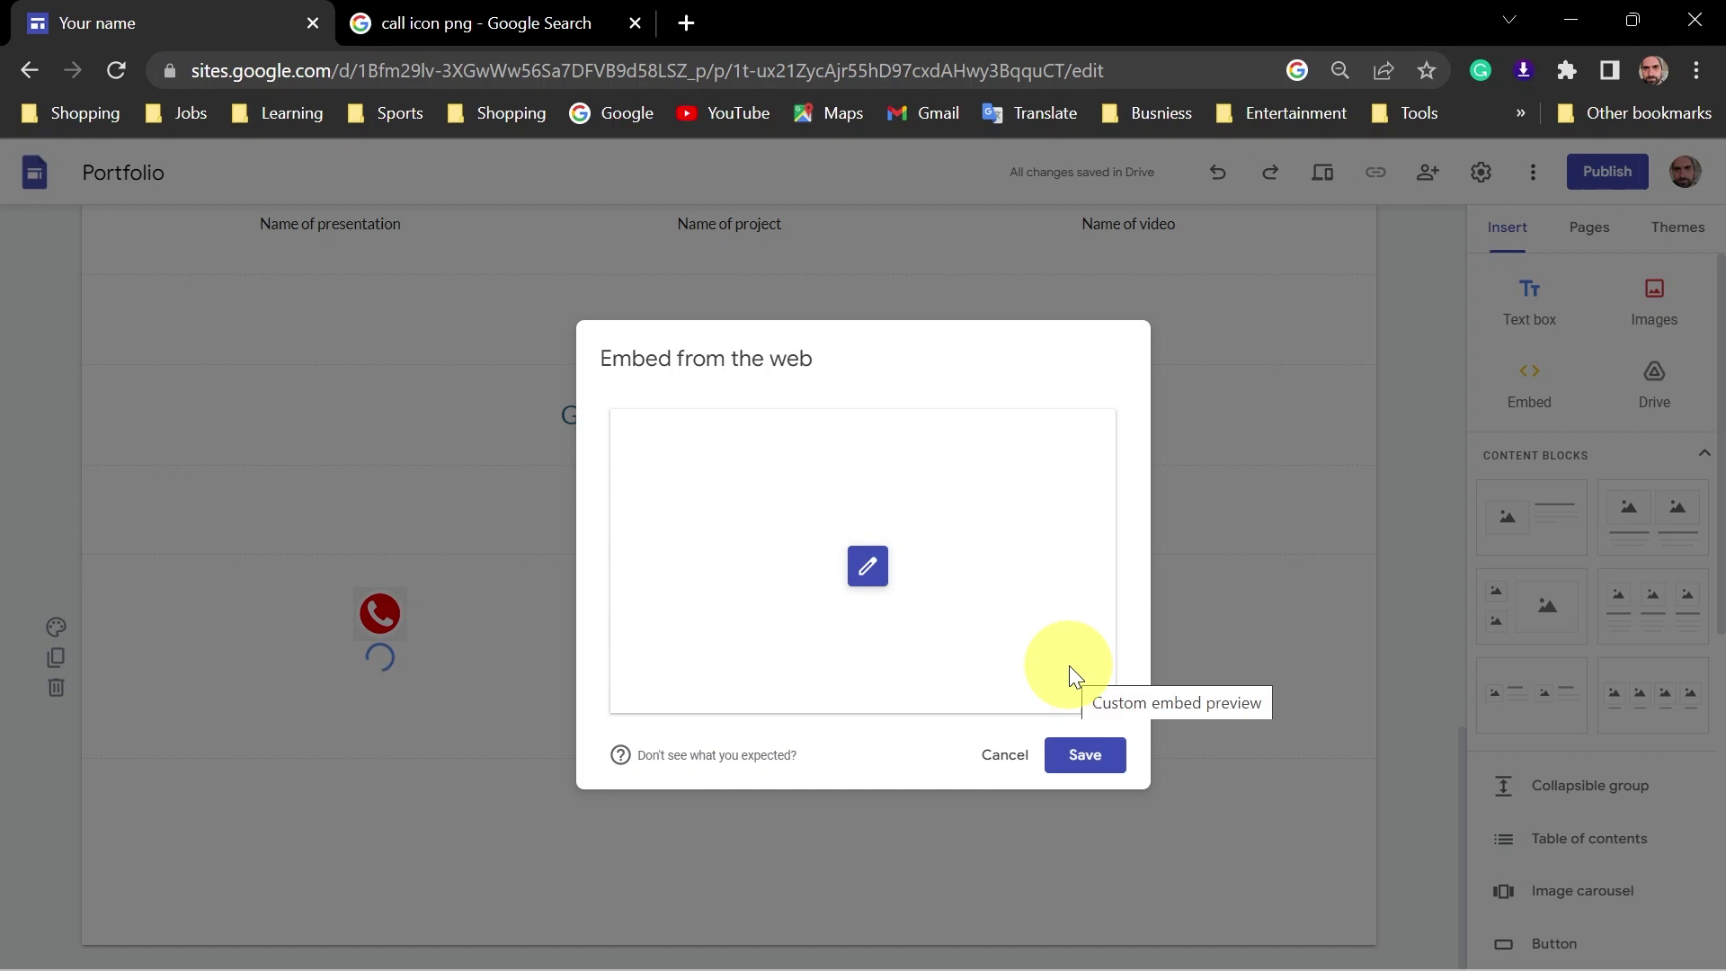
{"action": "left_click", "coordinate": [1098, 779]}
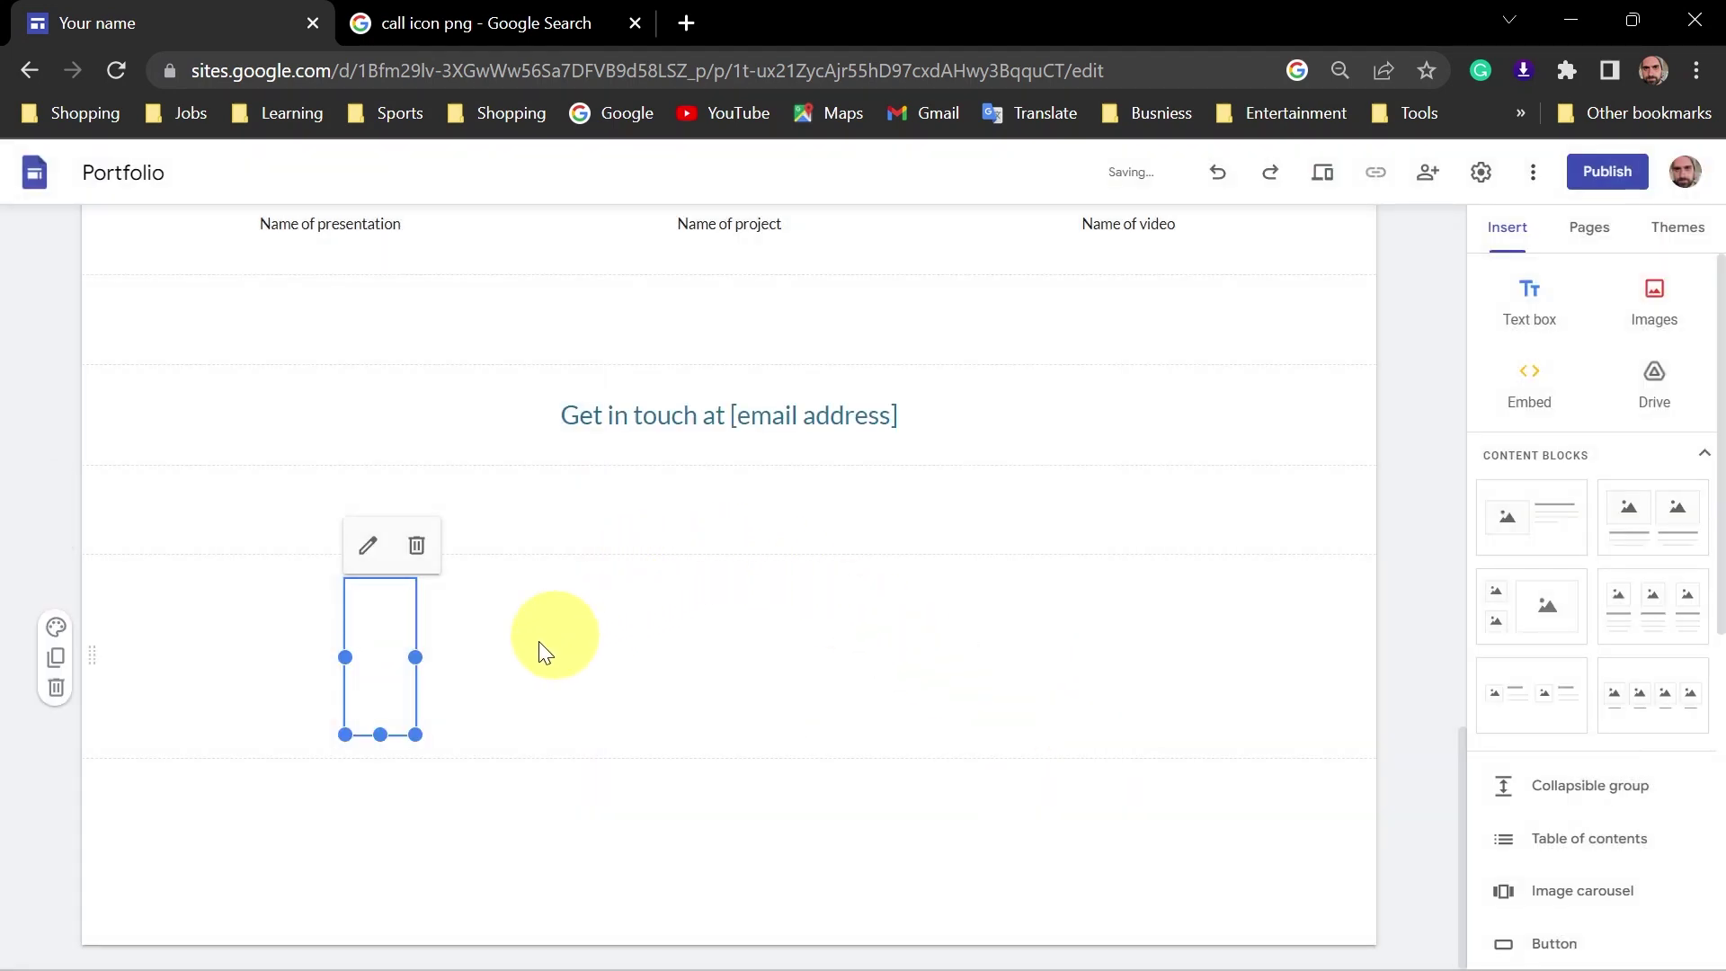
{"action": "left_click", "coordinate": [367, 546]}
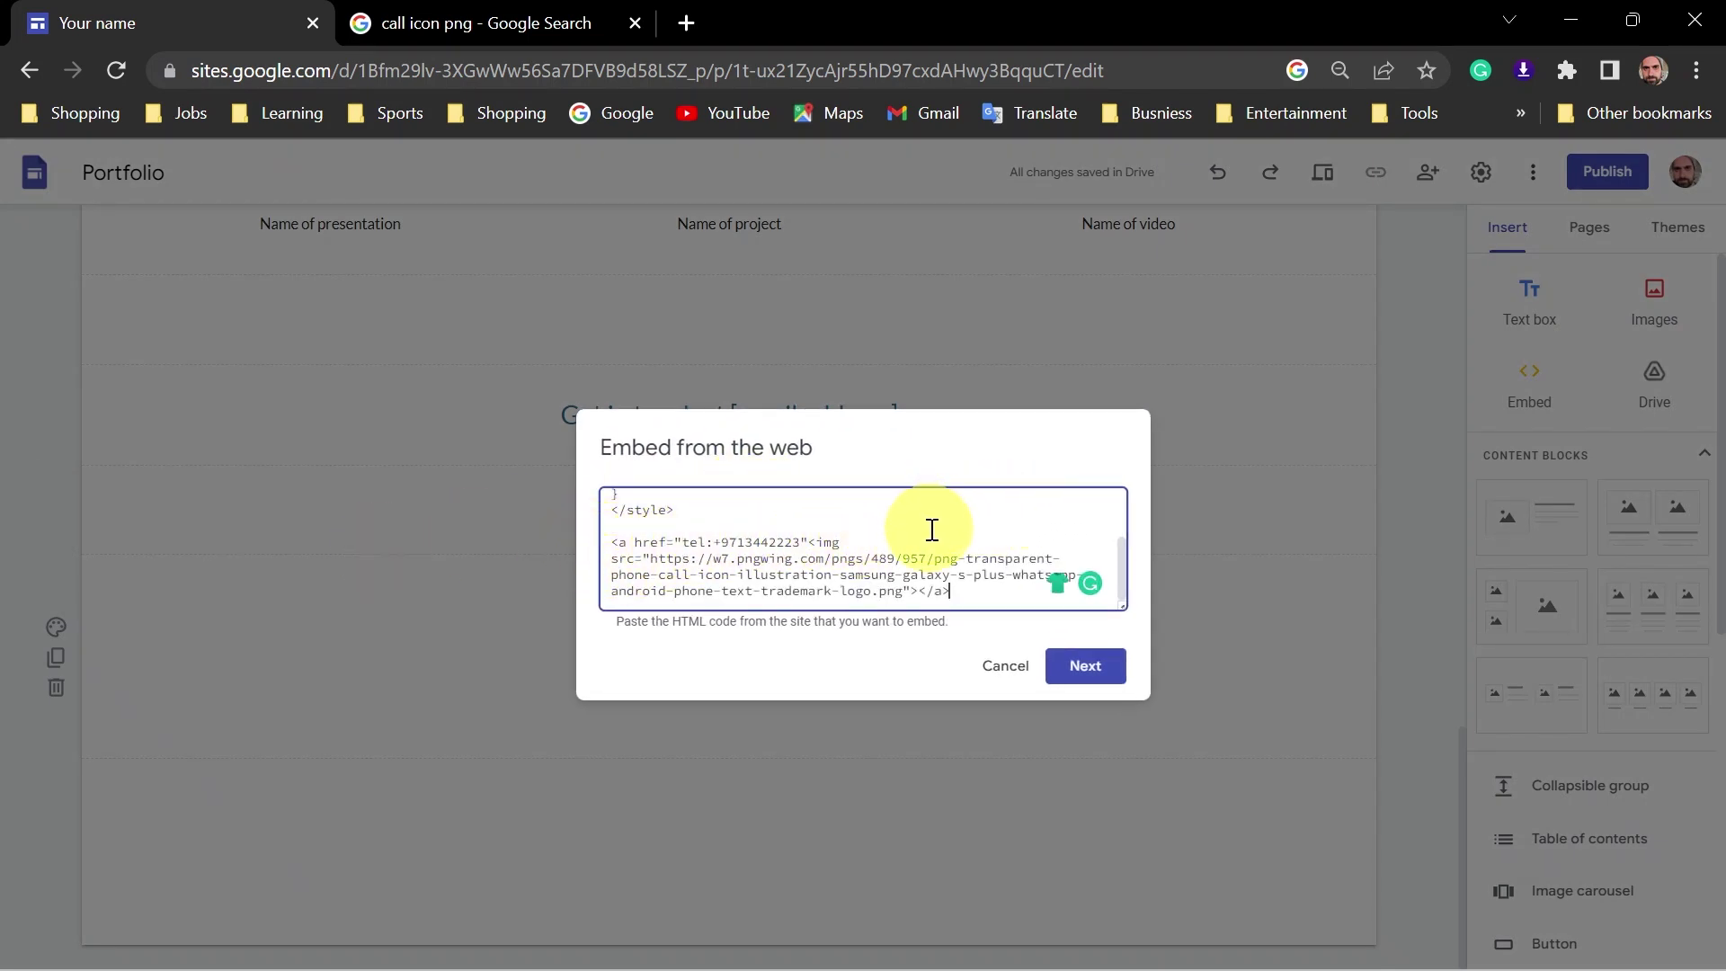
{"action": "left_click", "coordinate": [807, 541]}
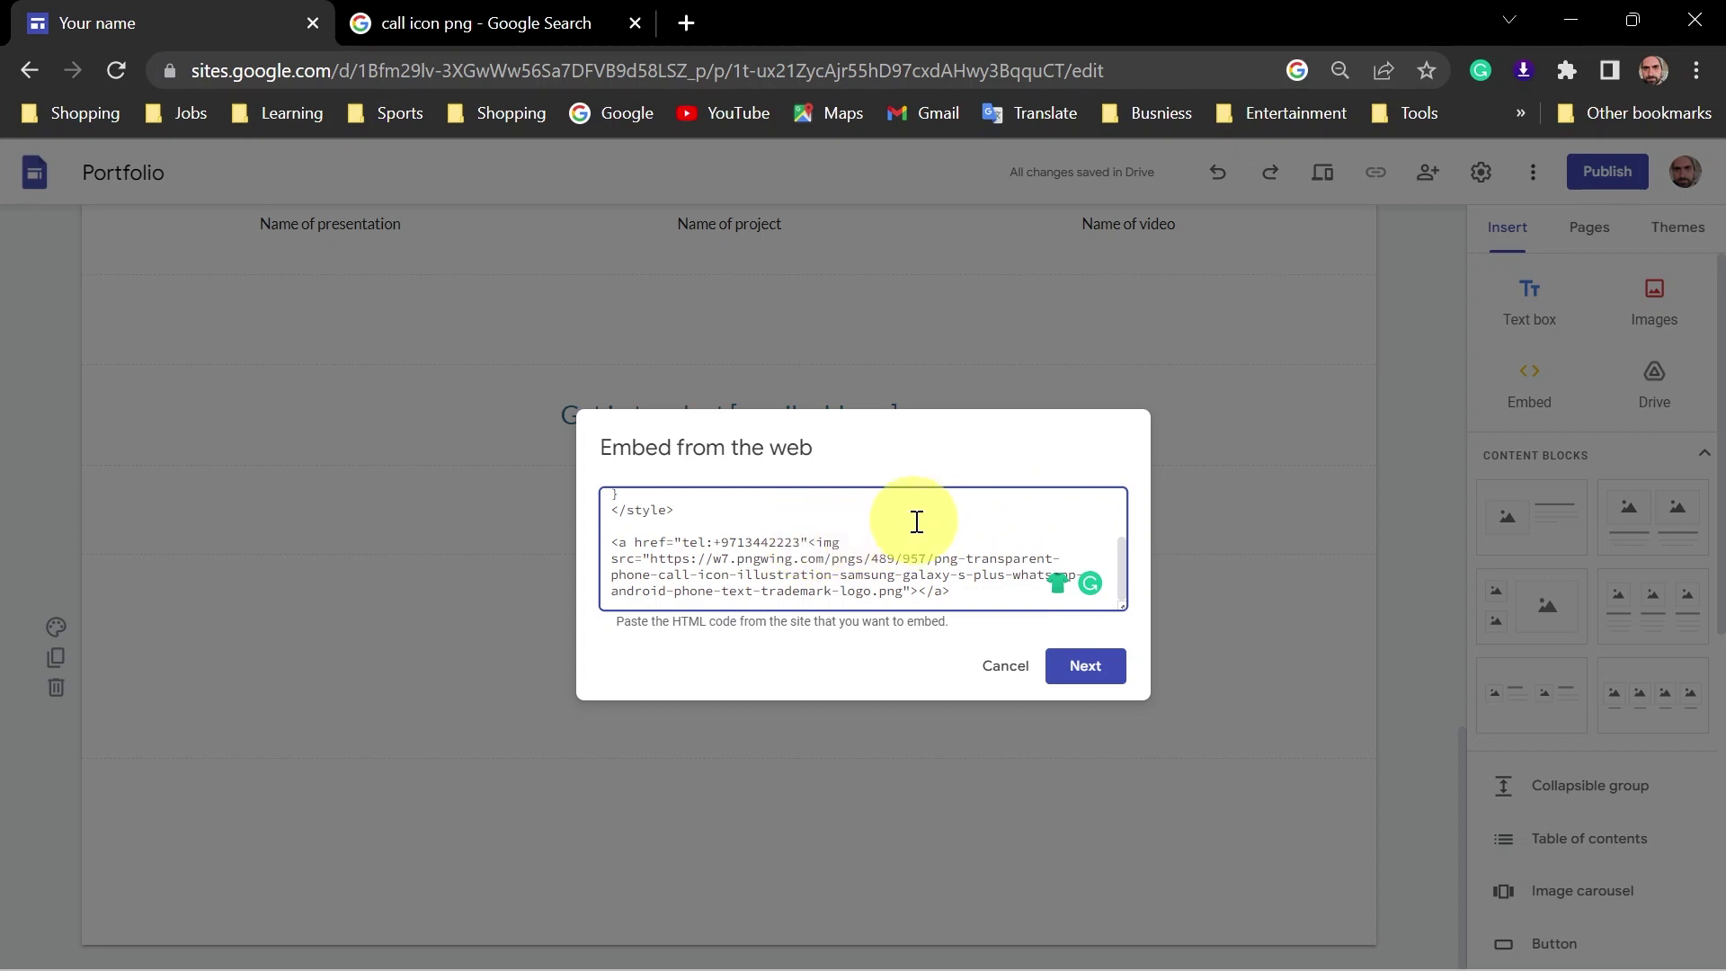
{"action": "type", "text": ">"}
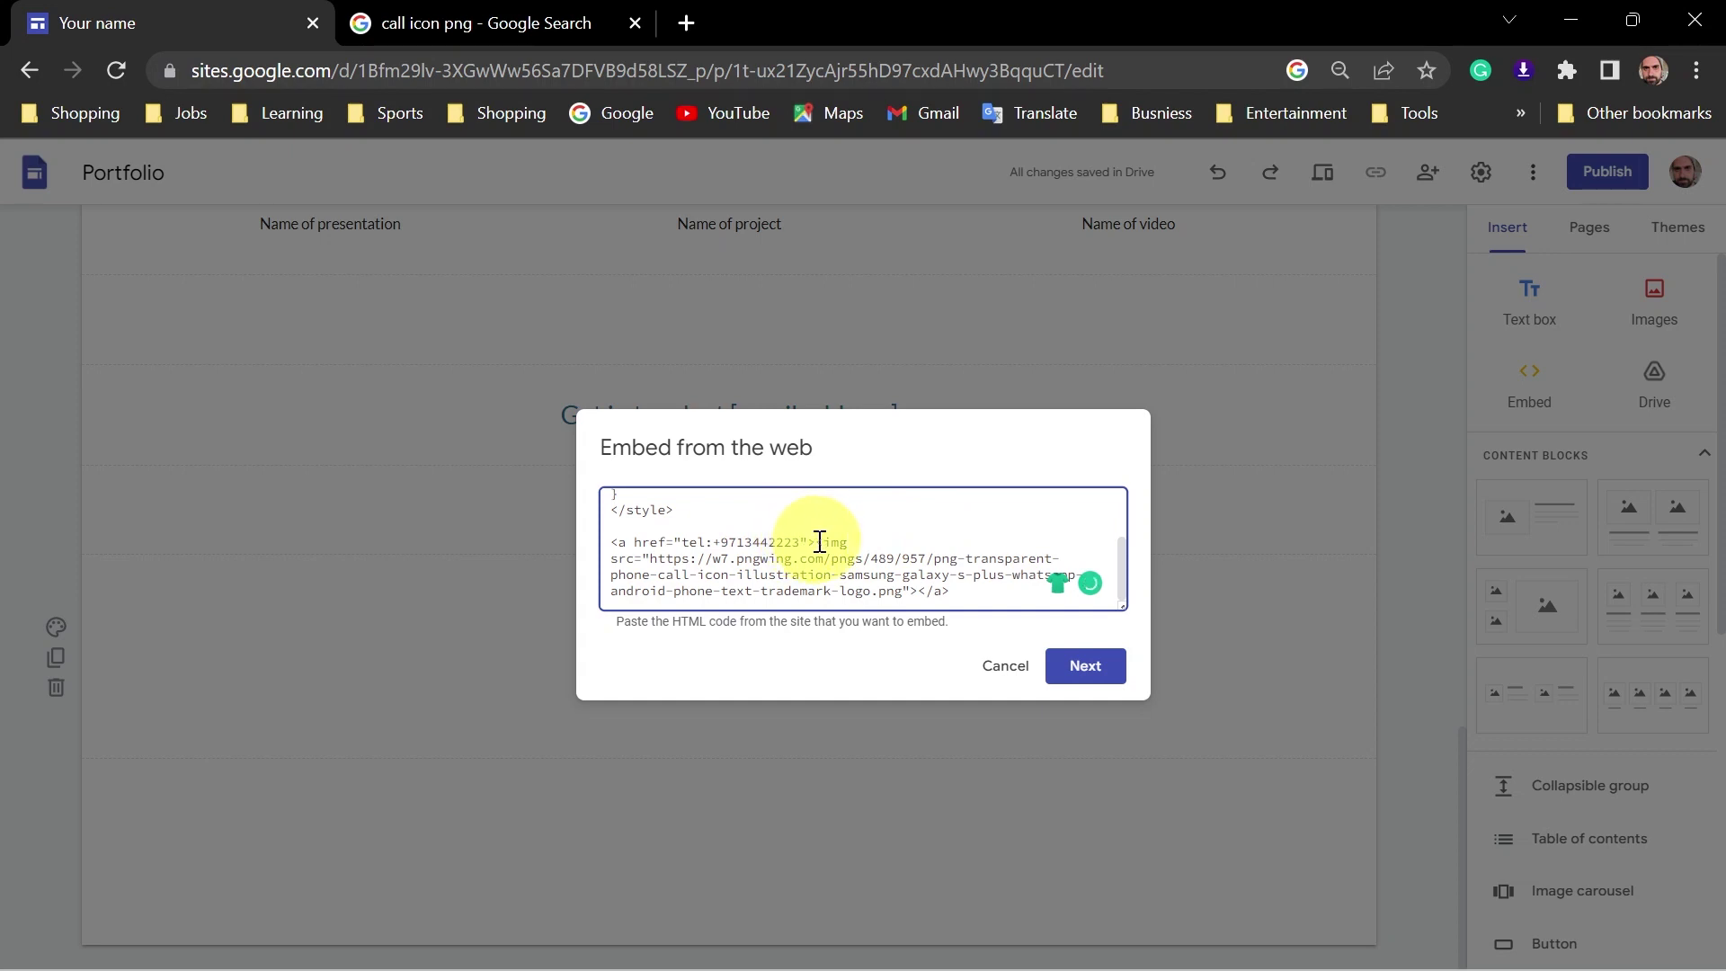
{"action": "left_click", "coordinate": [1065, 668]}
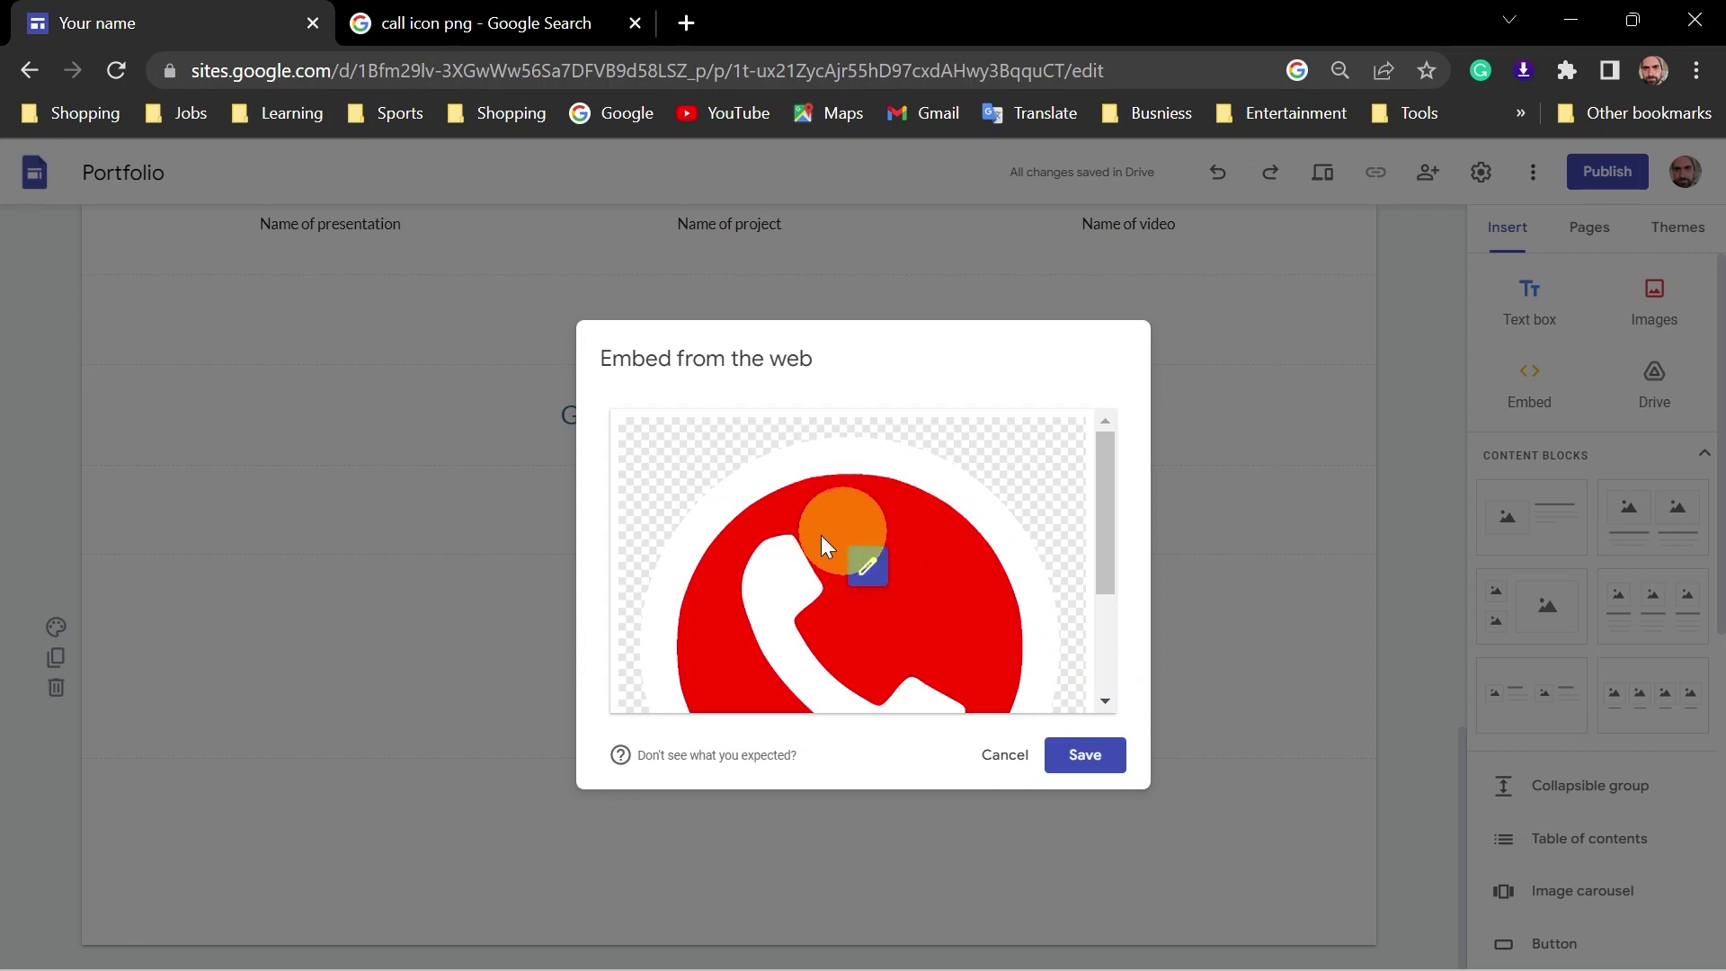
{"action": "left_click", "coordinate": [1079, 753]}
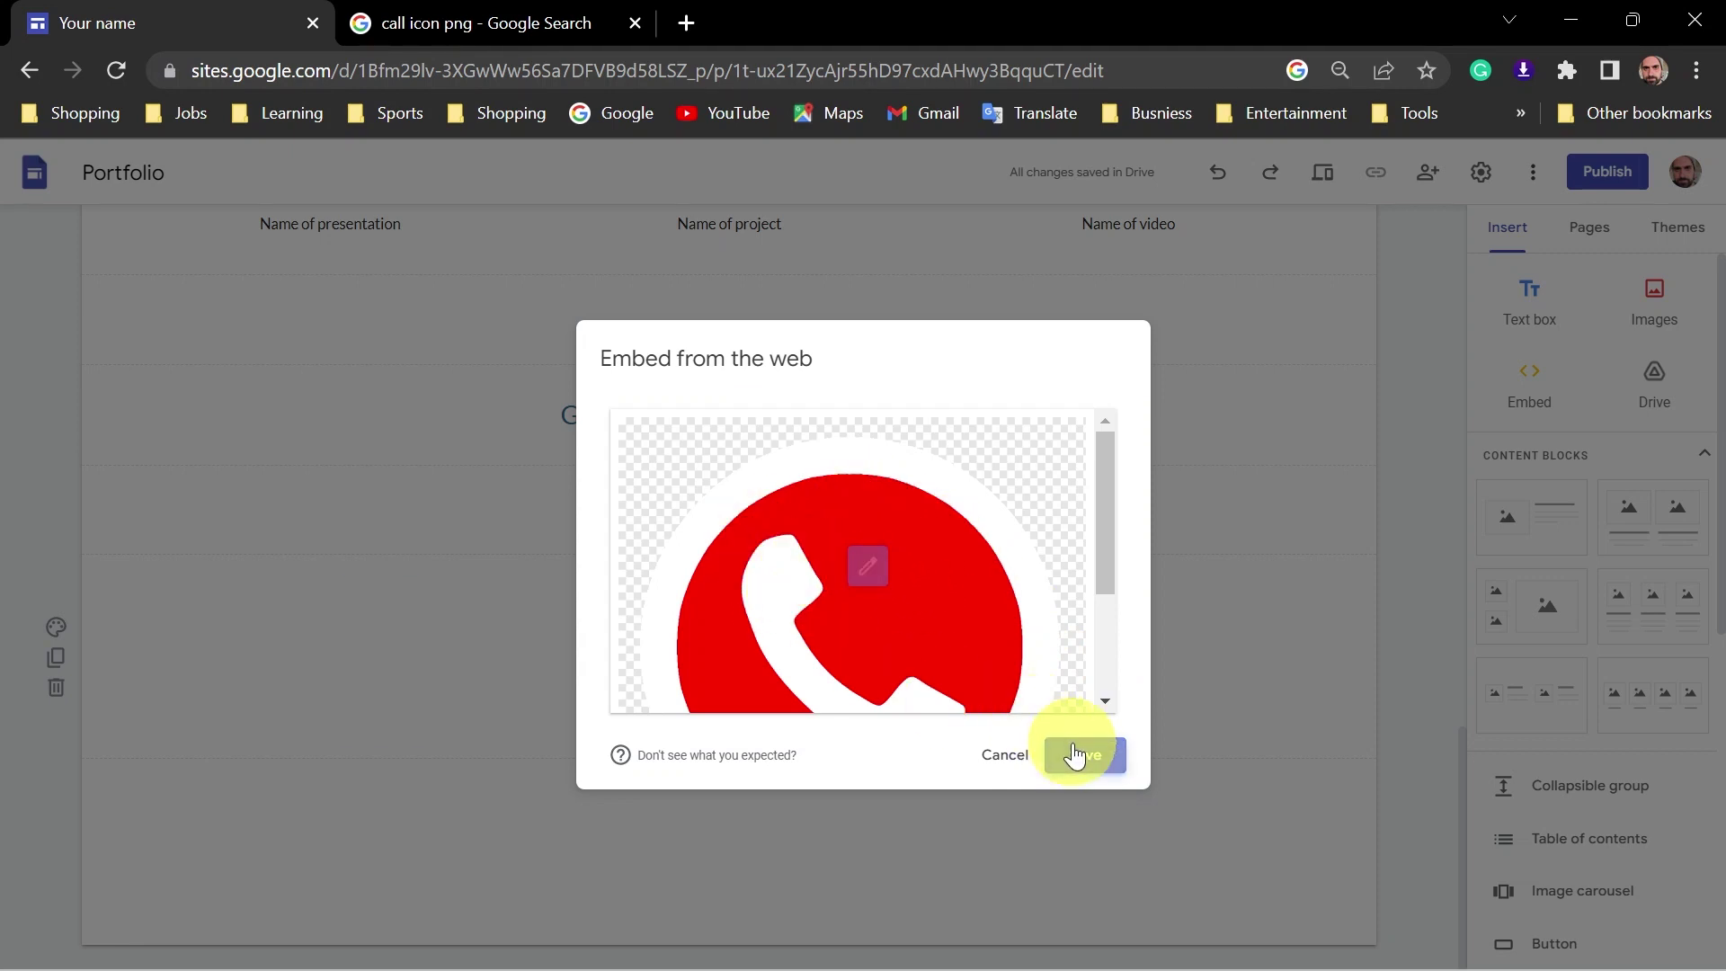
{"action": "left_click", "coordinate": [468, 643]}
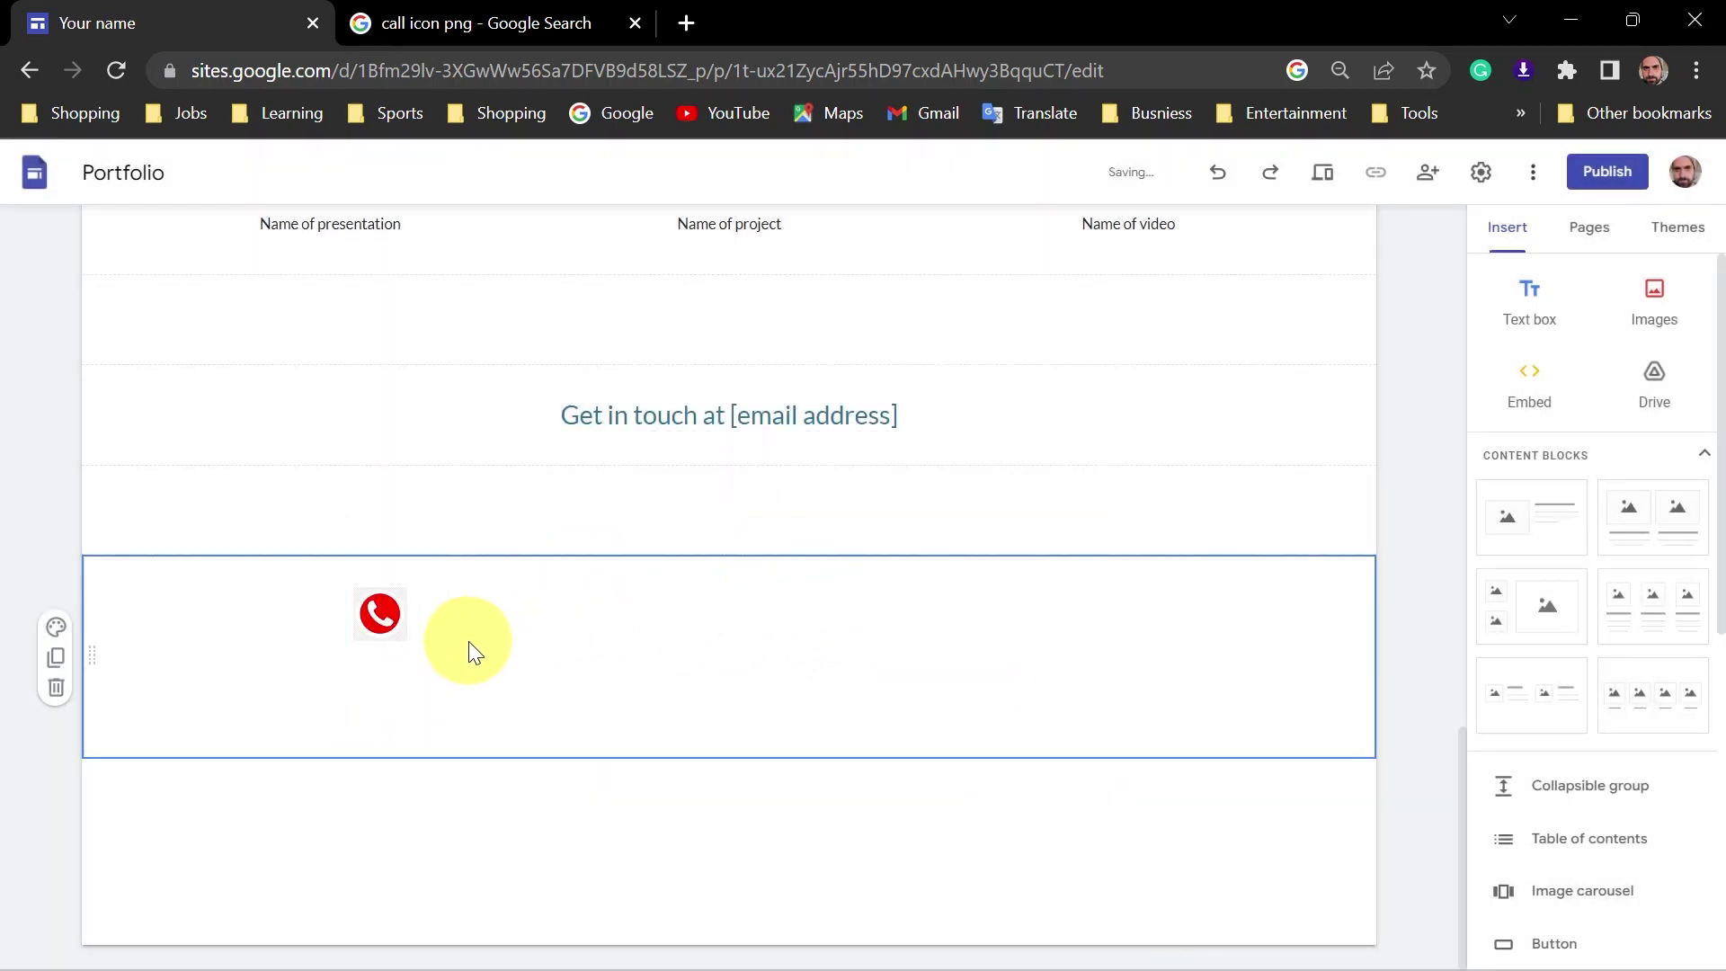
- Preview the site and click the red phone icon in the footer to trigger a call prompt
{"action": "left_click", "coordinate": [1325, 177]}
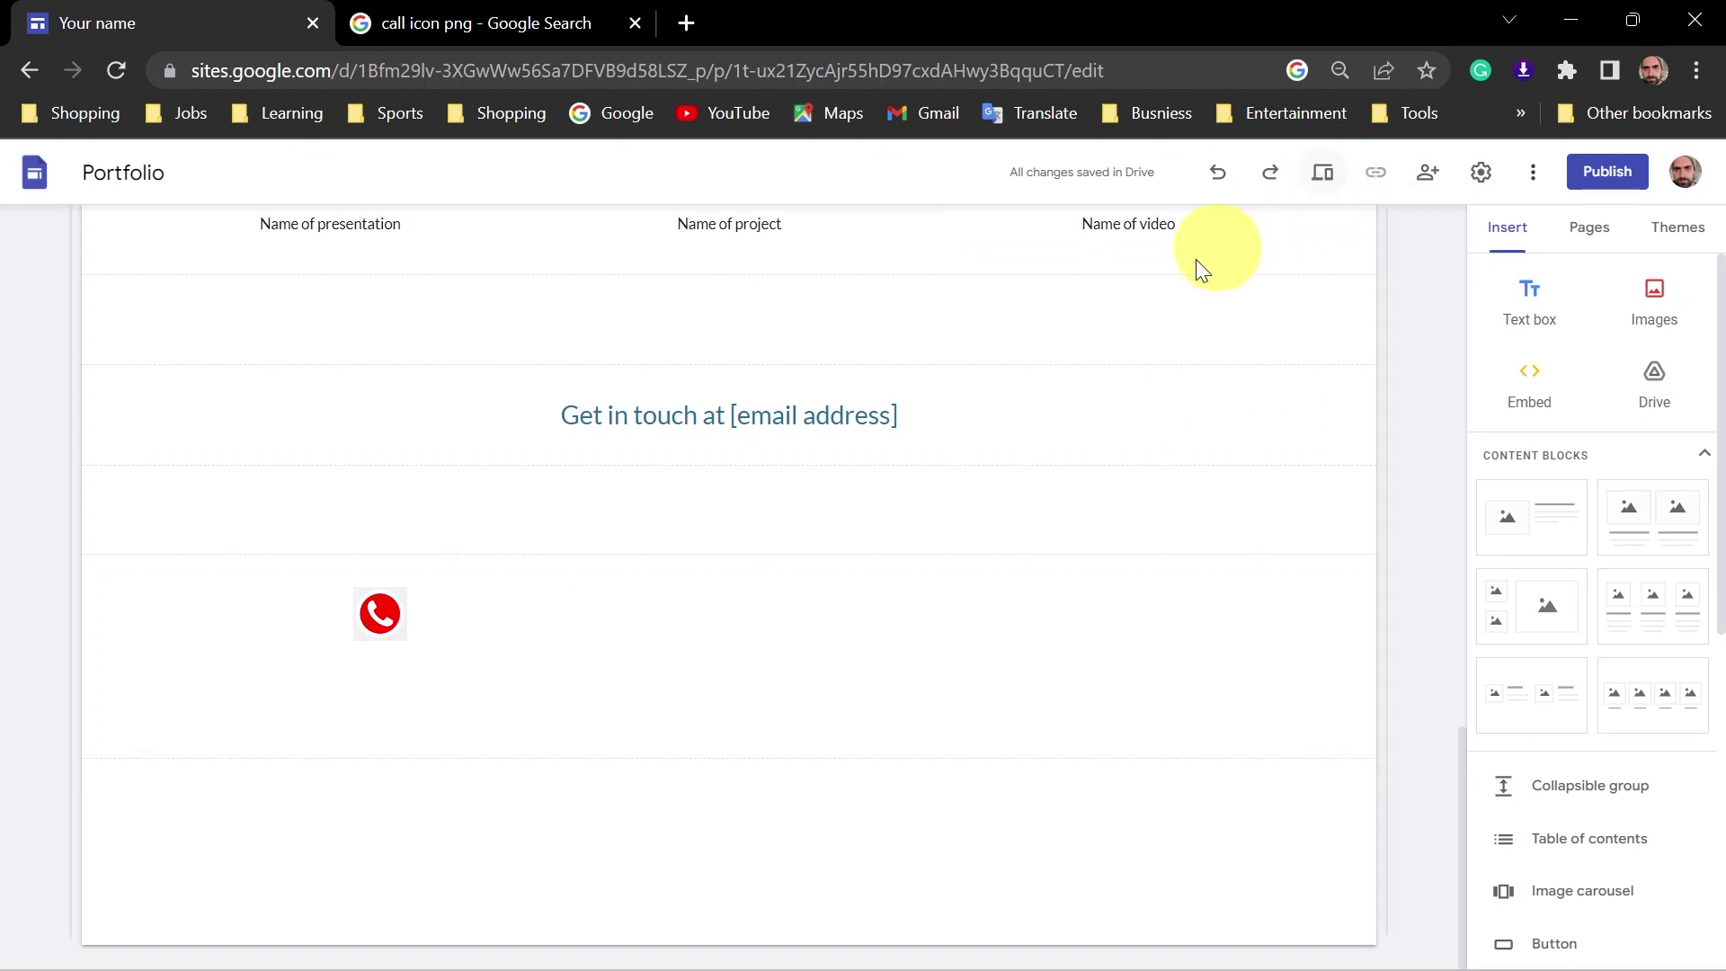
{"action": "scroll", "coordinate": [352, 579], "scroll_direction": "down", "scroll_amount": 1}
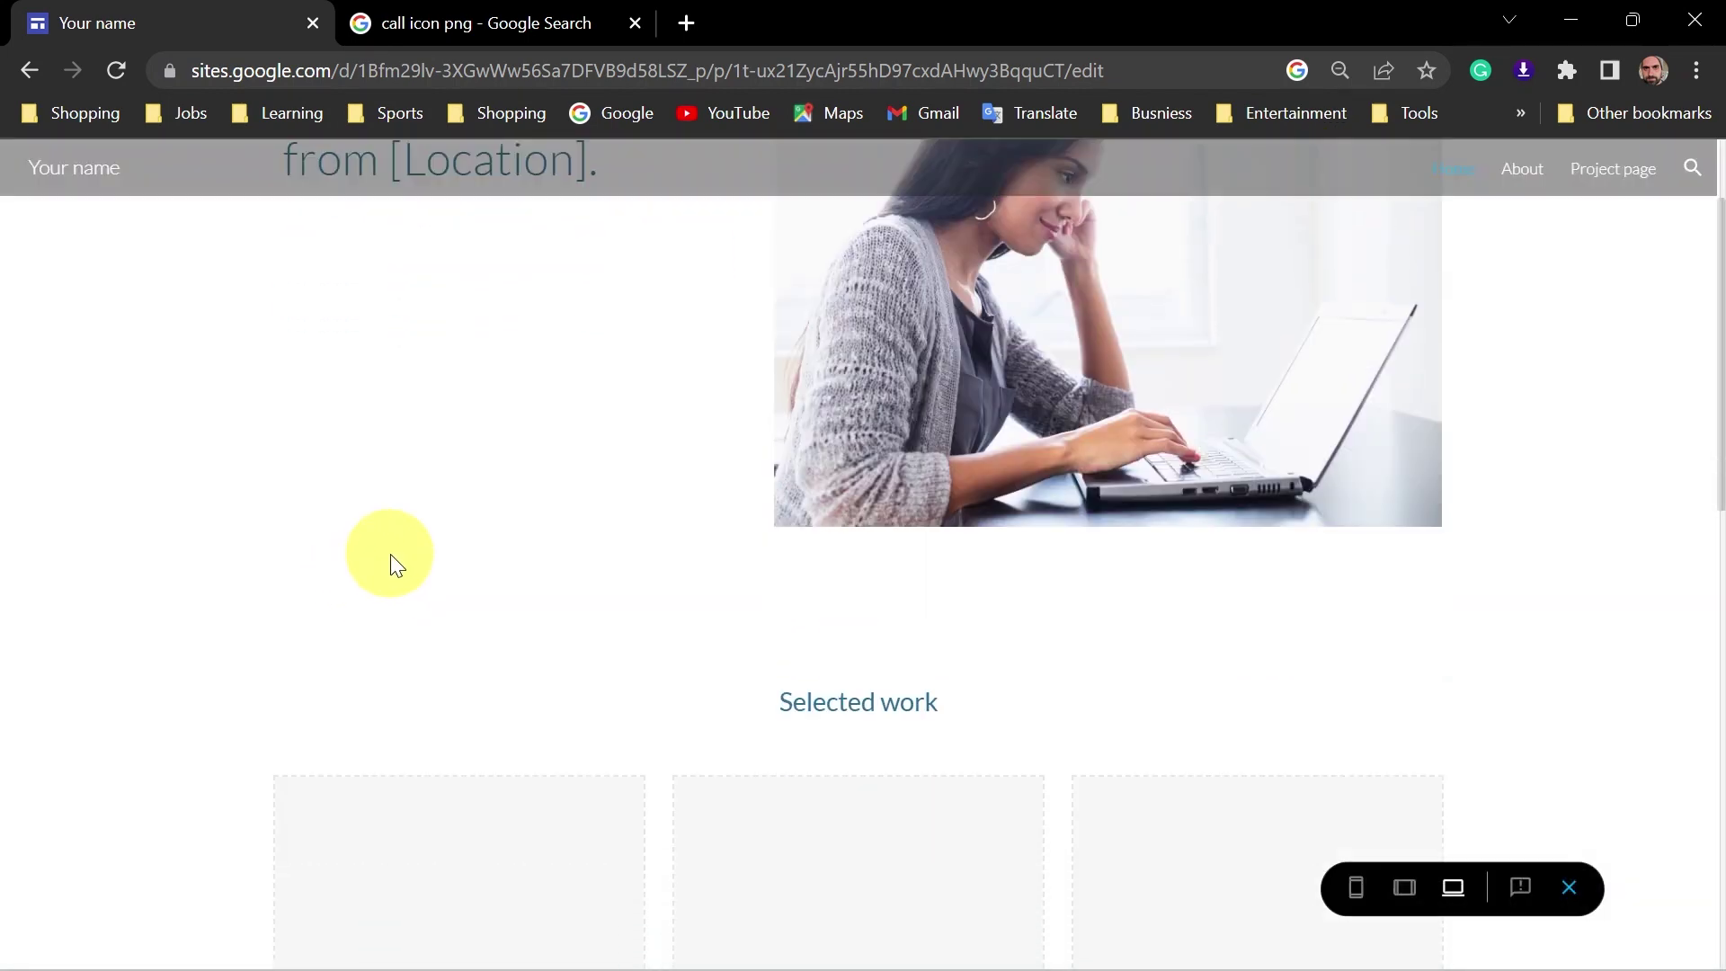
{"action": "scroll", "coordinate": [391, 562], "scroll_direction": "down", "scroll_amount": 4}
{"action": "scroll", "coordinate": [390, 563], "scroll_direction": "down", "scroll_amount": 2}
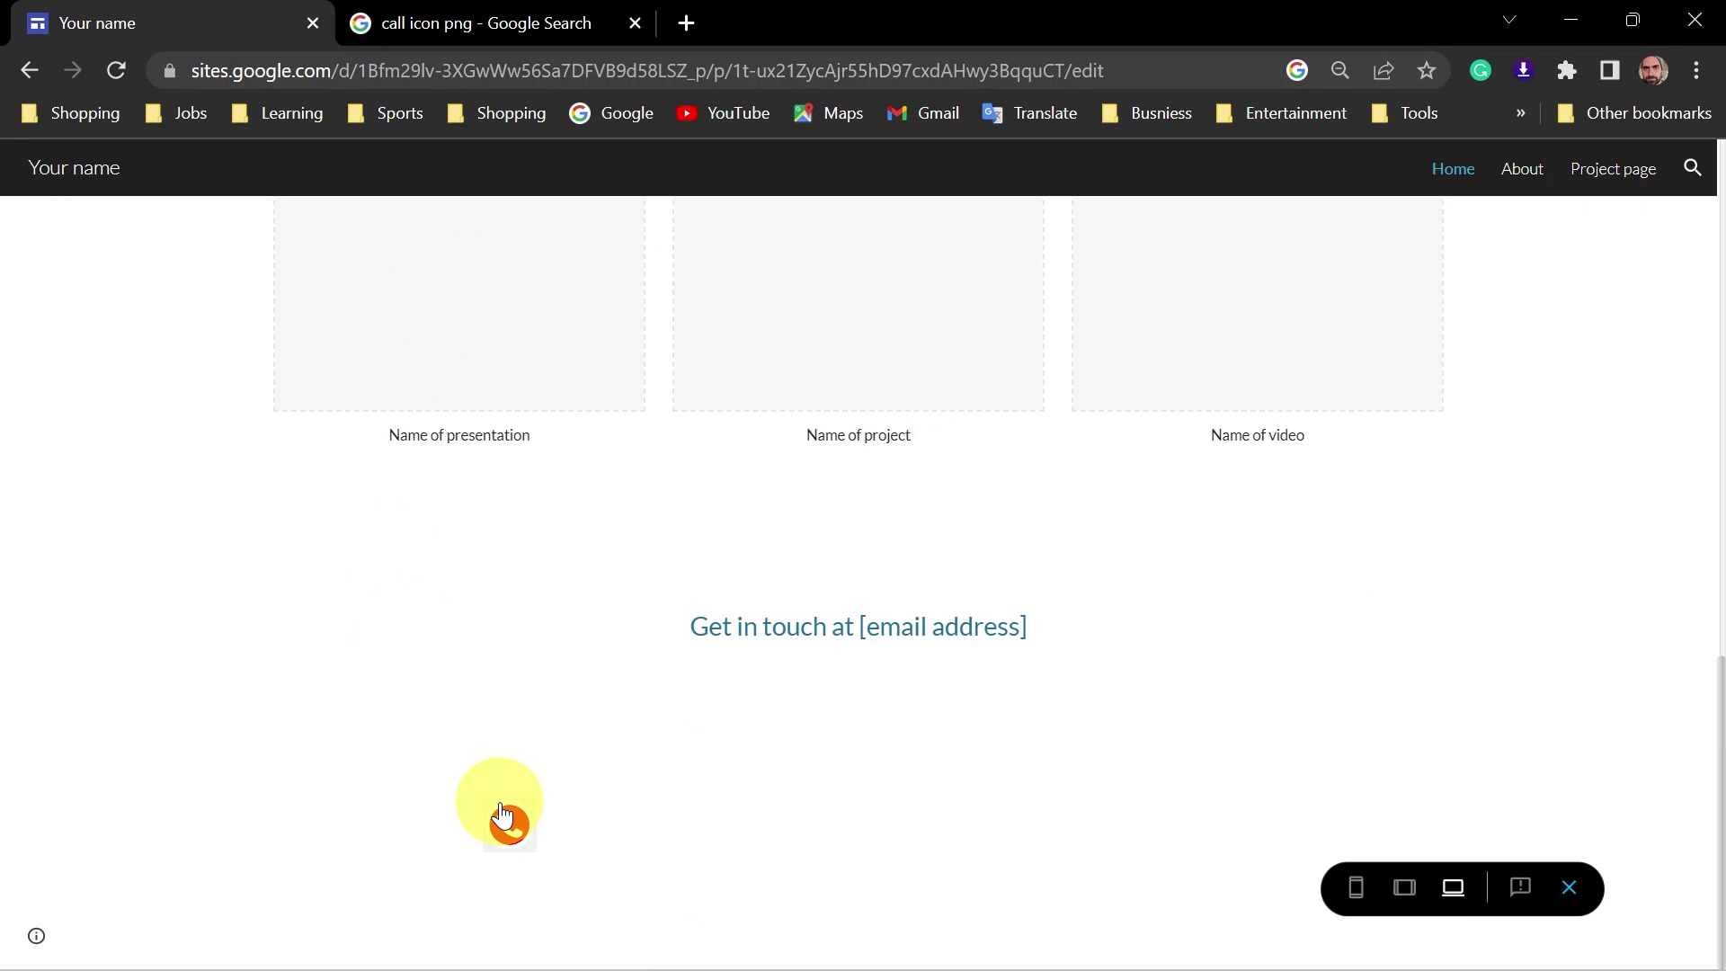
{"action": "left_click", "coordinate": [501, 813]}
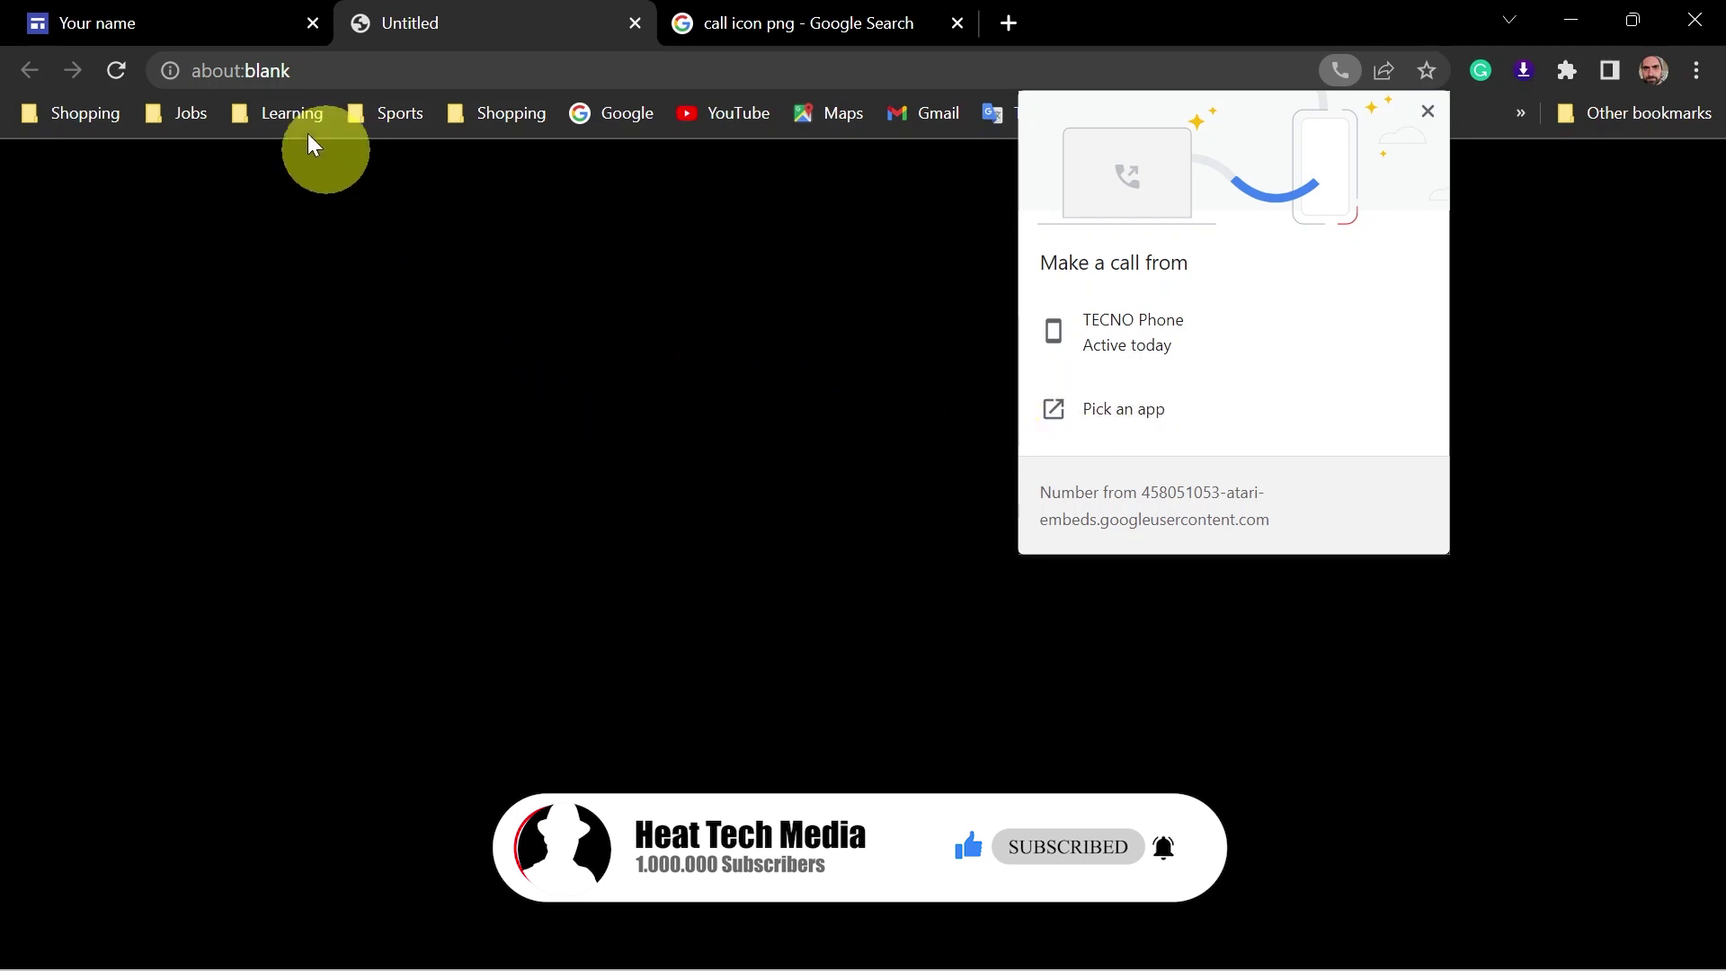
- Switch back to the "Your name" tab showing the site preview
{"action": "left_click", "coordinate": [207, 22]}
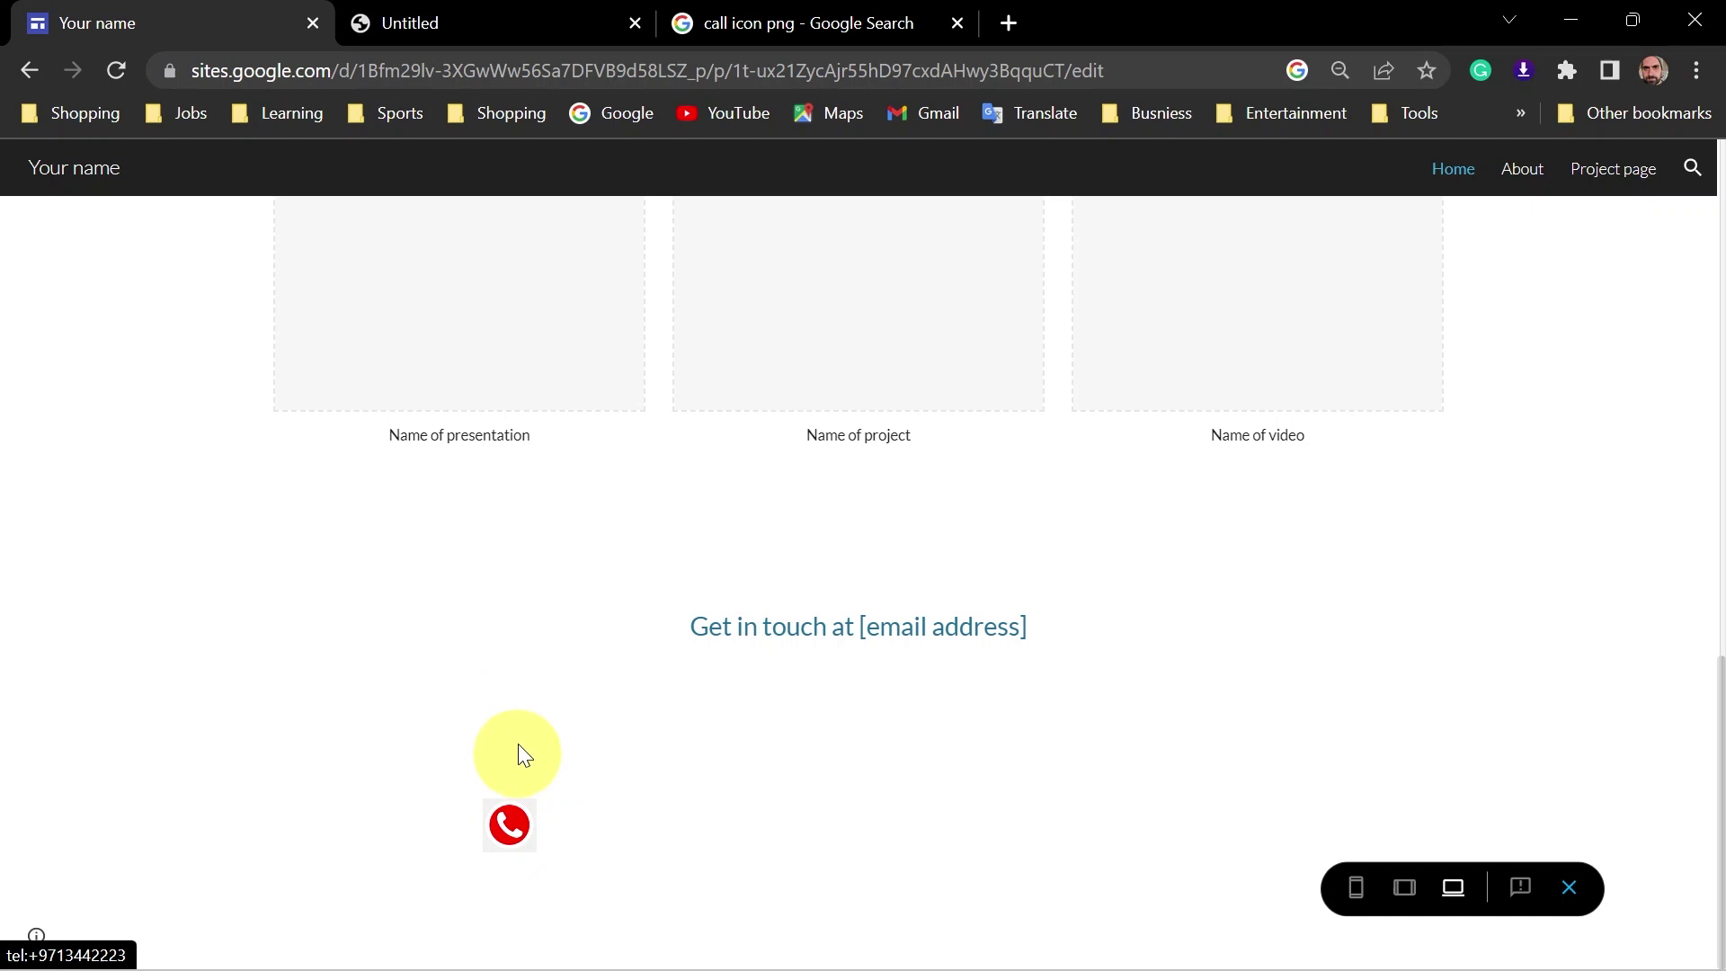